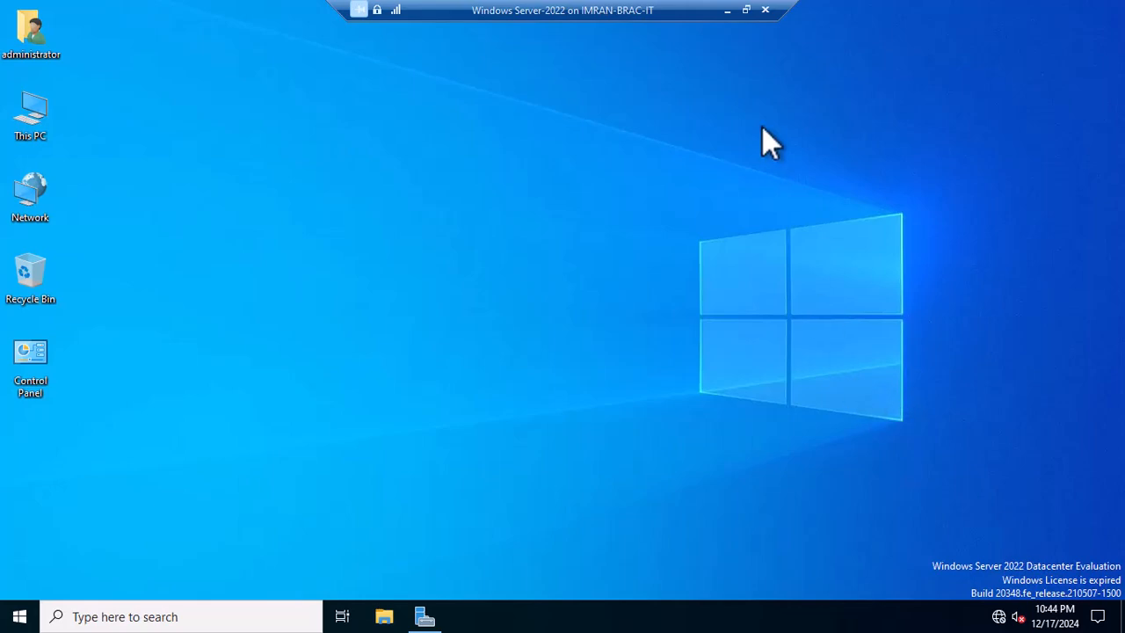
# Minimize the Windows Server 2022 remote session and switch to the DNS notes document in Chrome.
pyautogui.click(727, 12)
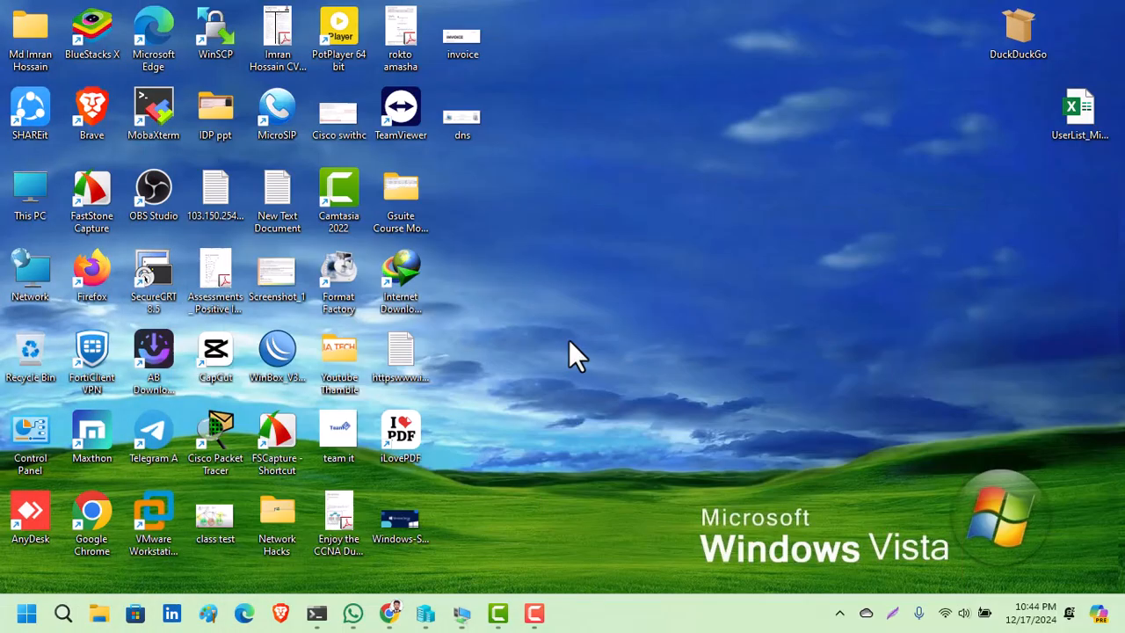
pyautogui.click(387, 615)
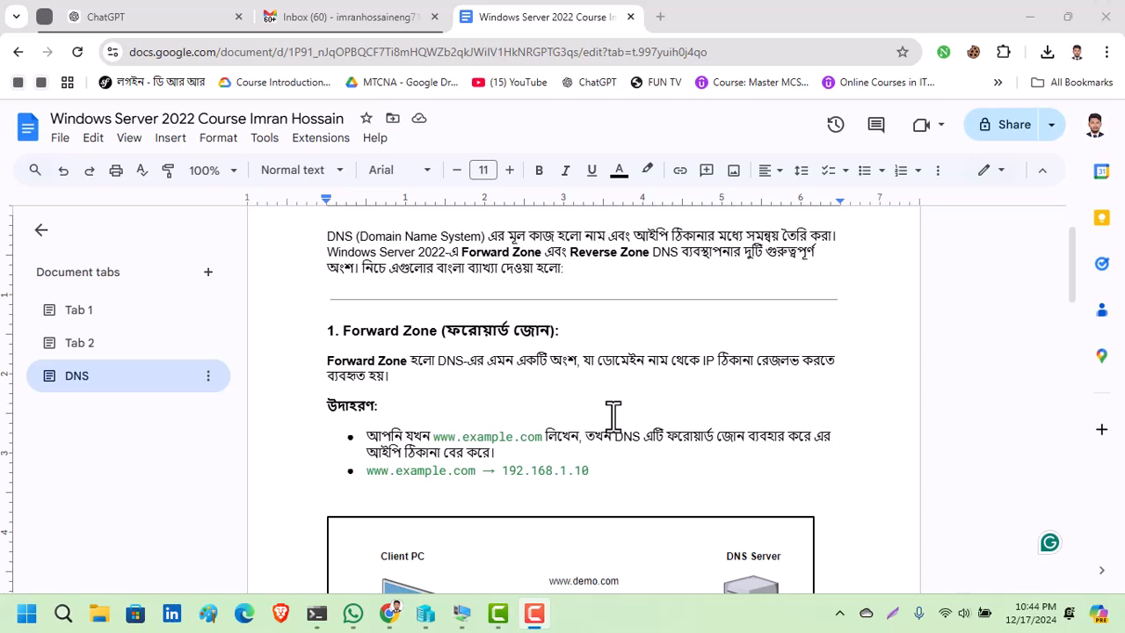
# Review the DNS introduction, highlighting "Domain Name System" and the Forward Zone and Reverse Zone terms.
pyautogui.scroll(2, 404, 312)
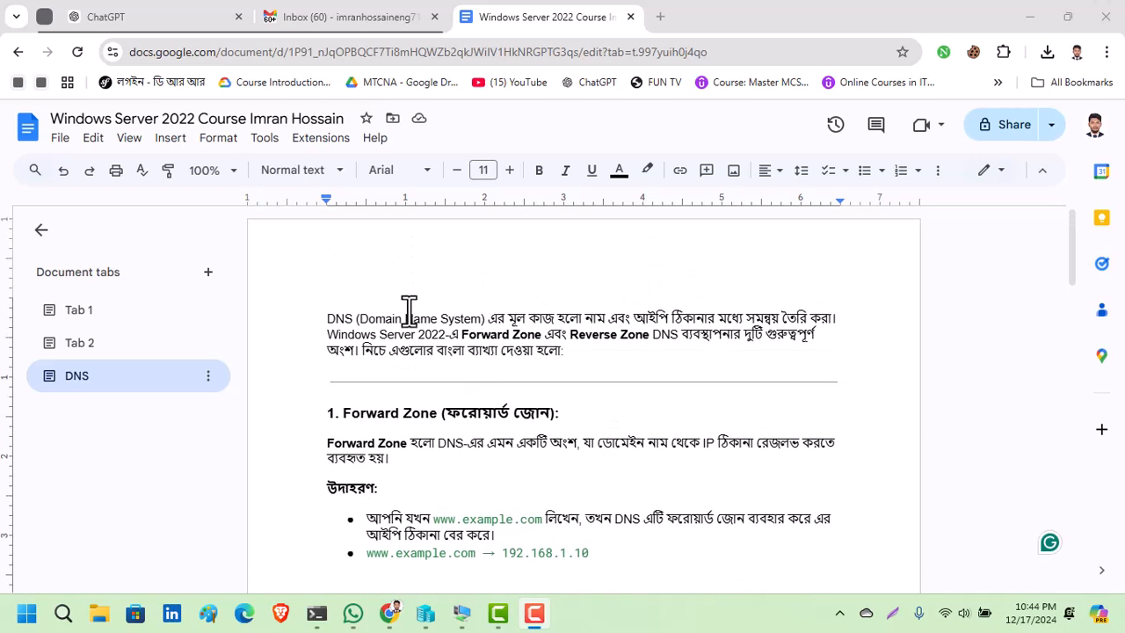
pyautogui.moveTo(360, 318); pyautogui.dragTo(454, 319)
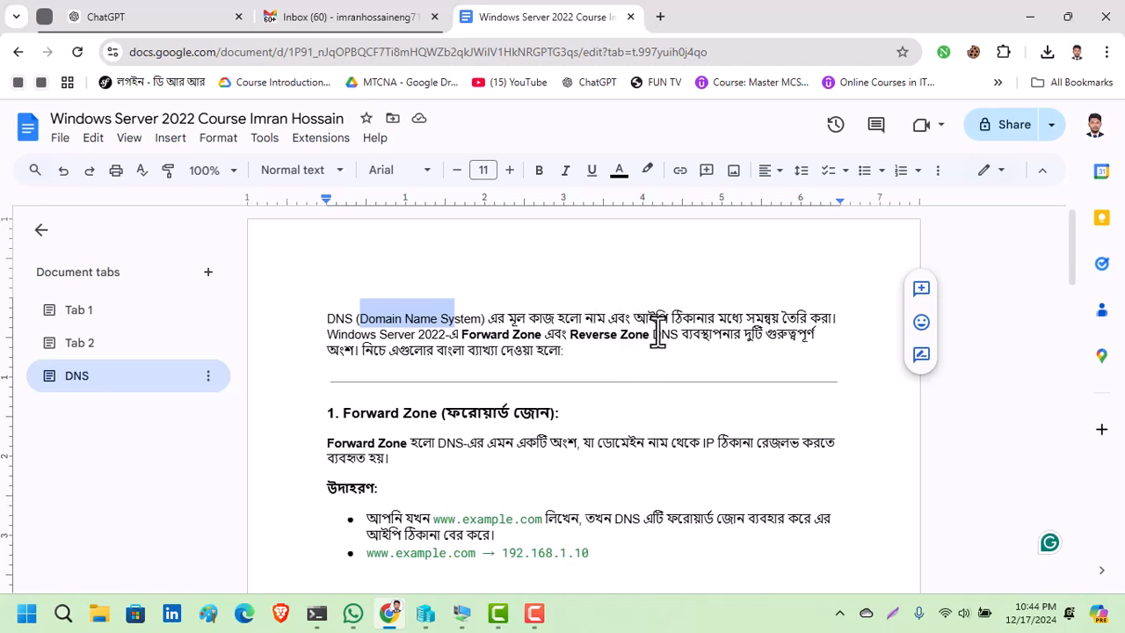
pyautogui.click(612, 376)
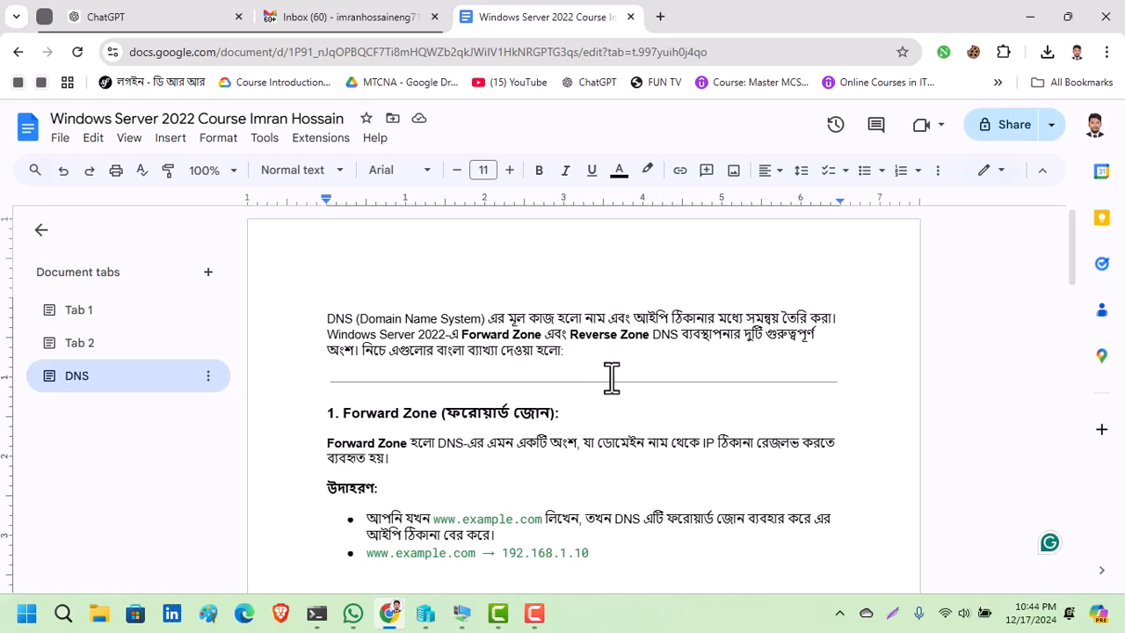
pyautogui.scroll(-2, 609, 377)
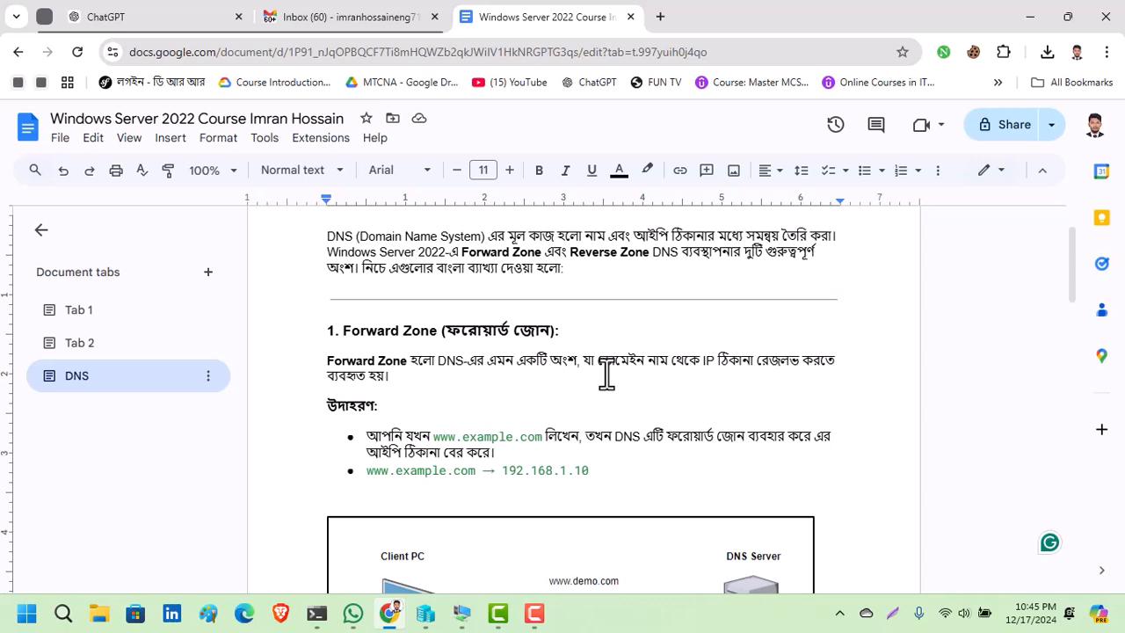
pyautogui.scroll(2, 607, 374)
pyautogui.moveTo(463, 335); pyautogui.dragTo(643, 346)
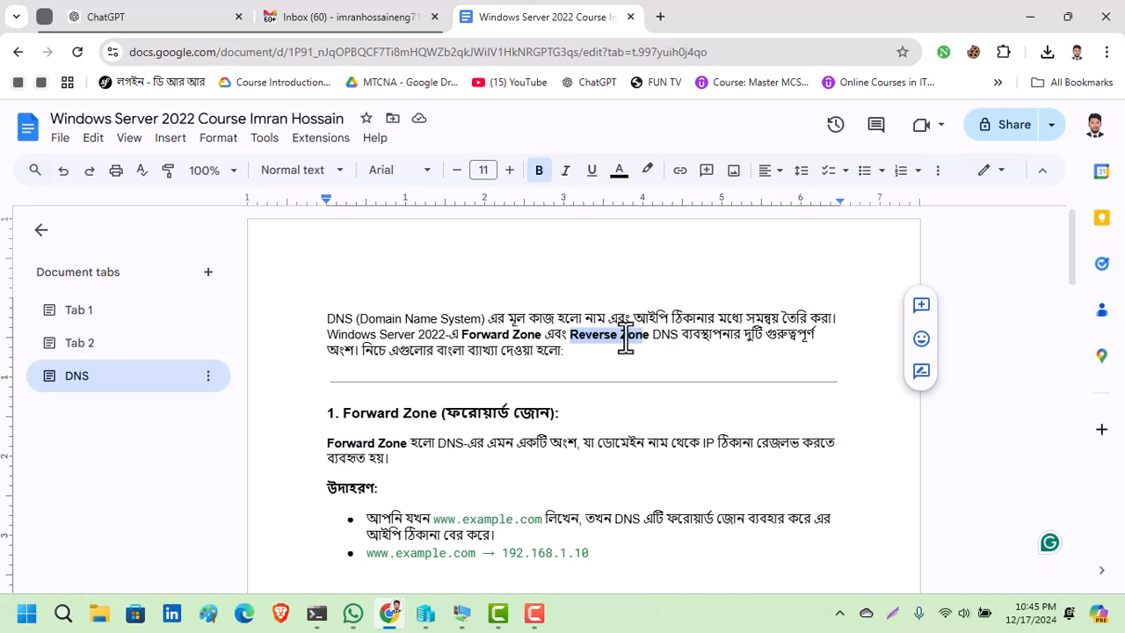
# Set the document zoom to 125% and collapse the document tabs outline.
pyautogui.click(230, 172)
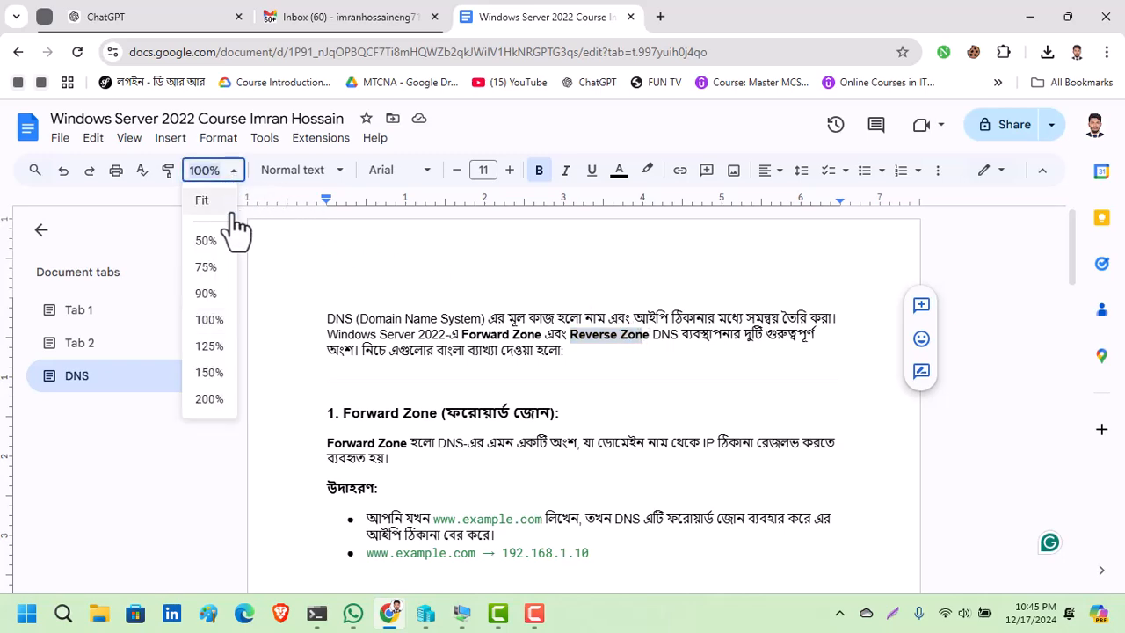
pyautogui.click(225, 348)
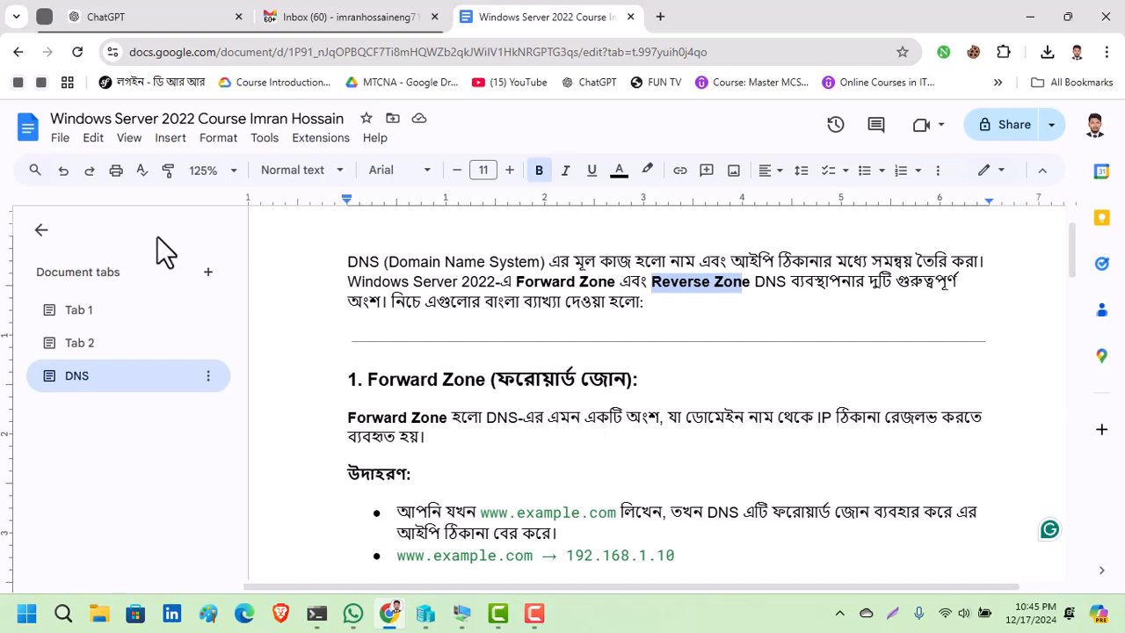
pyautogui.click(41, 231)
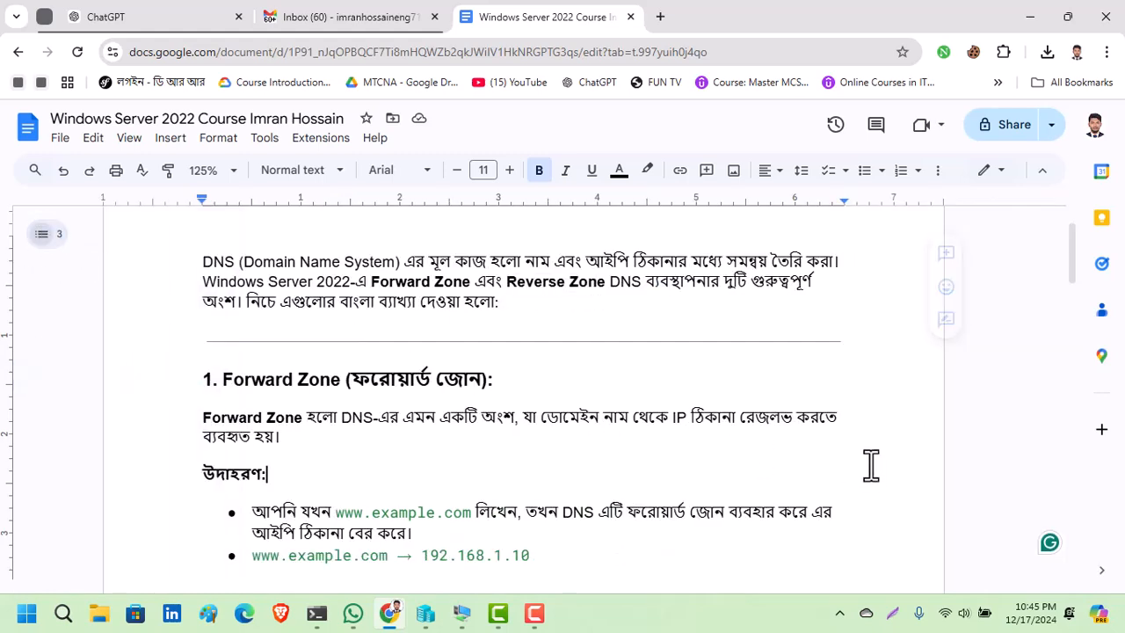
# Examine the Forward Zone definition, highlighting the words about the domain name.
pyautogui.scroll(-2, 586, 412)
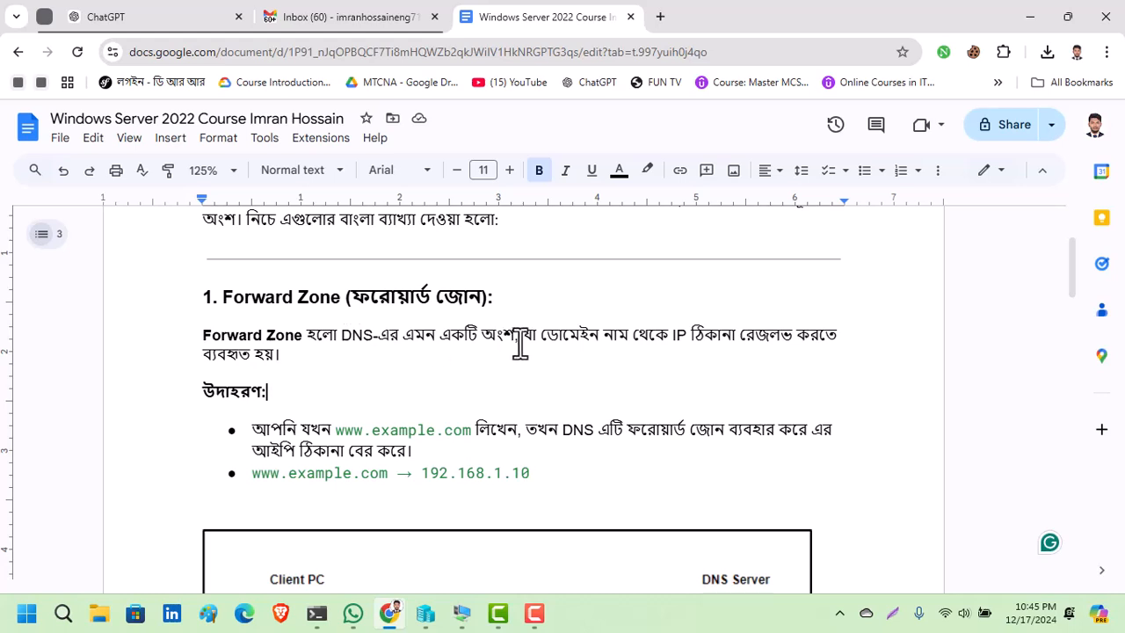
pyautogui.moveTo(525, 335); pyautogui.dragTo(633, 335)
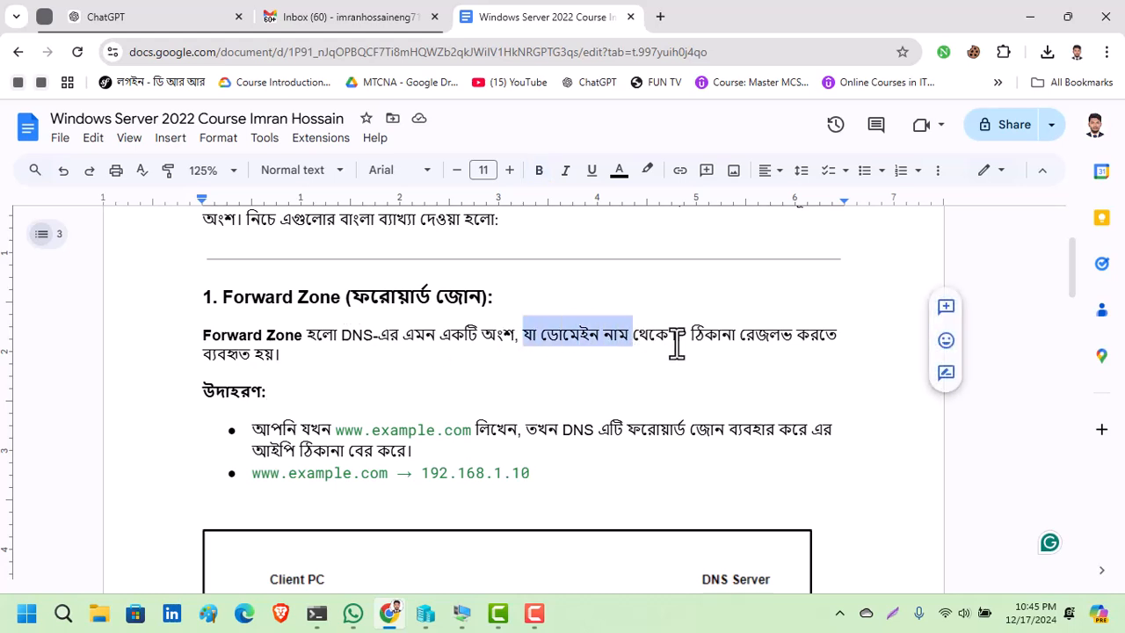
pyautogui.click(479, 364)
pyautogui.scroll(1, 519, 382)
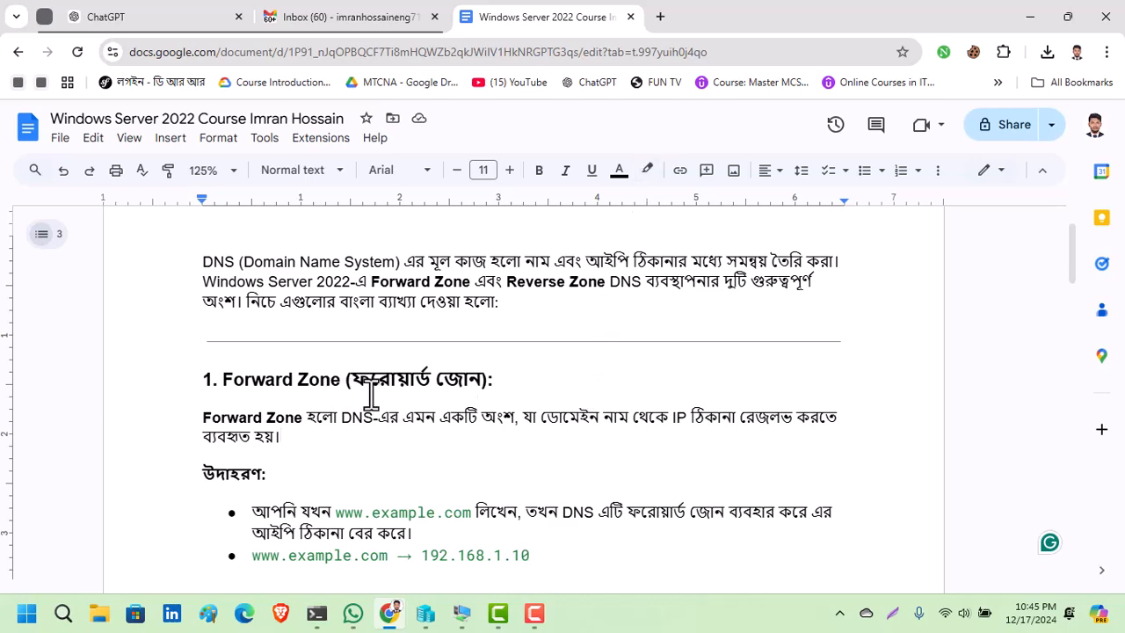
# Open a new browser tab and enter "prothom alo" in the Google search field without submitting it.
pyautogui.click(660, 17)
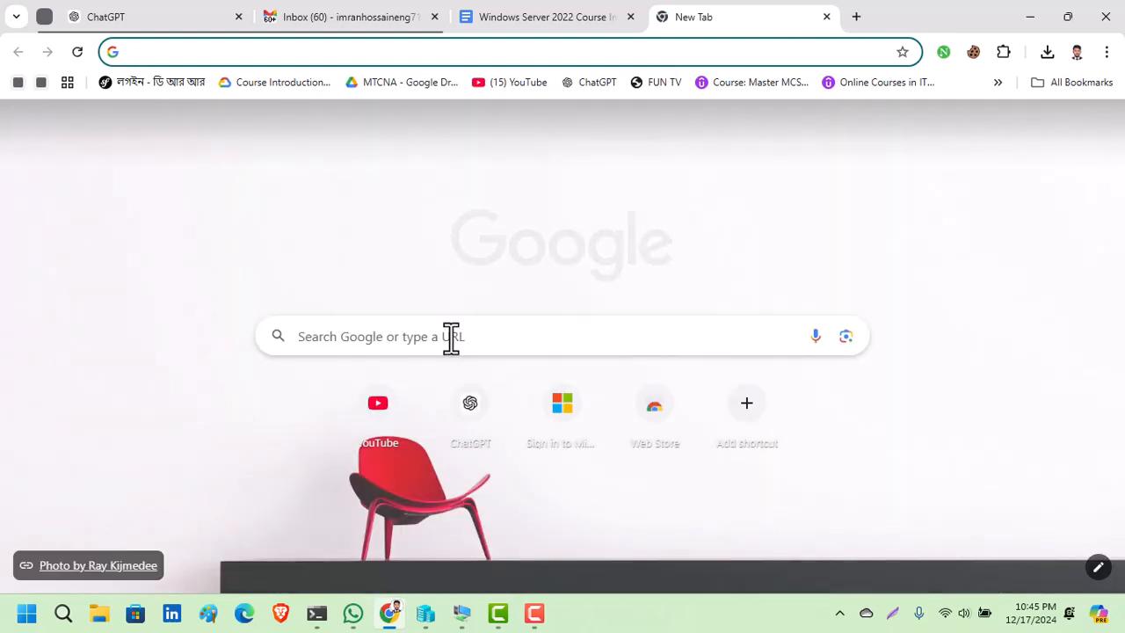
pyautogui.click(454, 336)
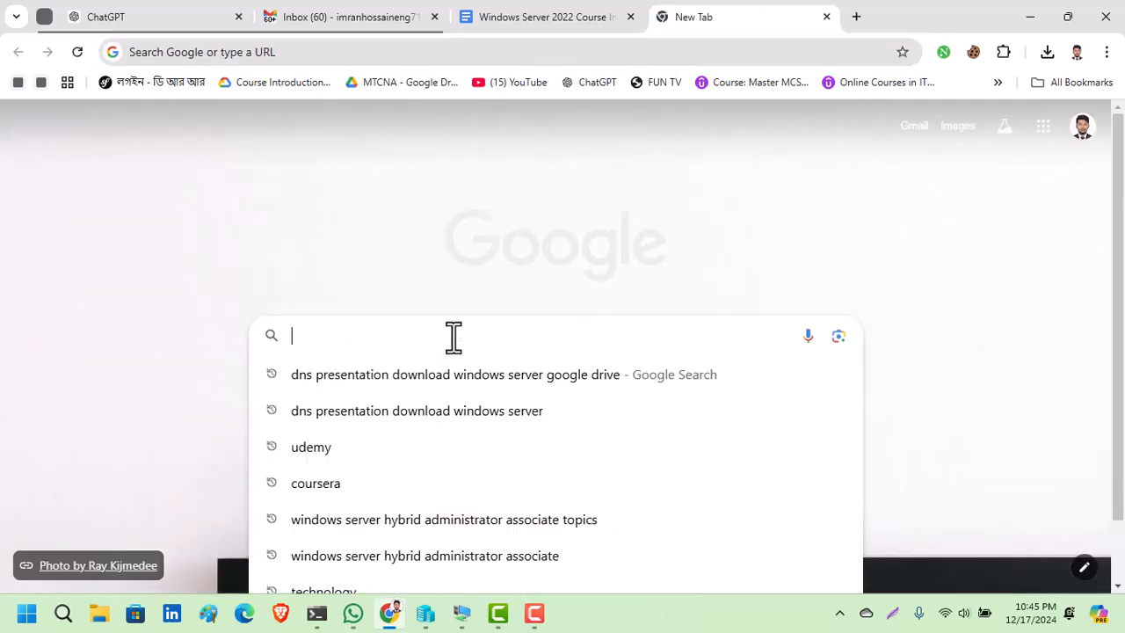
pyautogui.write('pro')
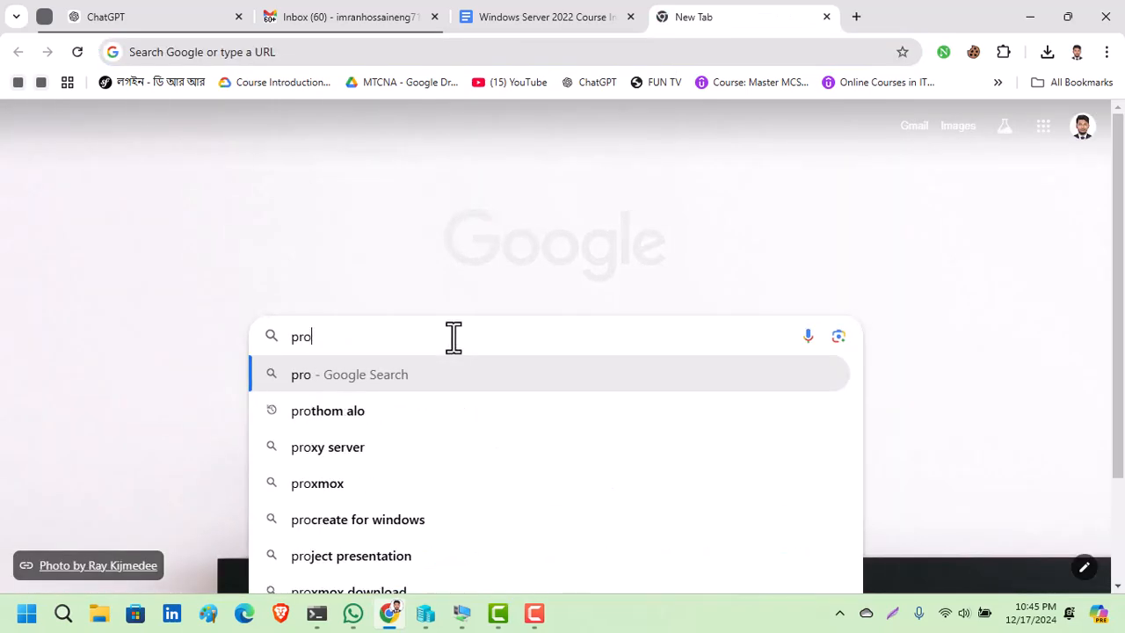
pyautogui.press('Down')
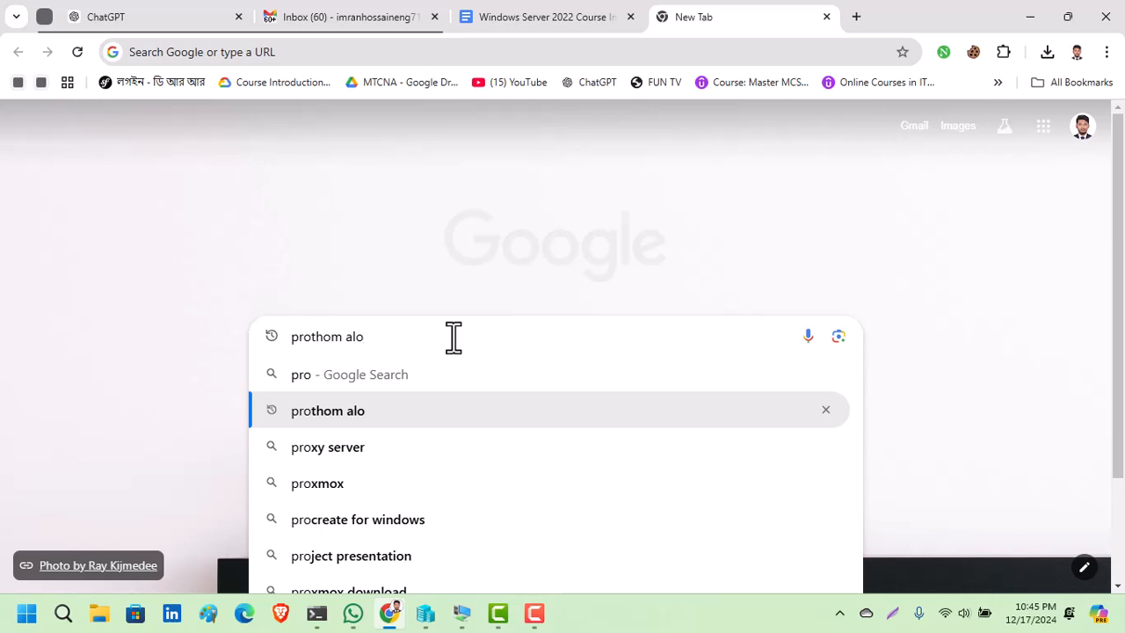
pyautogui.moveTo(417, 337); pyautogui.dragTo(297, 339)
pyautogui.click(423, 337)
# Return to the DNS notes and highlight "Forward Zone" in the first section heading.
pyautogui.click(609, 18)
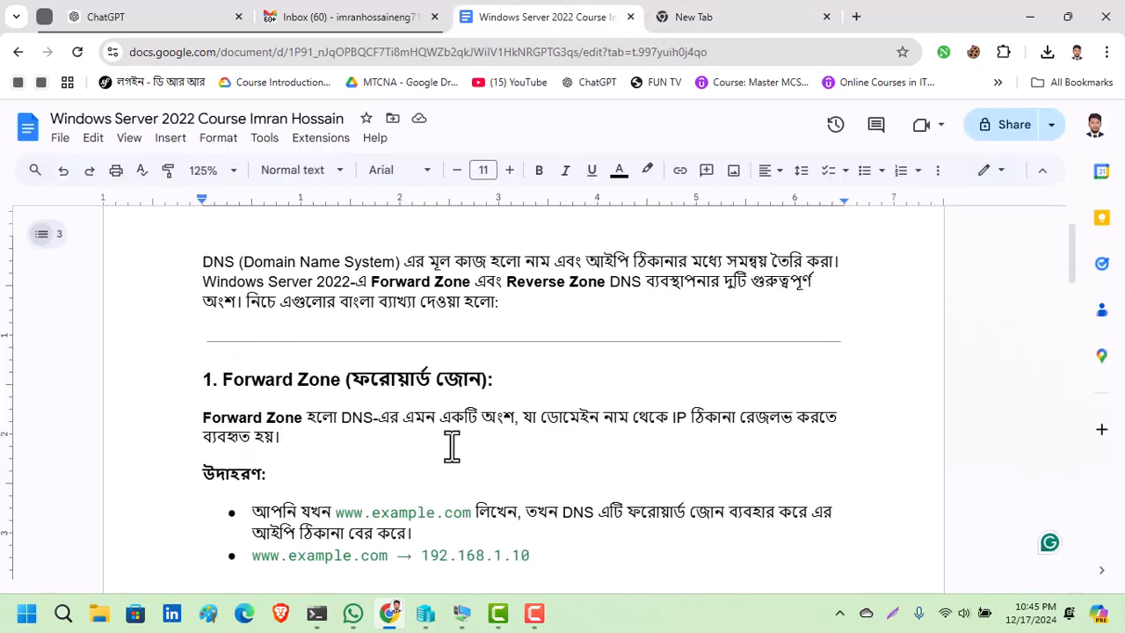
pyautogui.scroll(-2, 452, 447)
pyautogui.moveTo(340, 293); pyautogui.dragTo(222, 286)
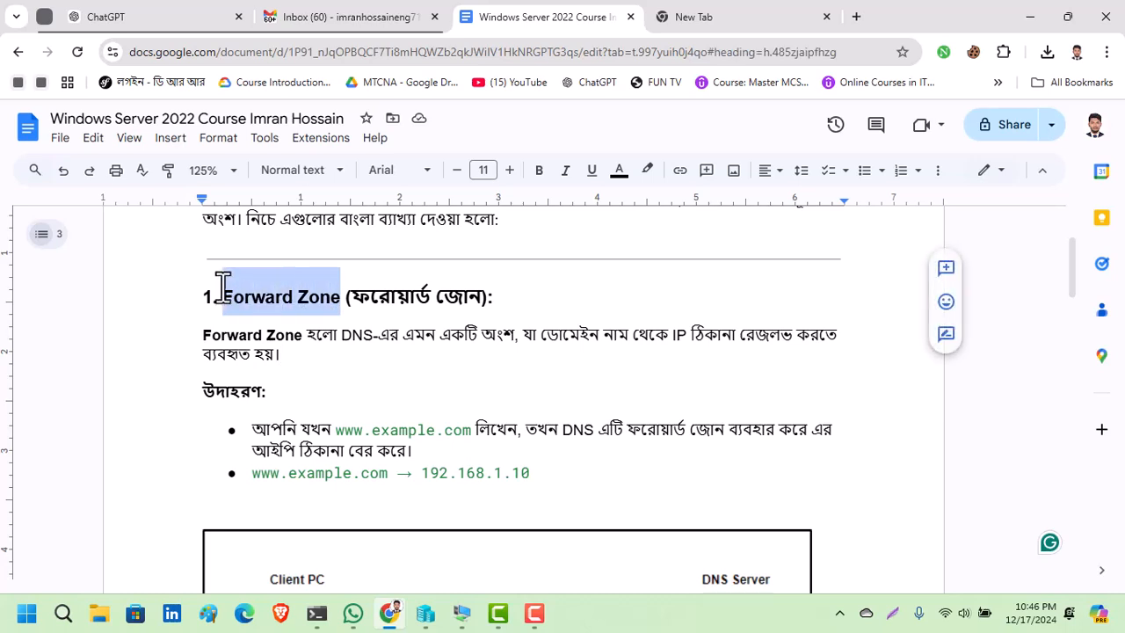
# Go back to the new browser tab and enter the IP address 172.26.98.99 as the URL without loading it.
pyautogui.click(753, 27)
pyautogui.moveTo(396, 328); pyautogui.dragTo(289, 326)
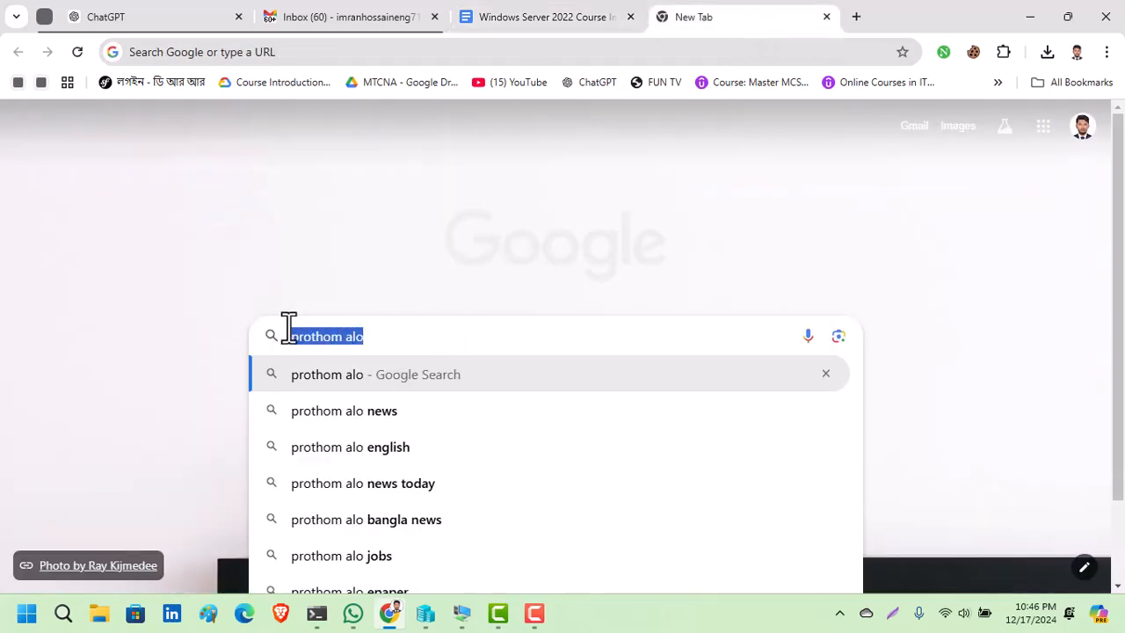
pyautogui.click(407, 53)
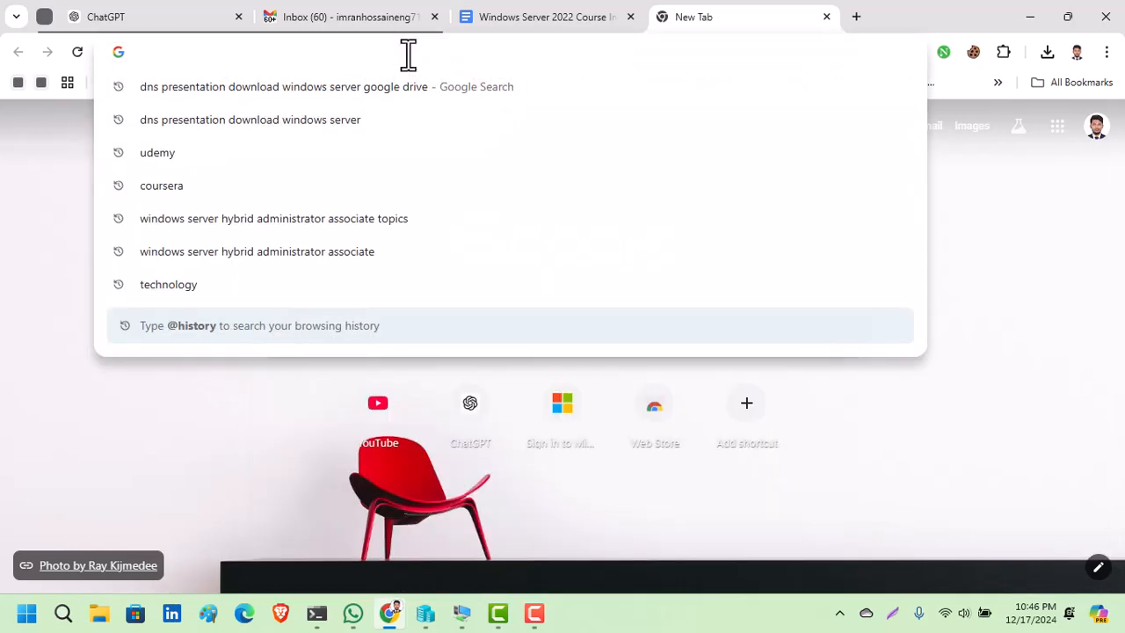
pyautogui.write('172.2')
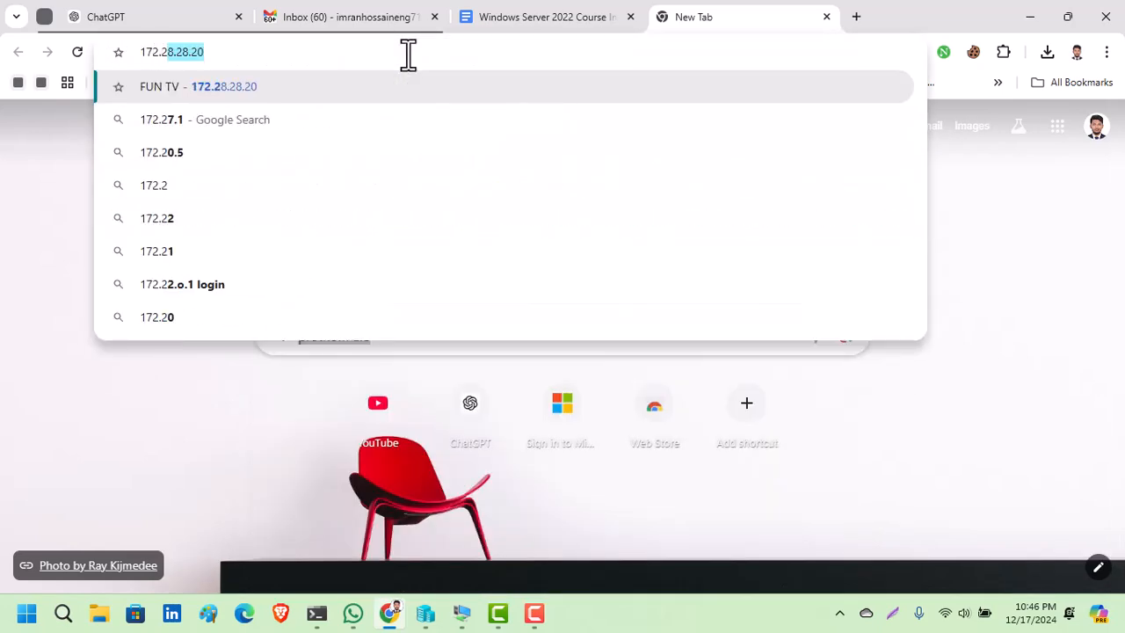
pyautogui.write('6.98.')
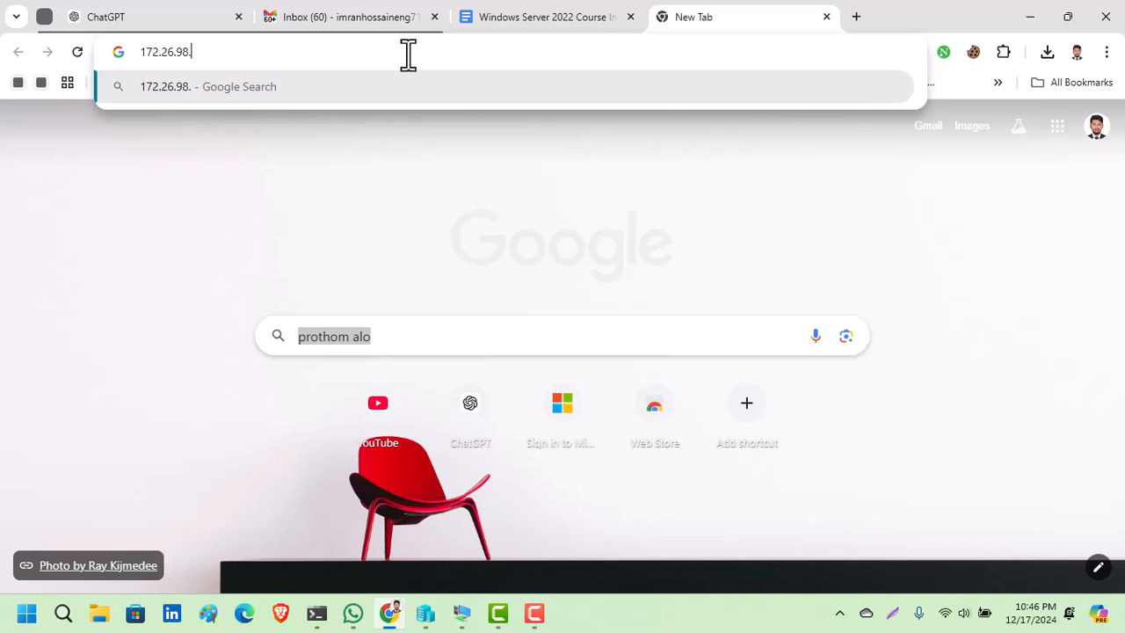
pyautogui.write('99')
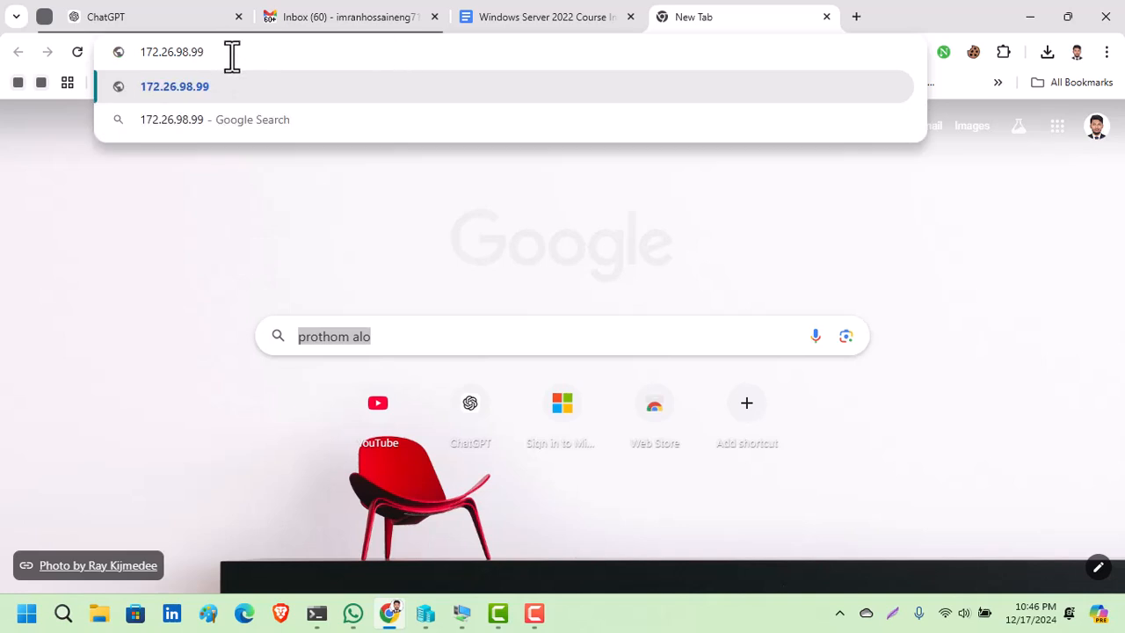
pyautogui.moveTo(243, 57); pyautogui.dragTo(148, 48)
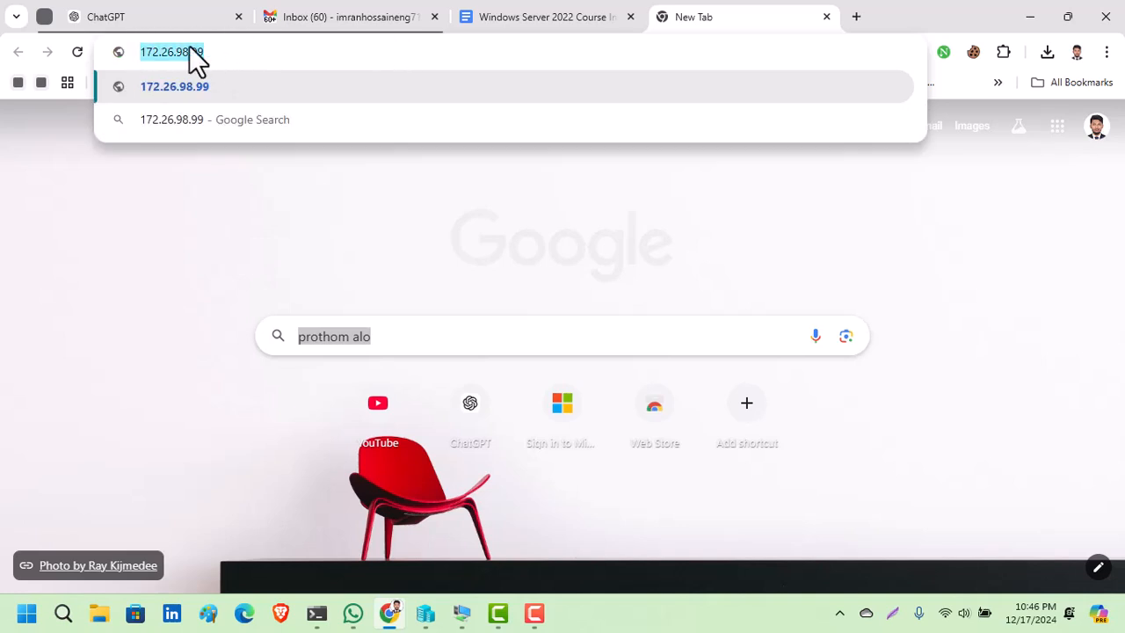
# Return to the DNS notes and examine the Reverse Zone section, highlighting its heading.
pyautogui.click(548, 14)
pyautogui.scroll(-7, 432, 395)
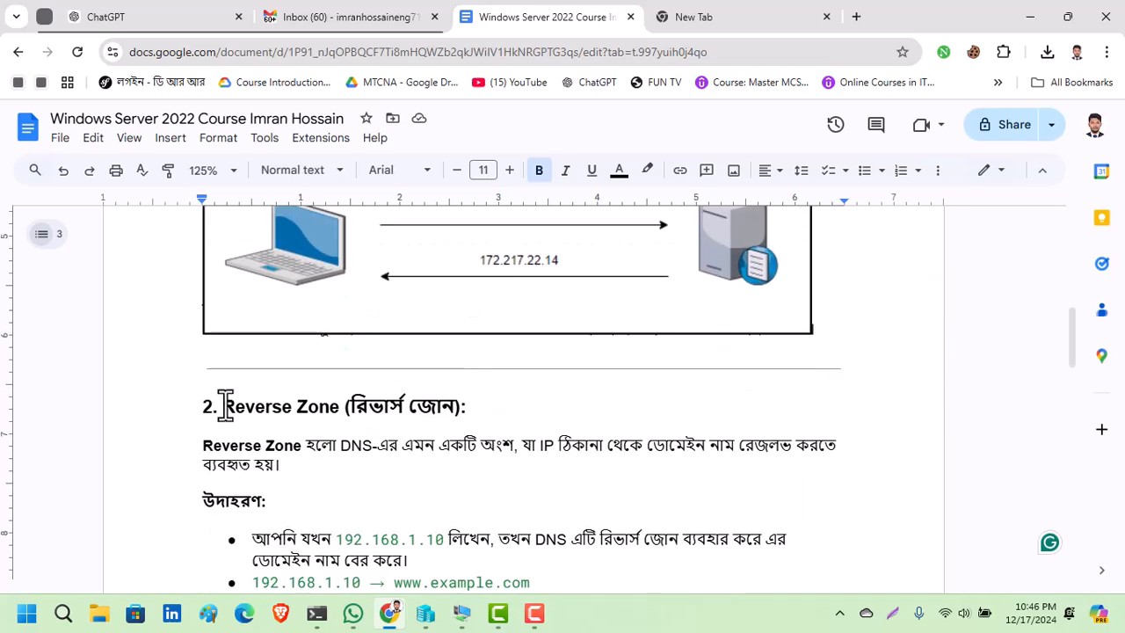
pyautogui.moveTo(225, 407); pyautogui.dragTo(455, 419)
pyautogui.doubleClick(570, 420)
pyautogui.scroll(5, 571, 419)
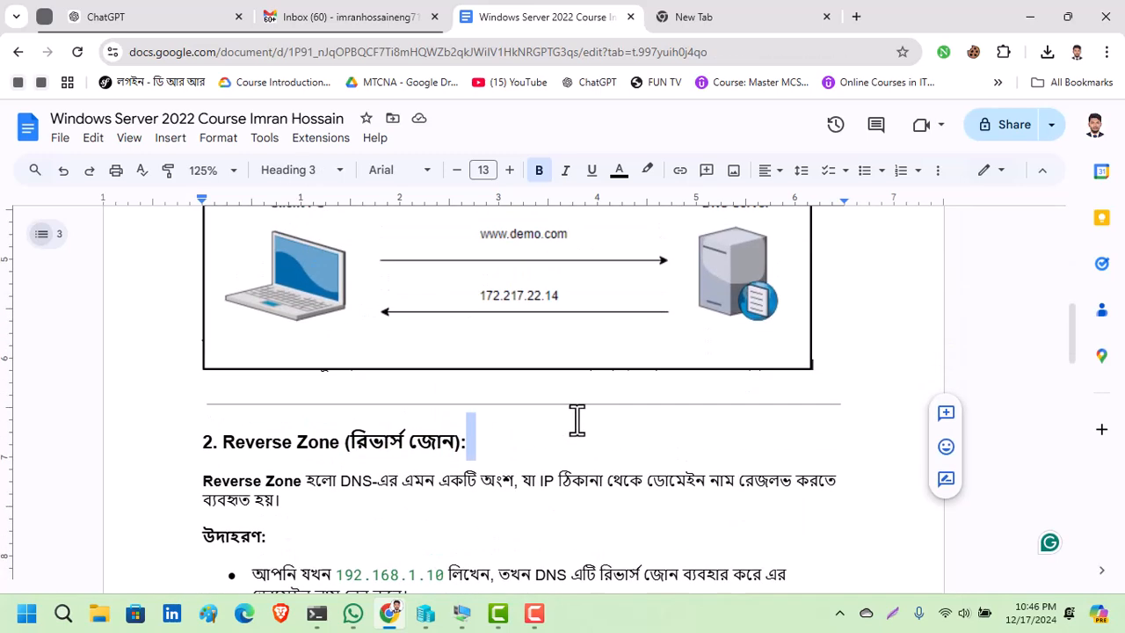
pyautogui.scroll(2, 526, 405)
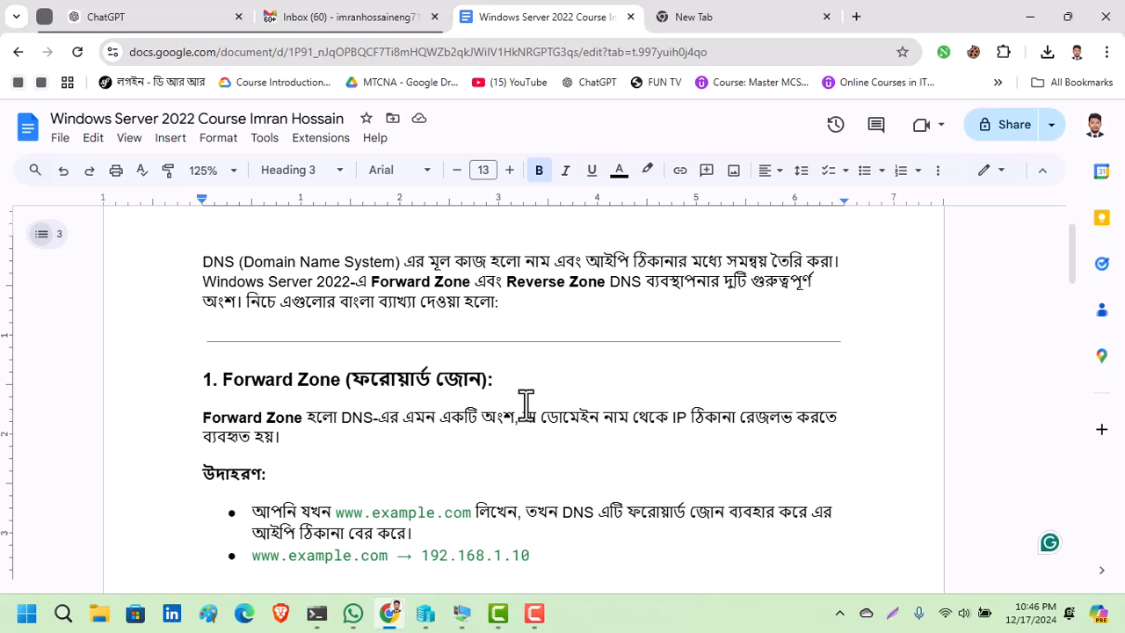
pyautogui.scroll(-2, 528, 403)
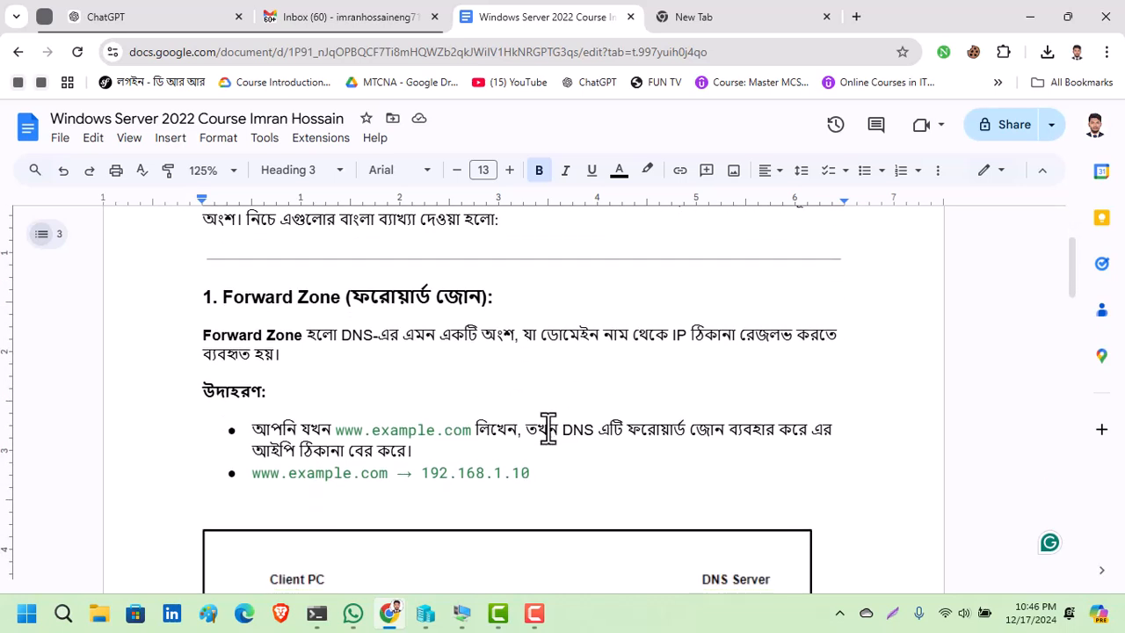
pyautogui.moveTo(224, 296); pyautogui.dragTo(516, 298)
pyautogui.click(582, 334)
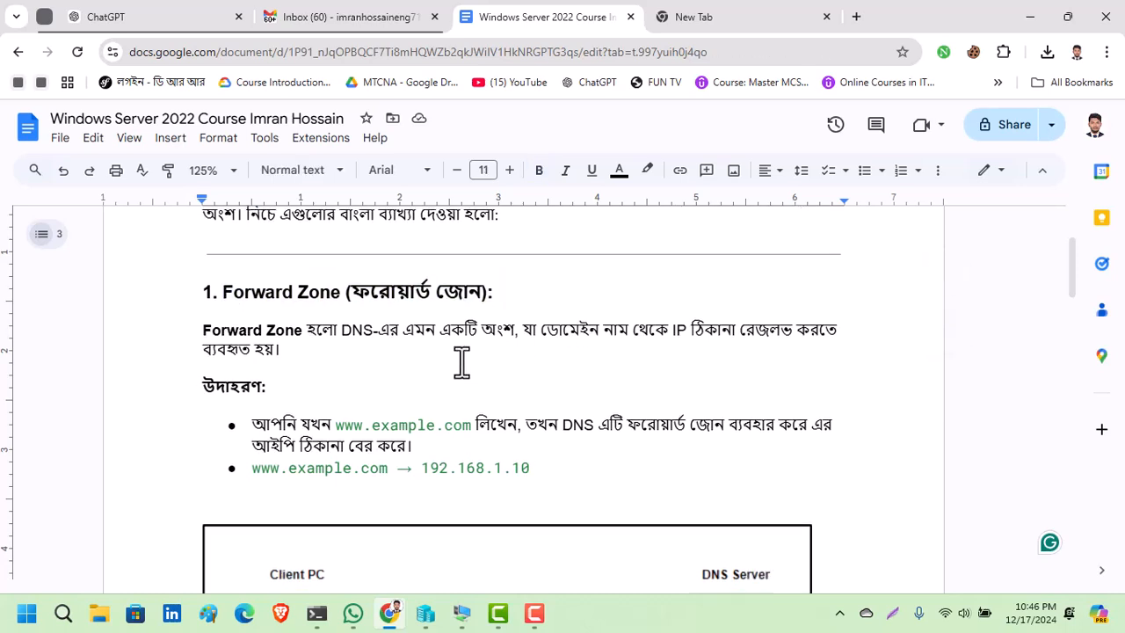
pyautogui.scroll(-2, 462, 362)
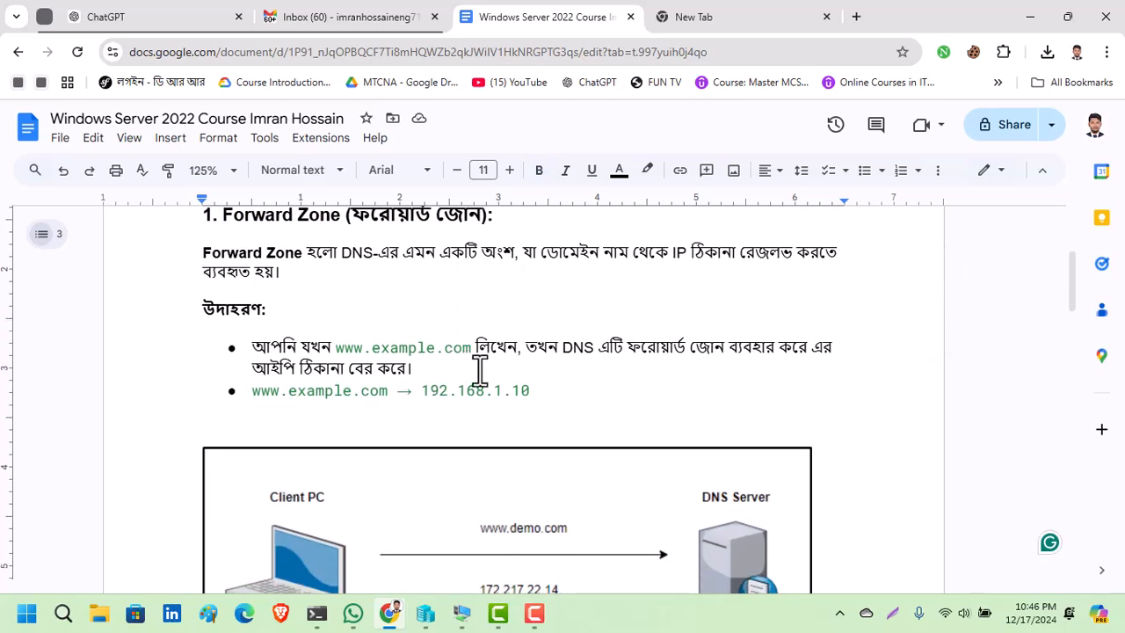
pyautogui.scroll(-4, 384, 395)
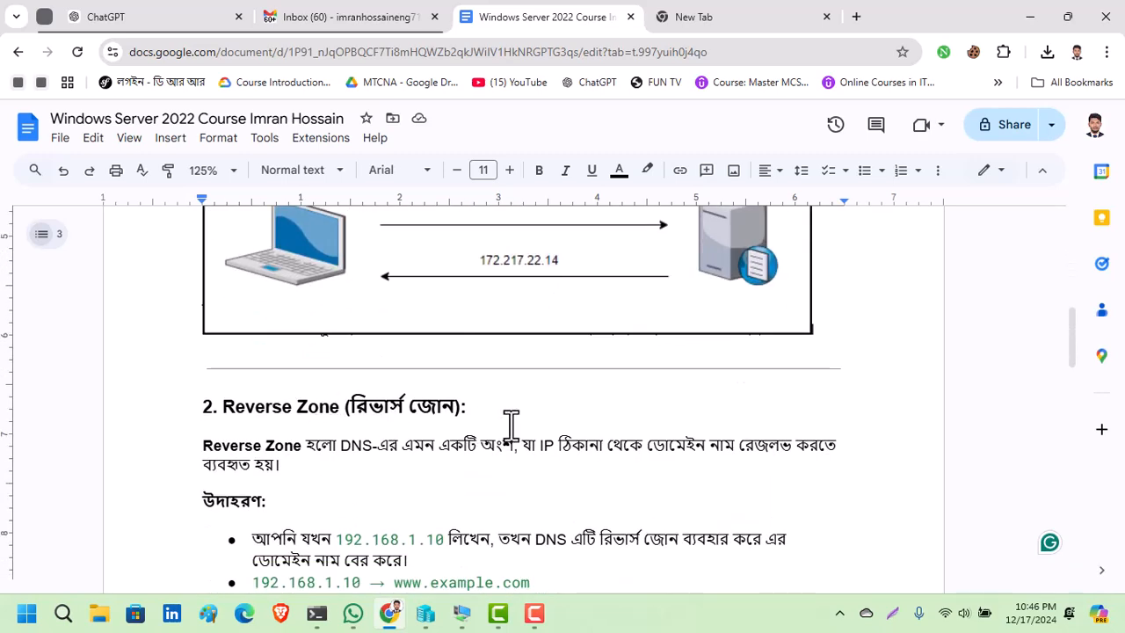
pyautogui.scroll(3, 512, 427)
pyautogui.scroll(1, 553, 400)
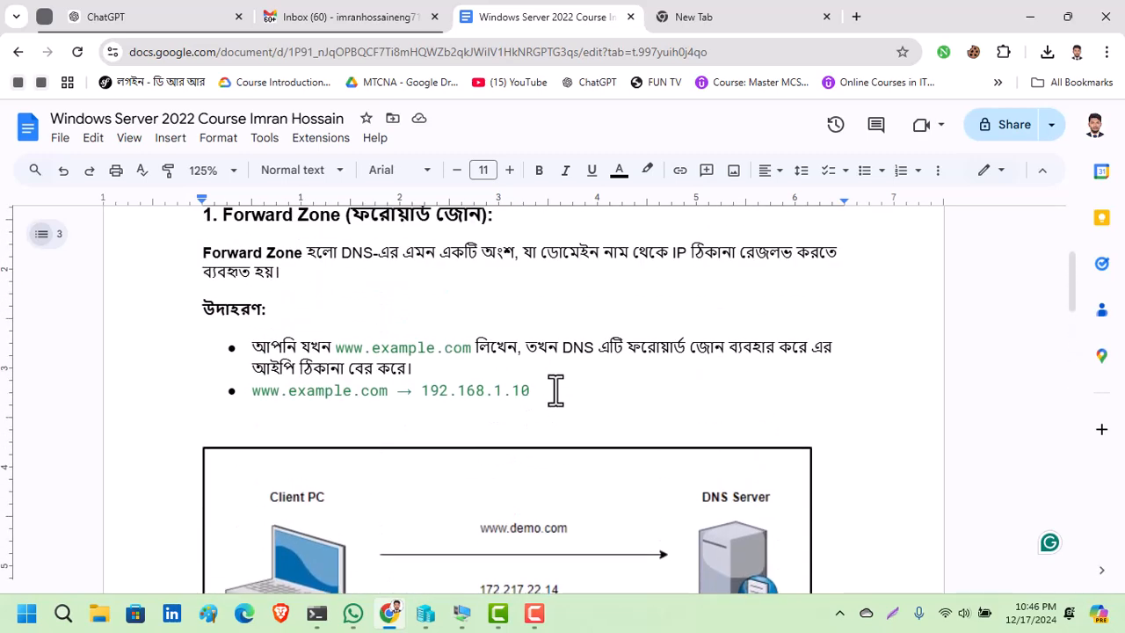
pyautogui.scroll(-1, 553, 390)
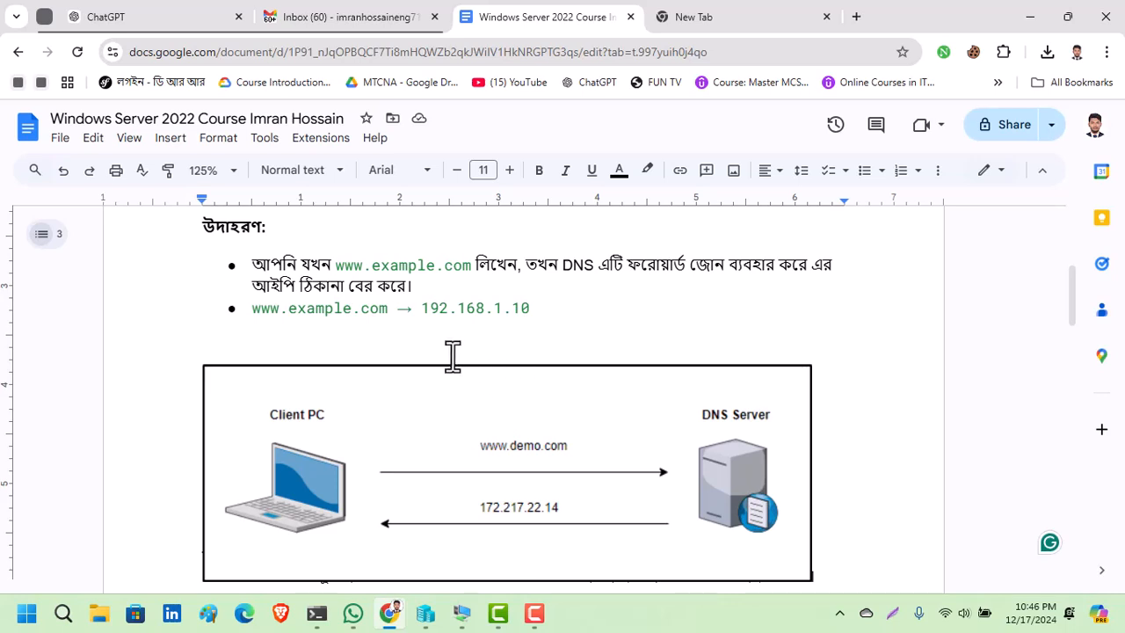
pyautogui.scroll(-1, 498, 358)
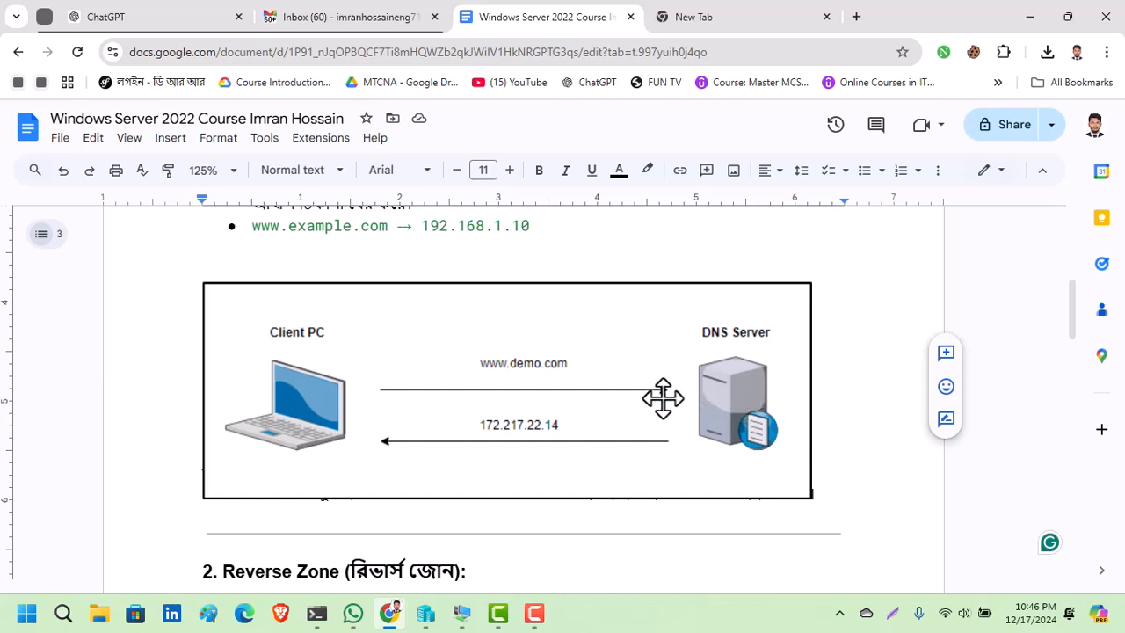
pyautogui.scroll(2, 660, 396)
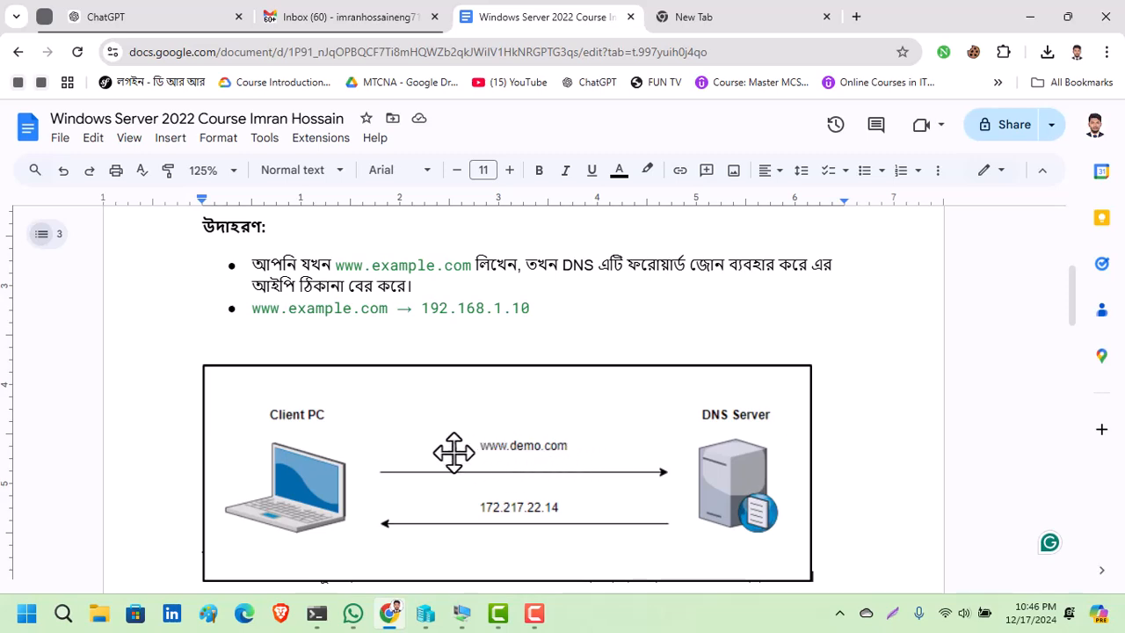
pyautogui.scroll(1, 529, 466)
pyautogui.scroll(2, 519, 448)
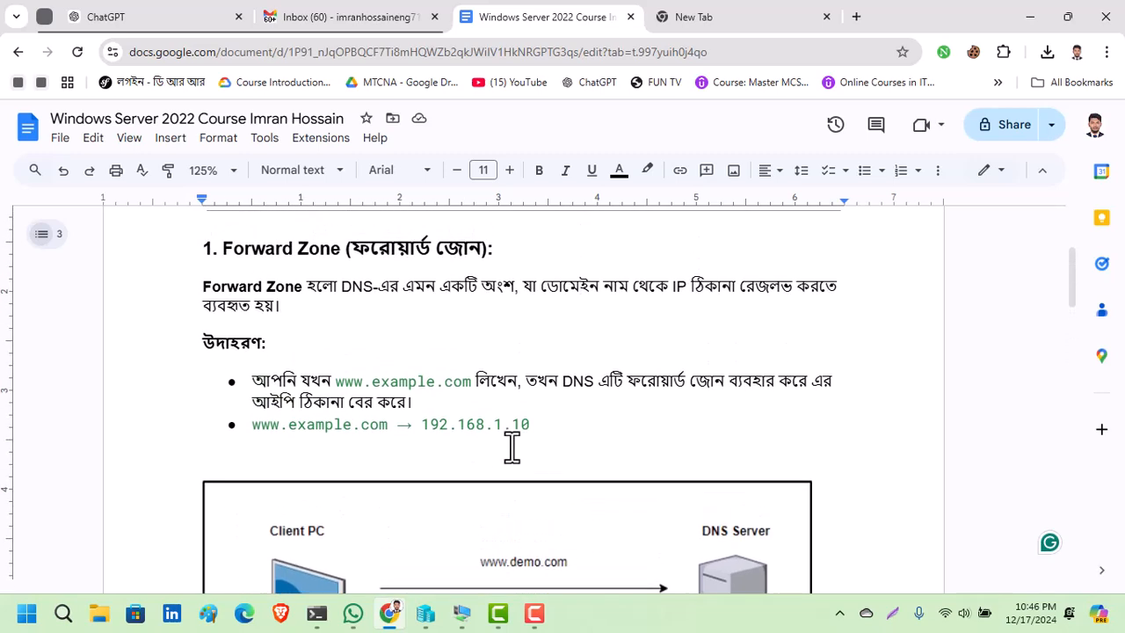
pyautogui.scroll(-5, 532, 428)
pyautogui.scroll(-3, 538, 429)
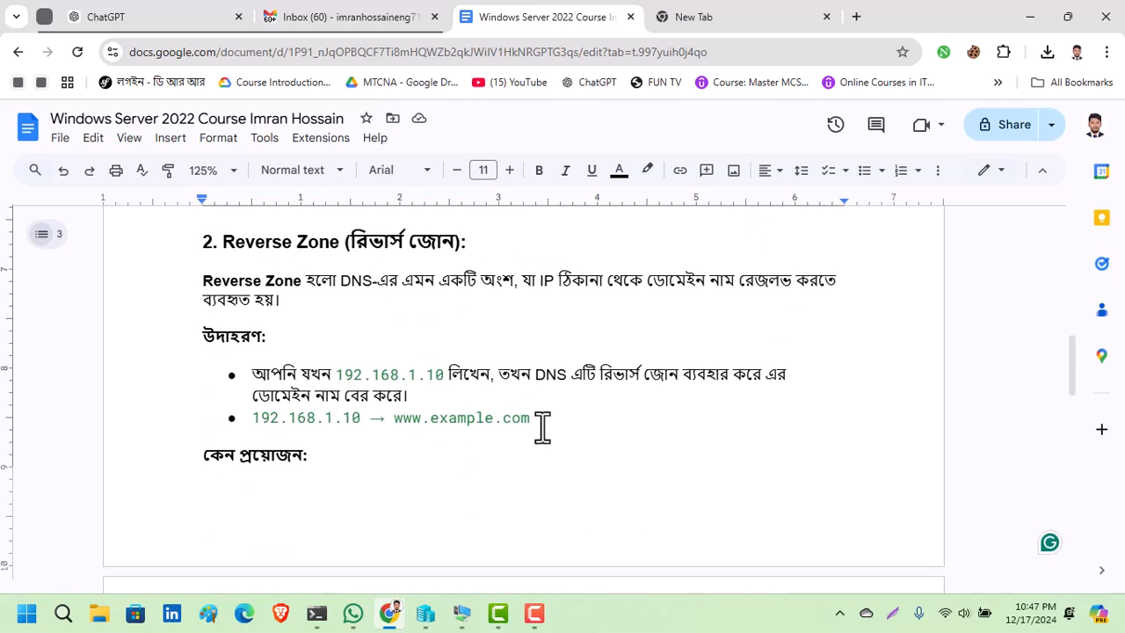
pyautogui.moveTo(338, 369); pyautogui.dragTo(446, 371)
pyautogui.click(575, 402)
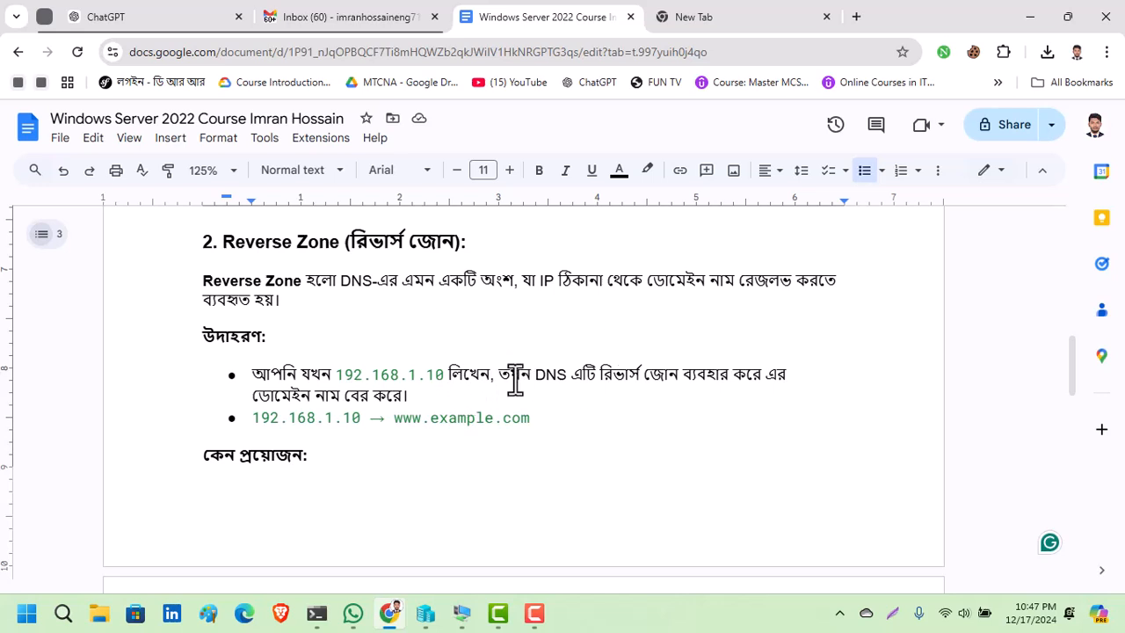
pyautogui.moveTo(531, 418); pyautogui.dragTo(276, 414)
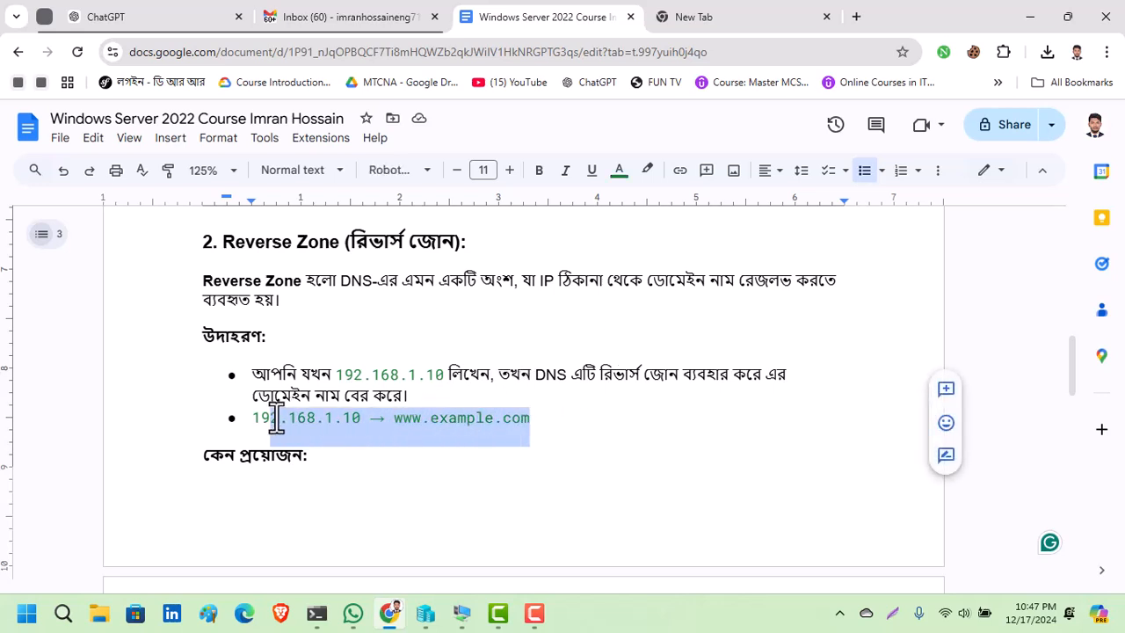
pyautogui.click(409, 466)
# Look over the remaining Reverse Zone notes and return to the DNS introduction above the Forward Zone section.
pyautogui.scroll(-3, 422, 418)
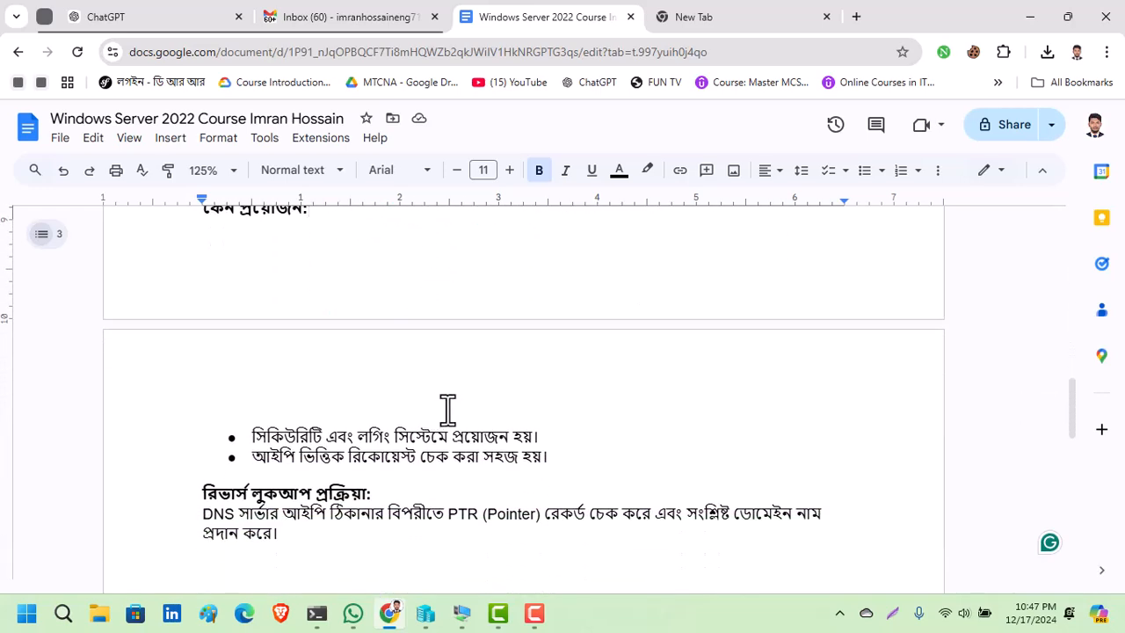
pyautogui.scroll(10, 447, 409)
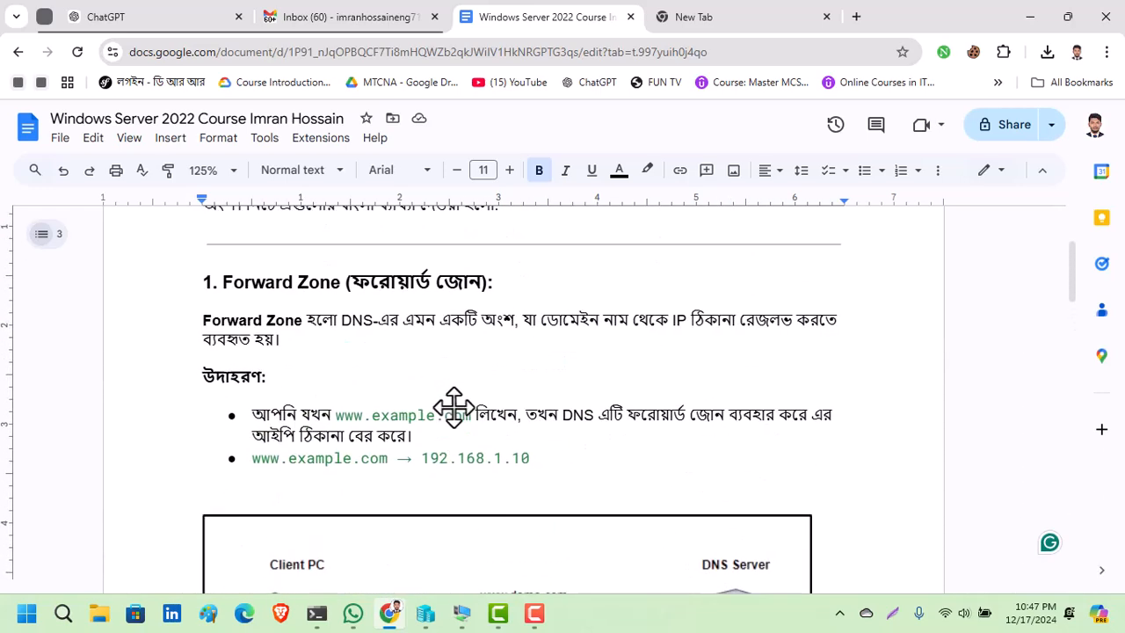
pyautogui.scroll(1, 454, 407)
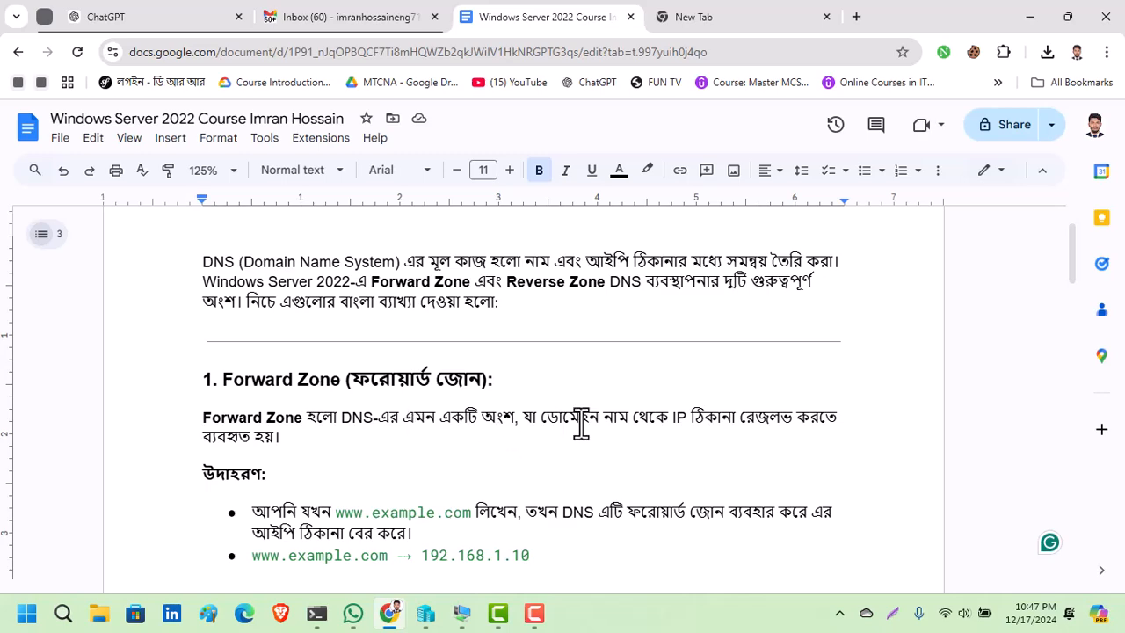
# Minimize the open windows, switch to the Windows Server-2022 virtual machine and bring up Server Manager.
pyautogui.click(1059, 18)
pyautogui.click(994, 49)
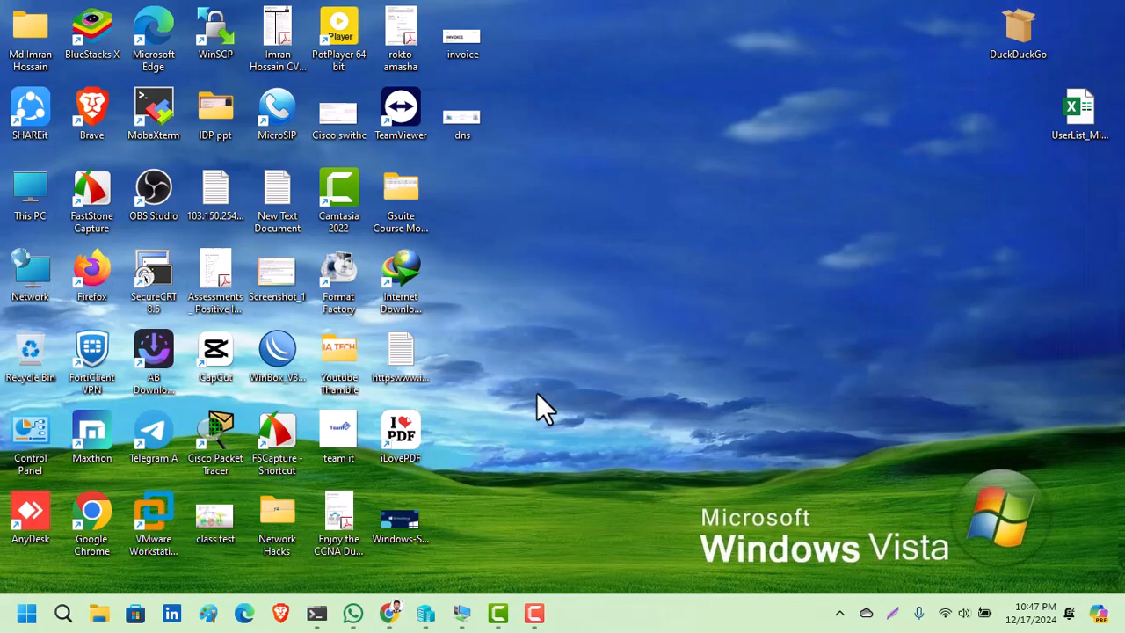
pyautogui.click(461, 615)
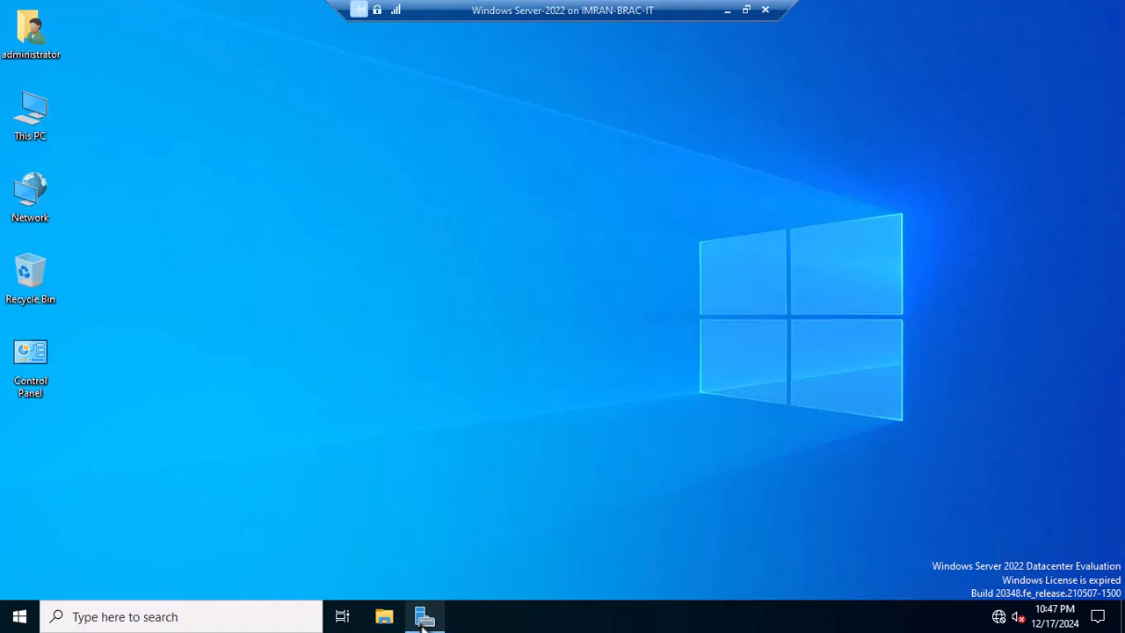
pyautogui.moveTo(423, 622)
pyautogui.click(466, 573)
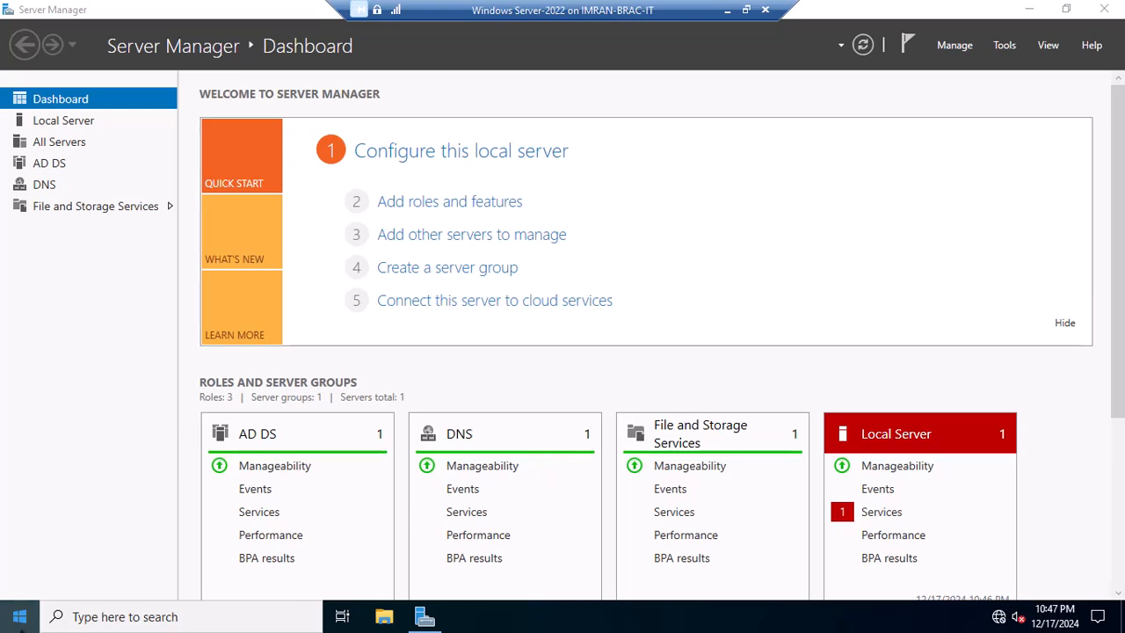
# Search the server for "server" to locate the Server Manager app, and close the search without opening it.
pyautogui.click(20, 619)
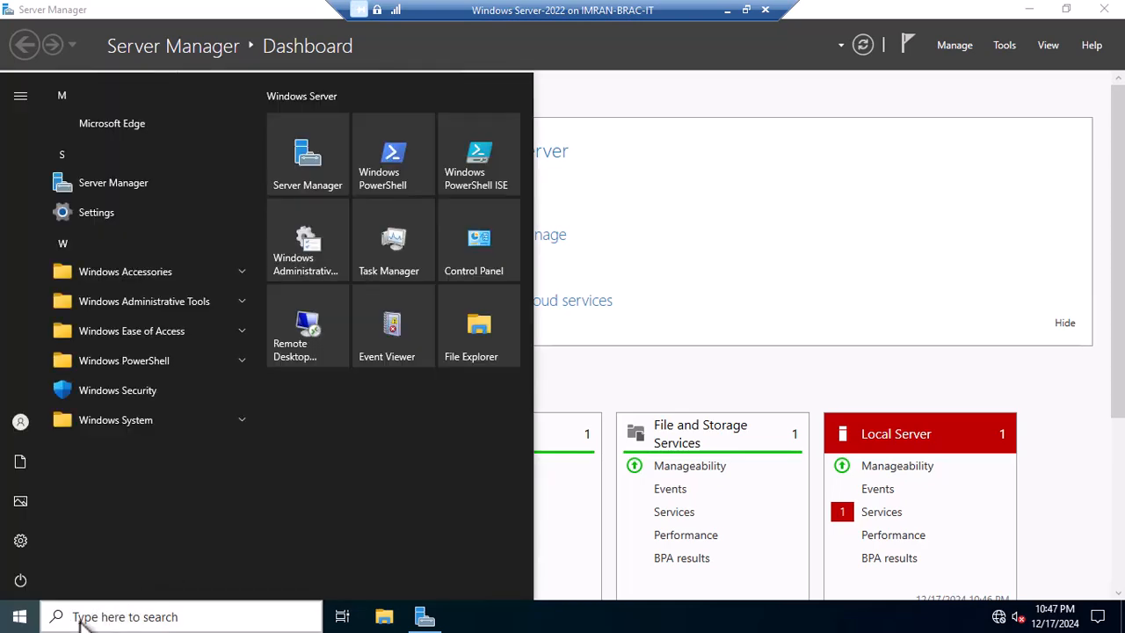
pyautogui.click(88, 619)
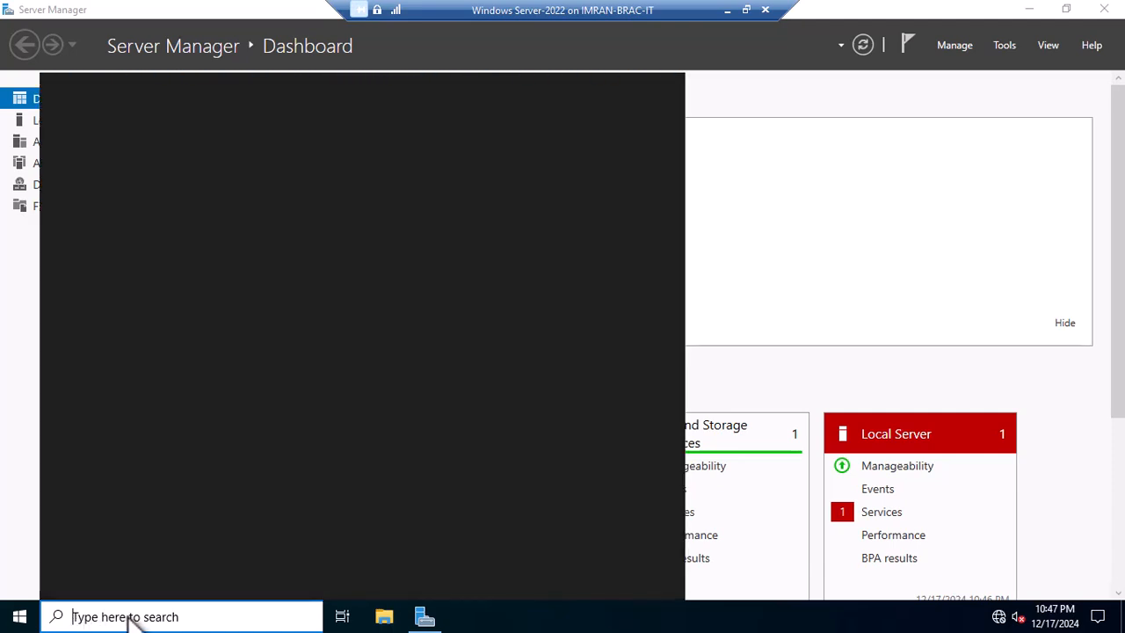
pyautogui.write('server')
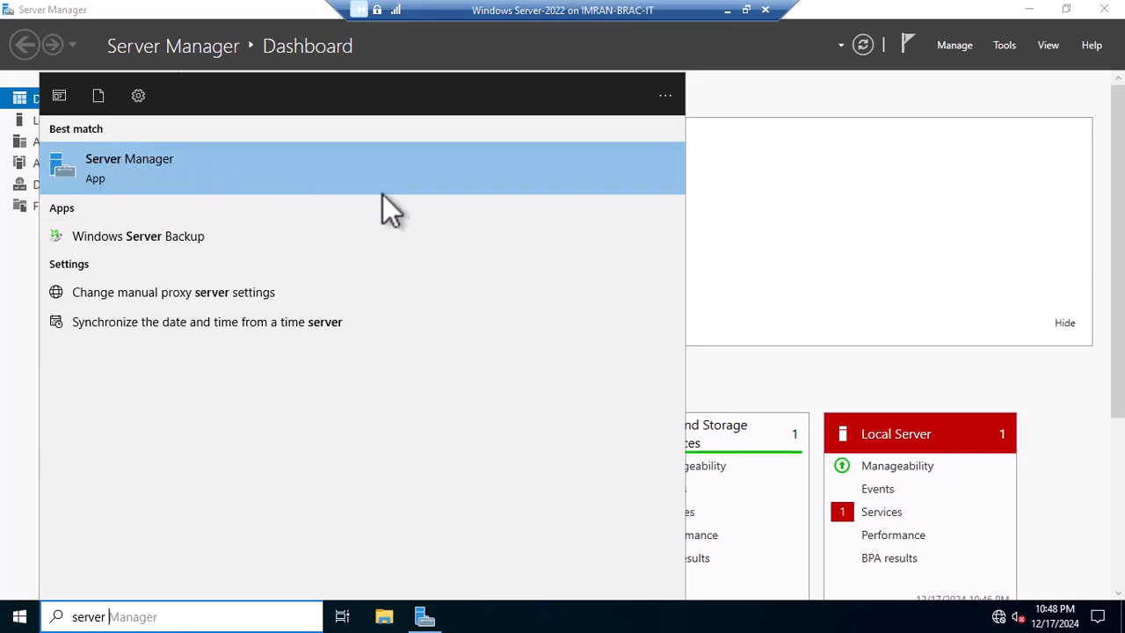
pyautogui.click(964, 277)
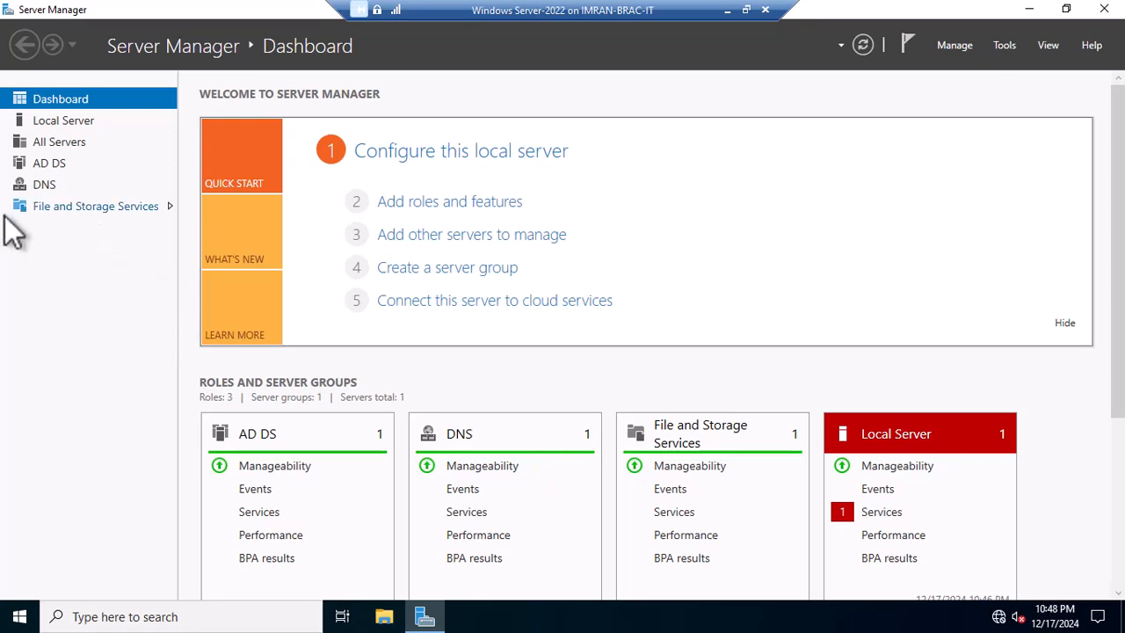
# Show the DNS server page and advance the Add Roles and Features Wizard to server roles, using role-based installation on the main-server-1 server.
pyautogui.click(38, 187)
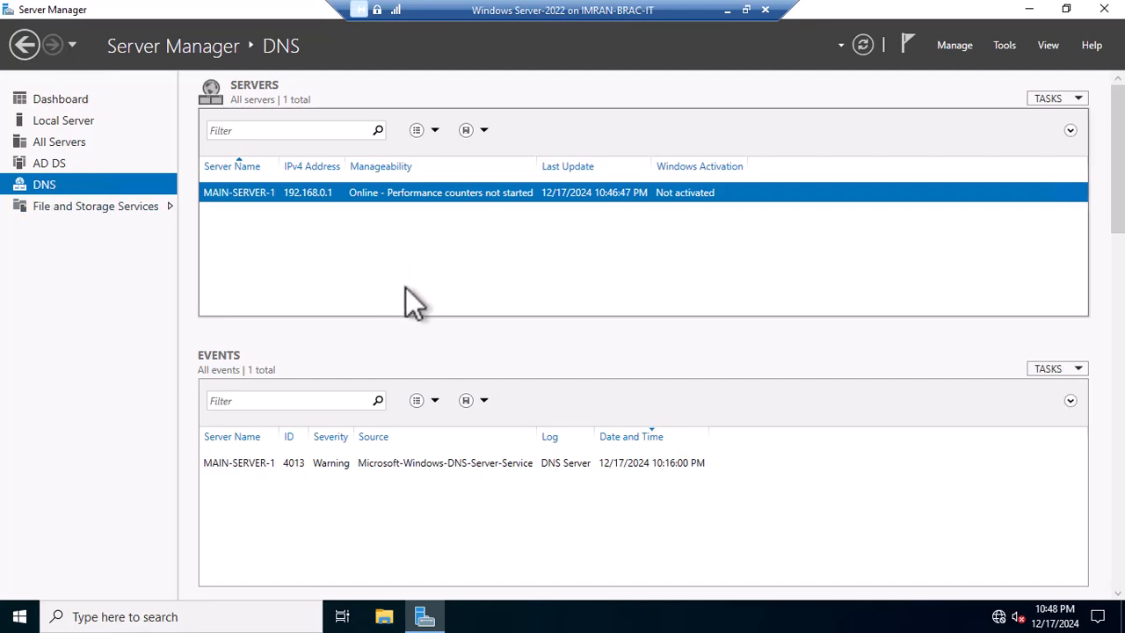
pyautogui.click(962, 49)
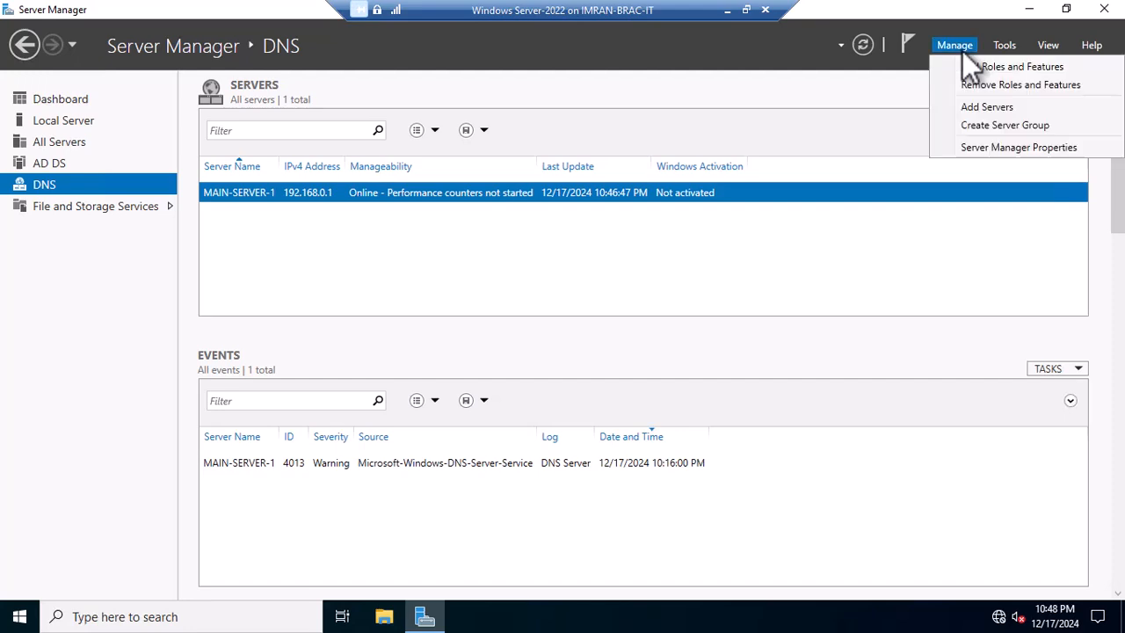
pyautogui.click(1010, 68)
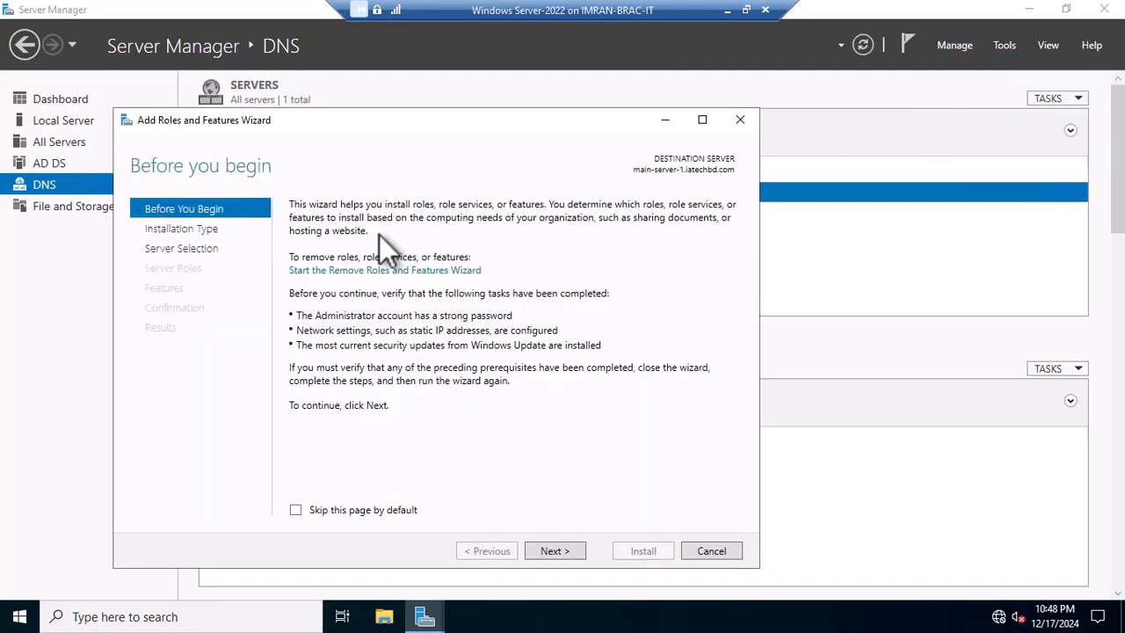
pyautogui.moveTo(455, 127); pyautogui.dragTo(448, 99)
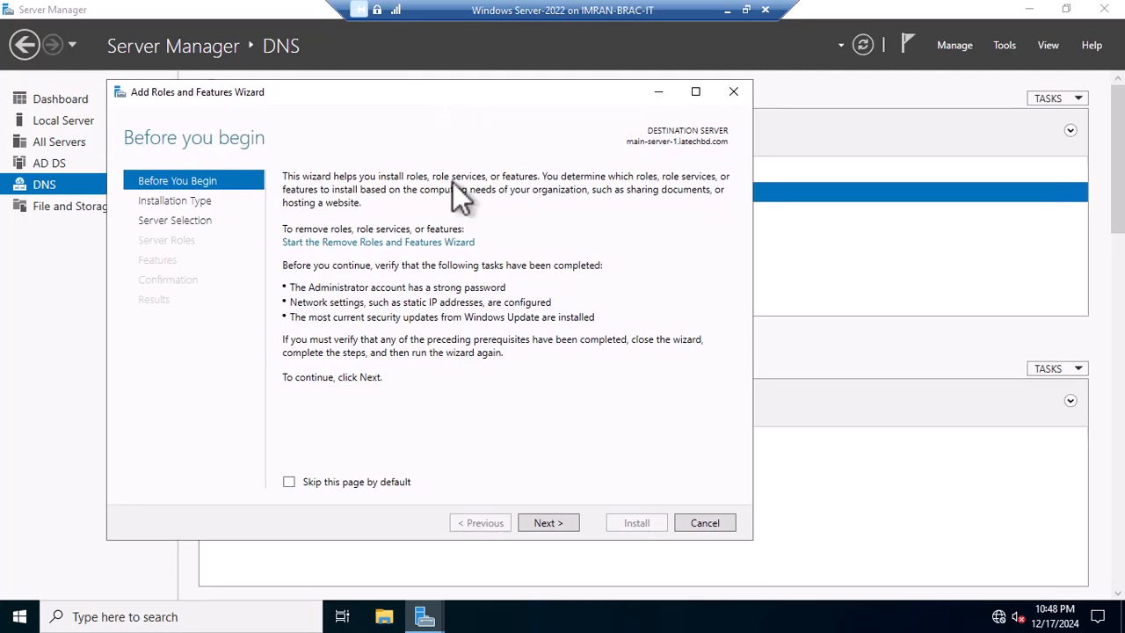
pyautogui.click(546, 523)
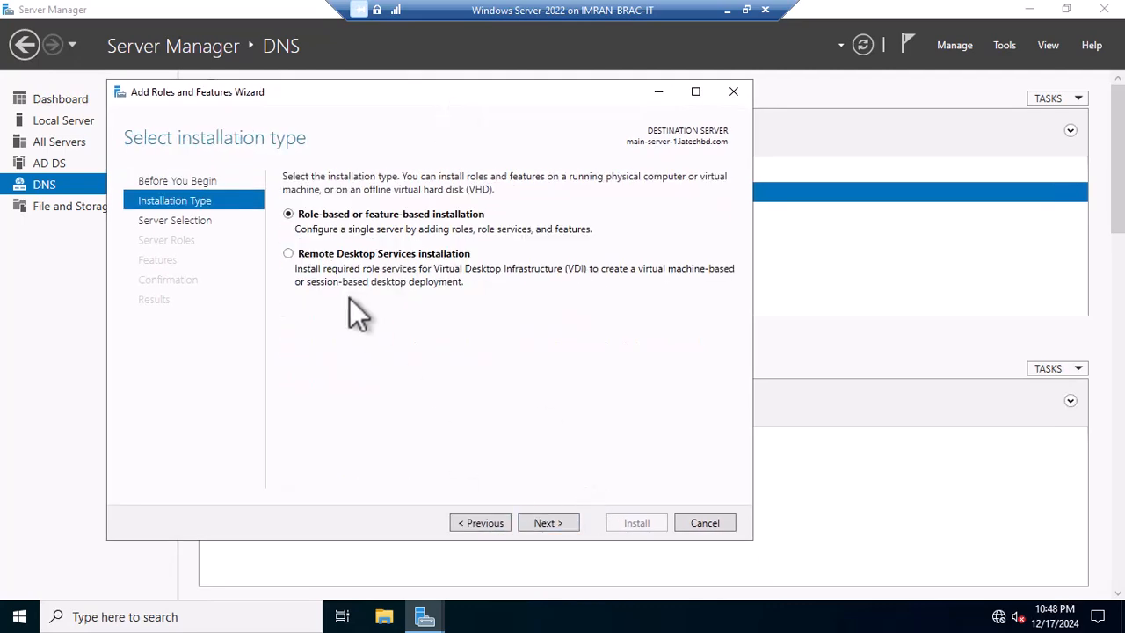
pyautogui.click(546, 524)
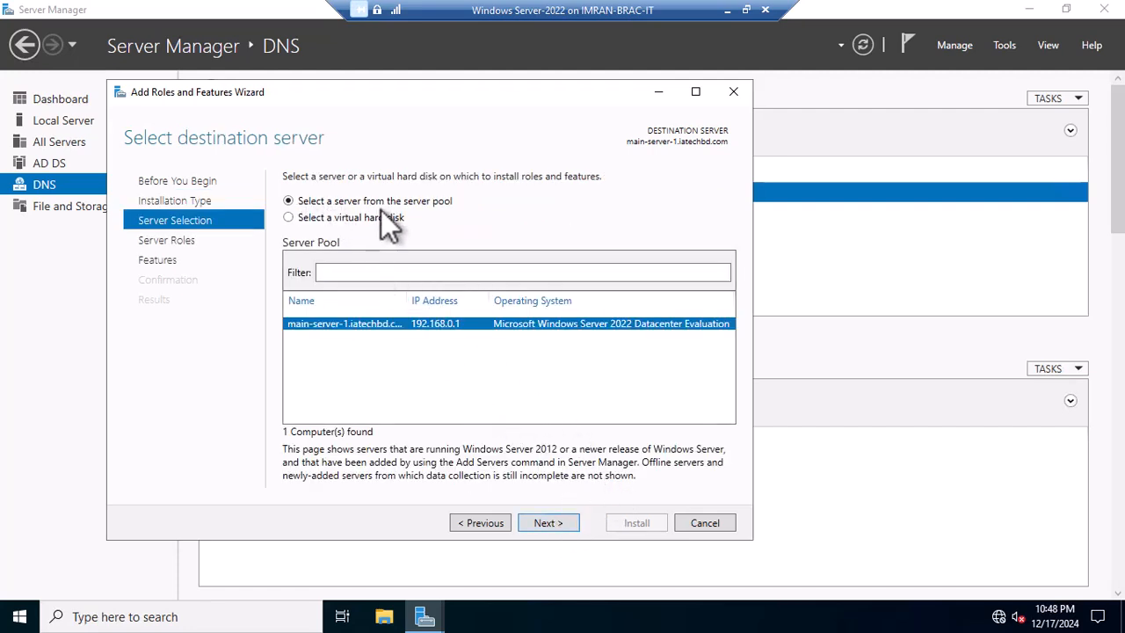
pyautogui.click(547, 524)
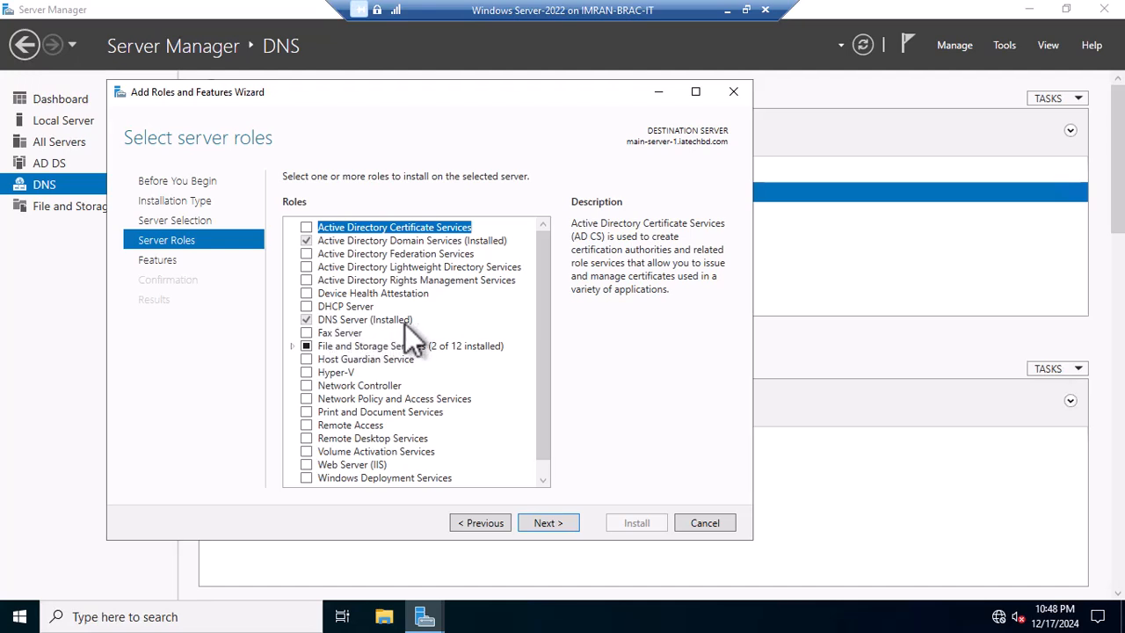
# Check the DNS Server entry in the wizard's roles list and cancel the wizard without installing anything.
pyautogui.scroll(-1, 405, 324)
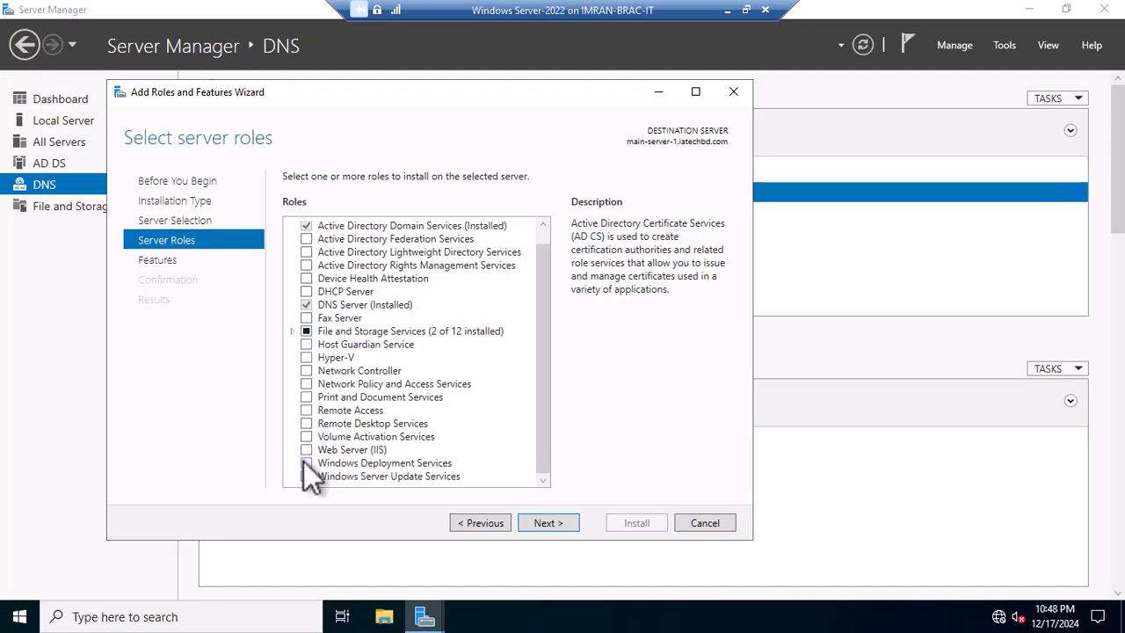
pyautogui.scroll(1, 303, 462)
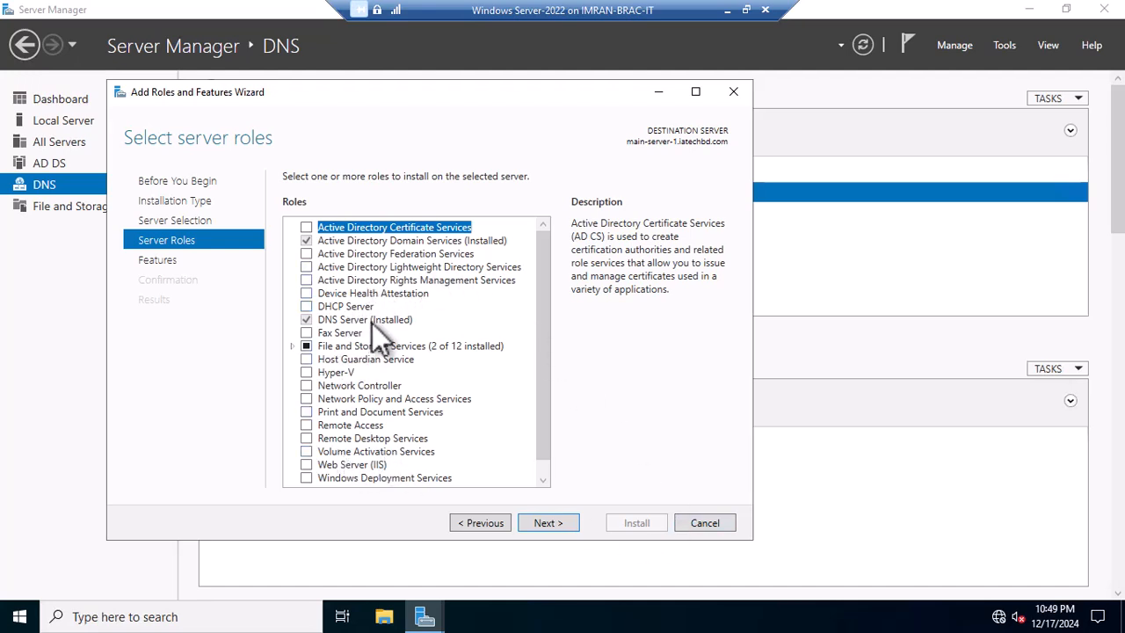
pyautogui.click(705, 523)
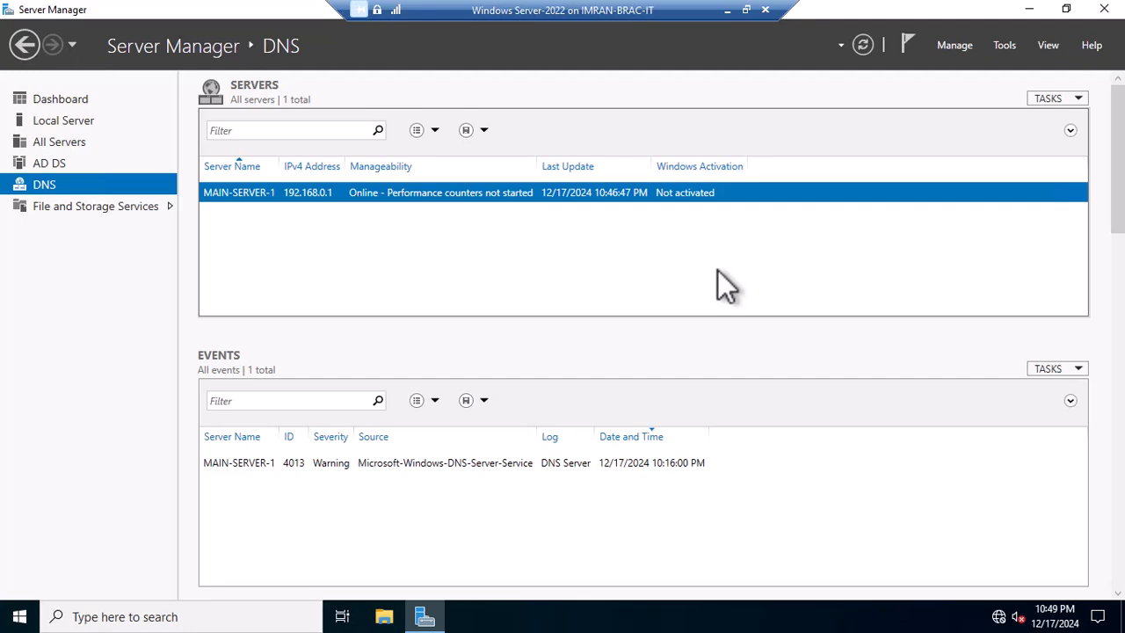
# Open DNS Manager and select MAIN-SERVER-1 to show its DNS folders.
pyautogui.click(1011, 47)
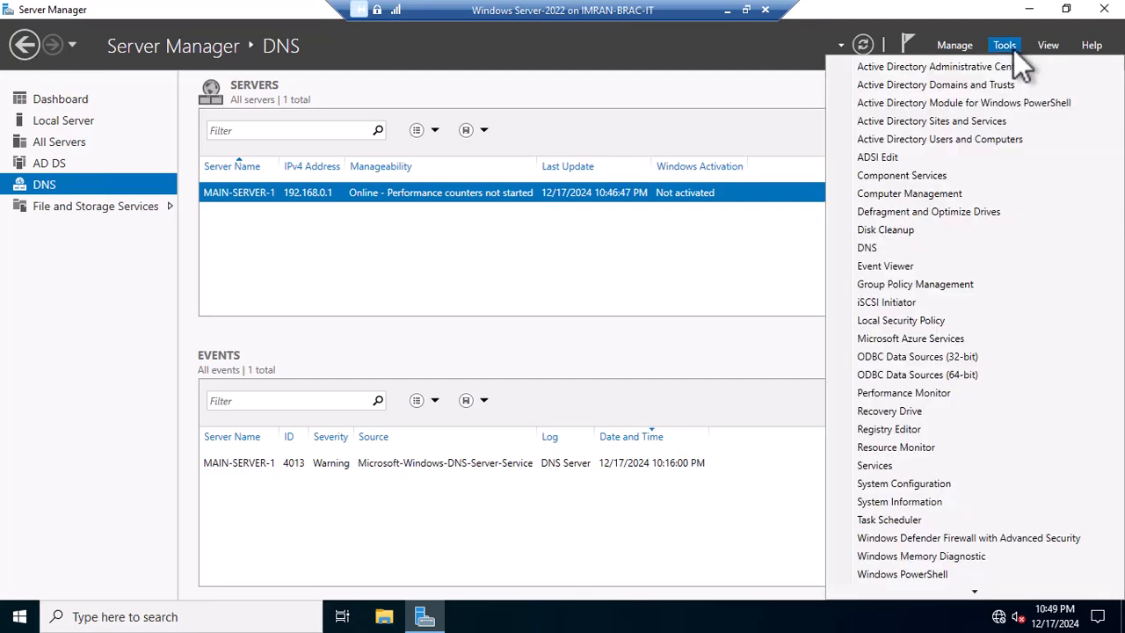
pyautogui.click(875, 247)
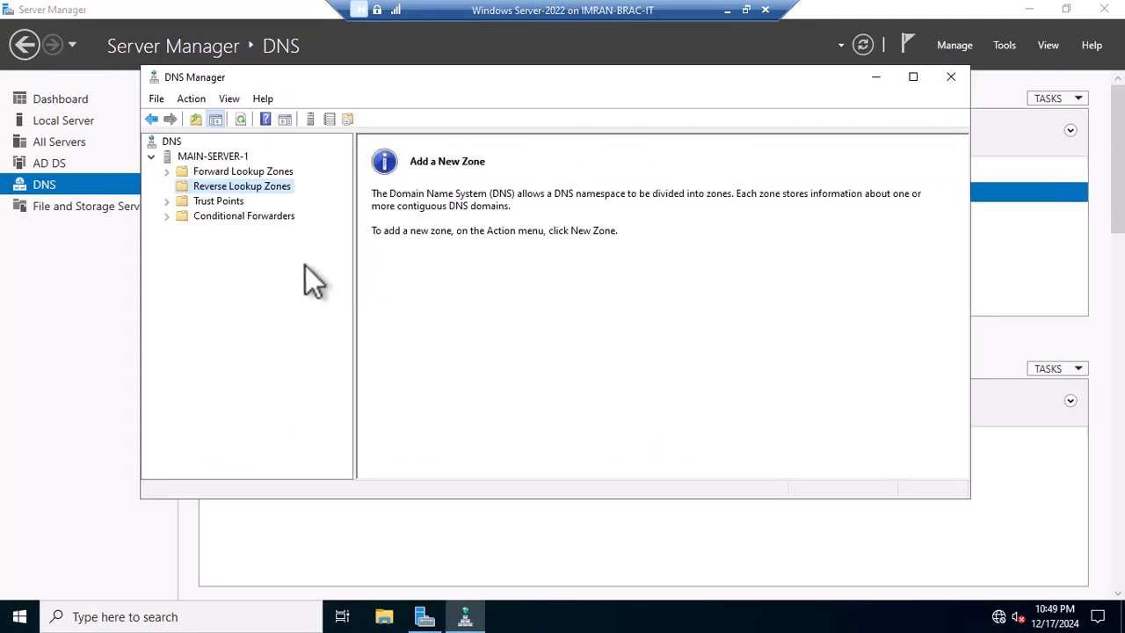
pyautogui.click(194, 154)
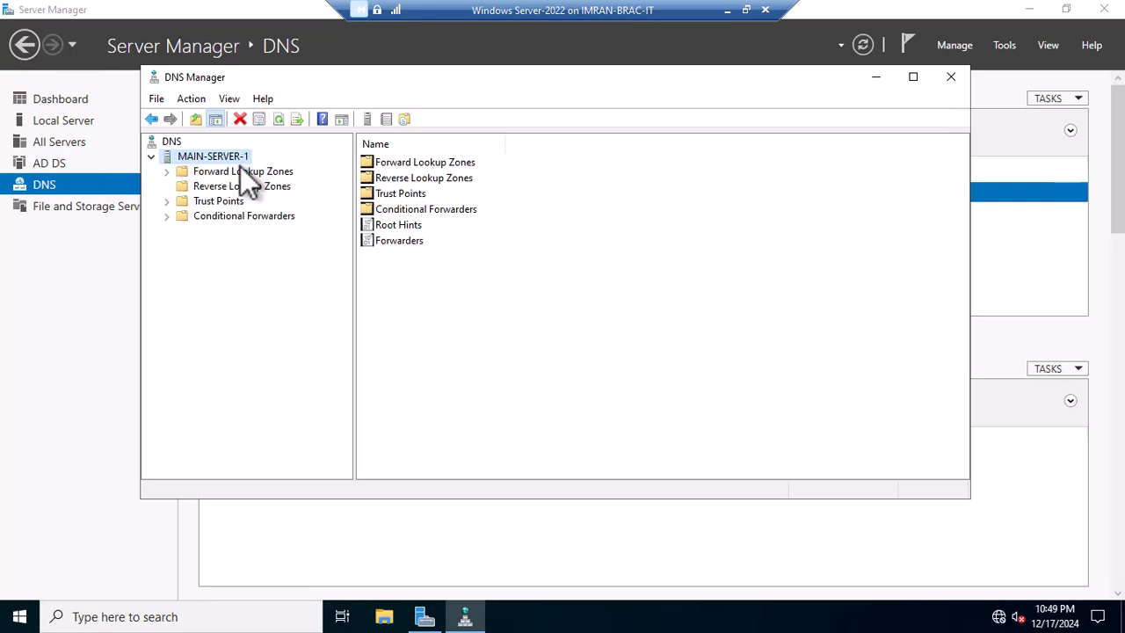
# Expand Forward Lookup Zones, view Reverse Lookup Zones, and open the iatechbd.com forward zone to show its records.
pyautogui.click(168, 173)
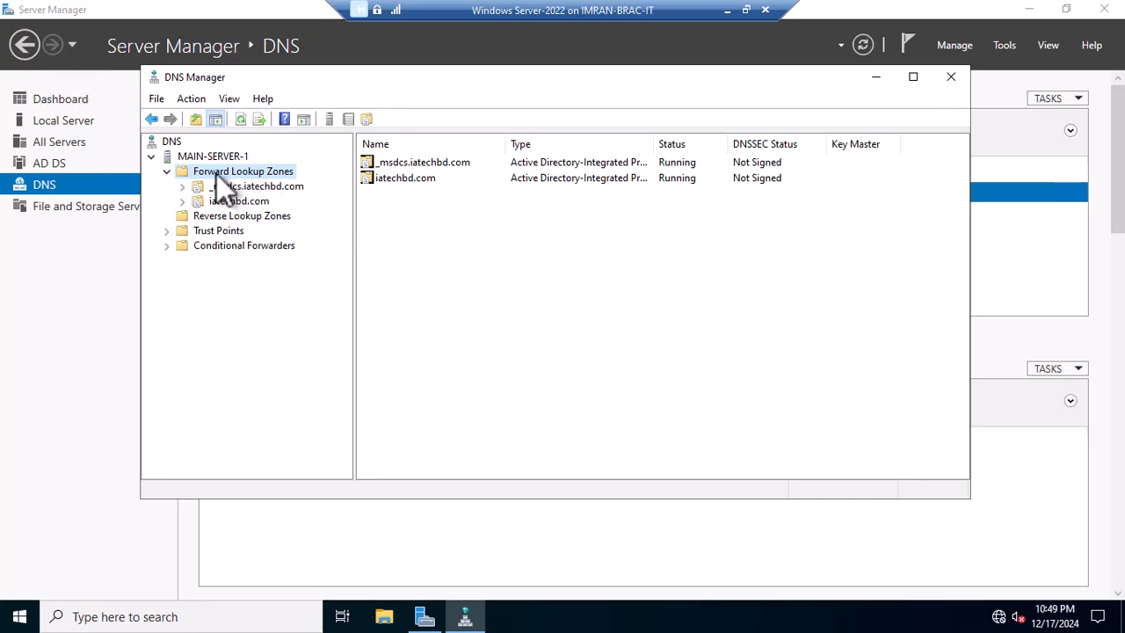
pyautogui.click(232, 219)
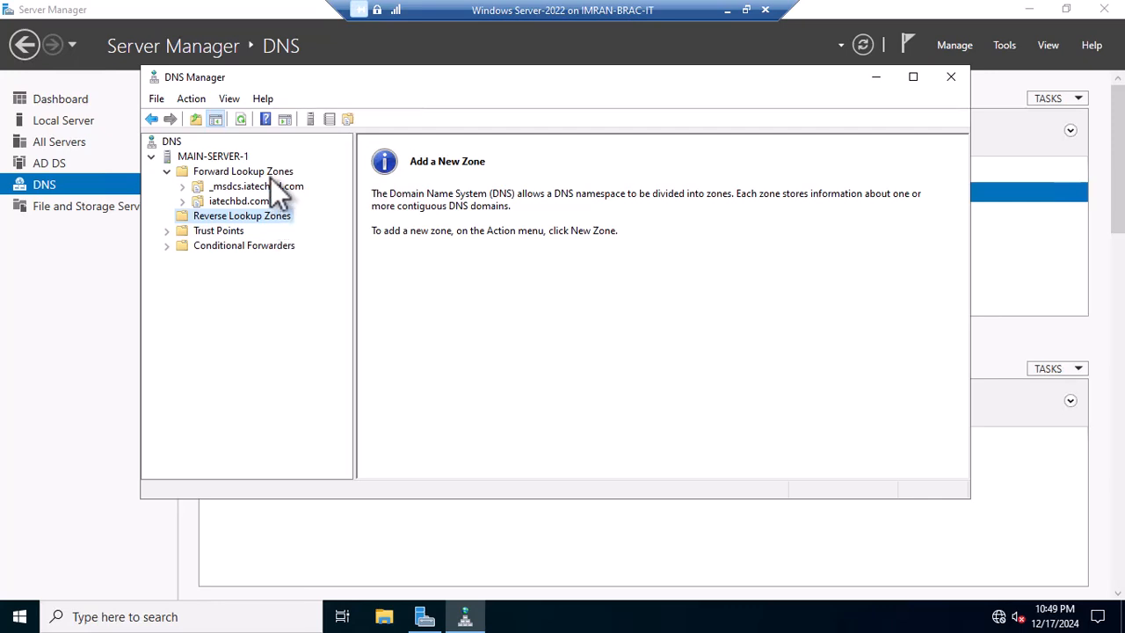
pyautogui.click(280, 174)
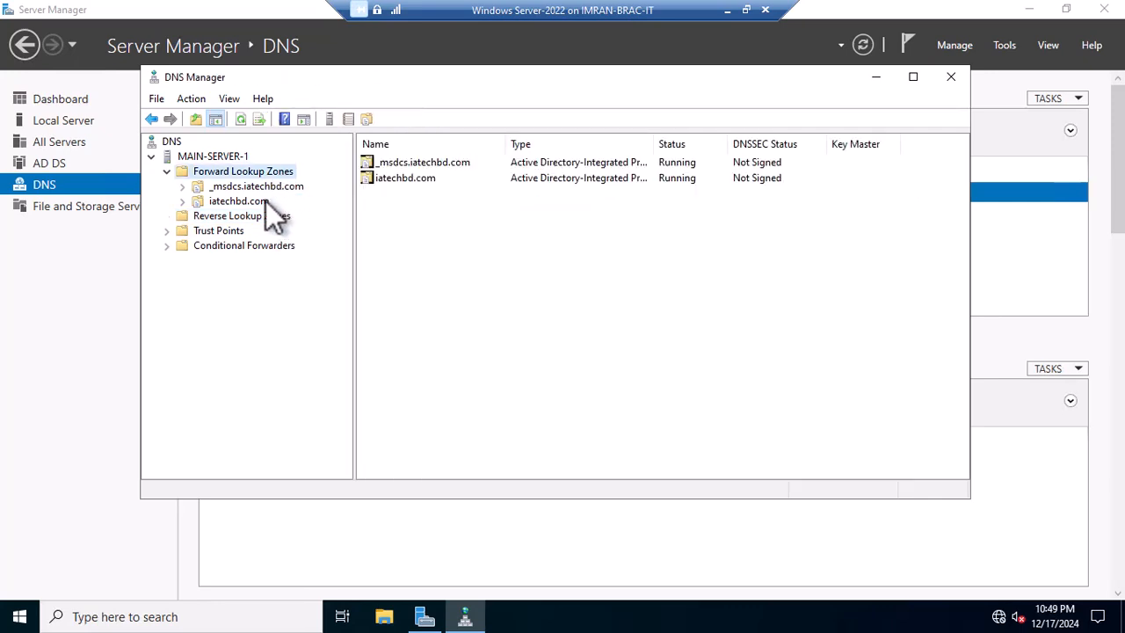
pyautogui.click(265, 201)
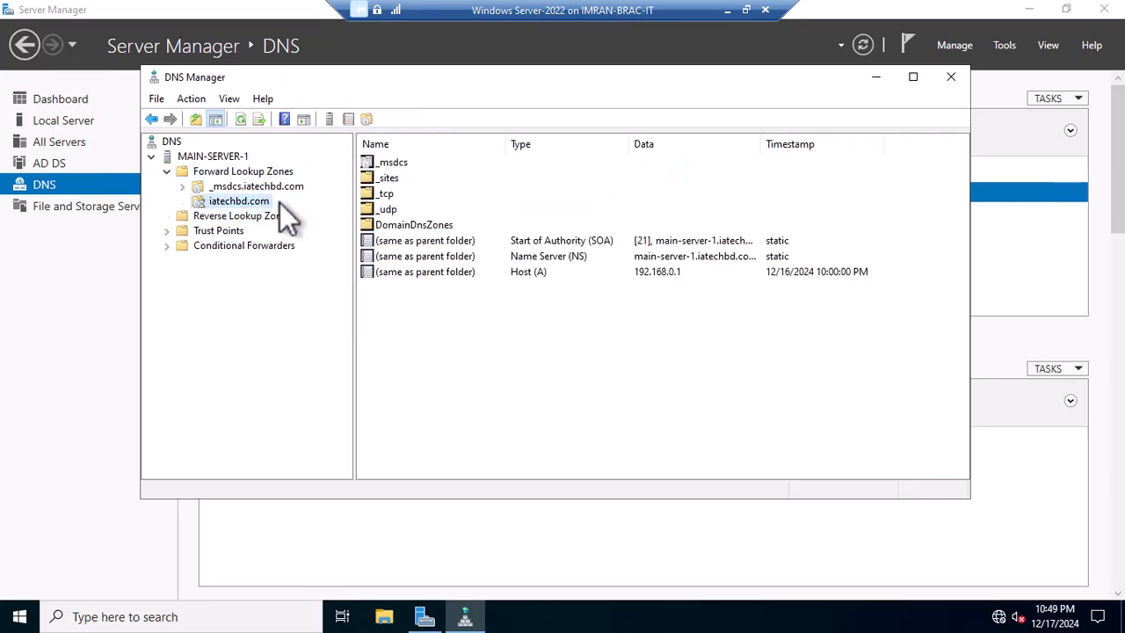
# Check the domain name in the Local Server properties, and return to the iatechbd.com zone records in DNS Manager.
pyautogui.click(876, 81)
pyautogui.click(77, 126)
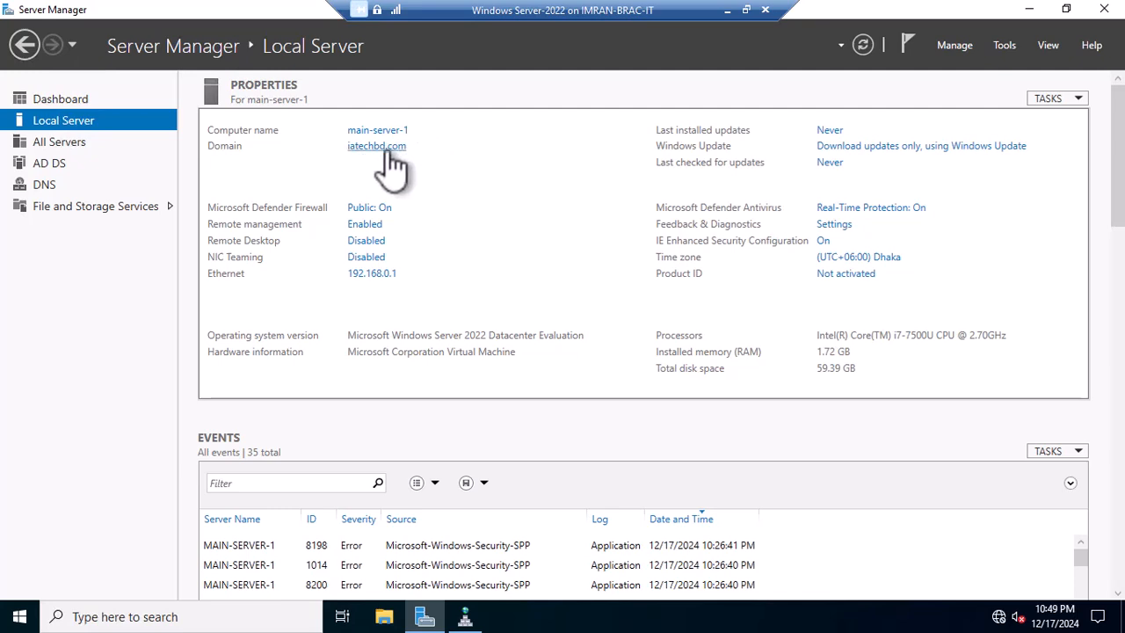
pyautogui.click(473, 626)
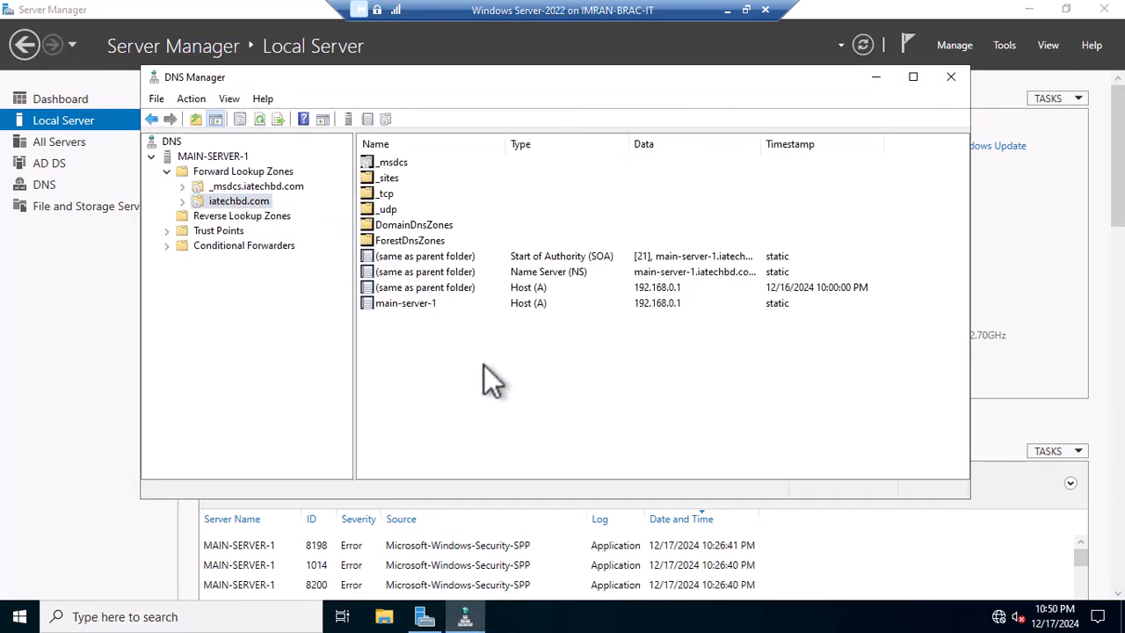
pyautogui.moveTo(624, 85); pyautogui.dragTo(571, 85)
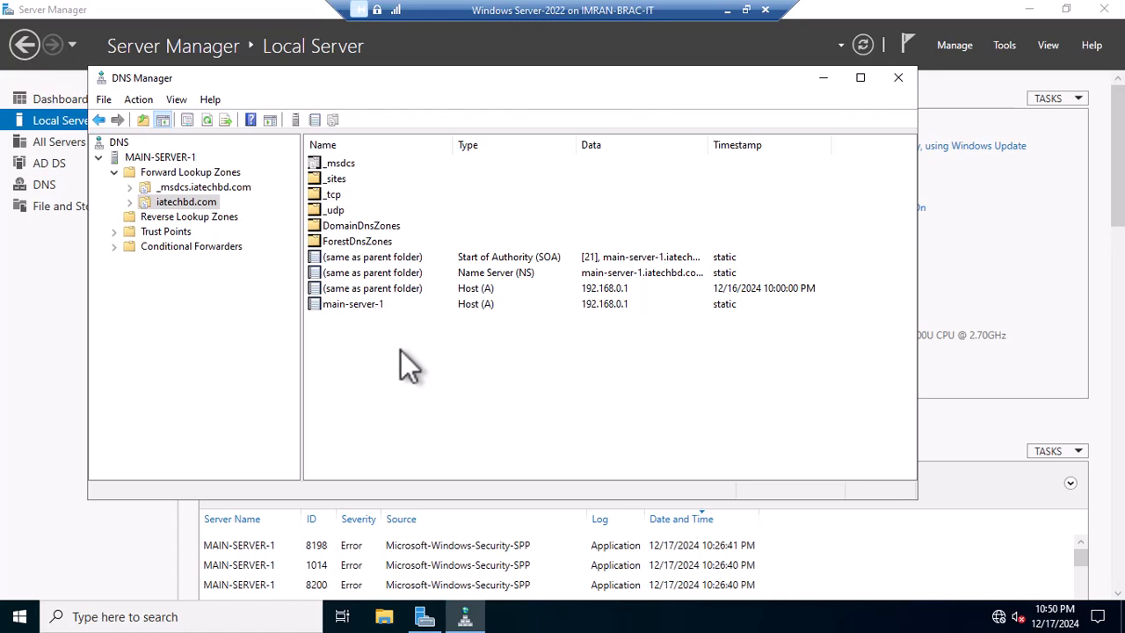
# Check the type and IP data of the main-server-1 host record in the iatechbd.com zone.
pyautogui.click(357, 307)
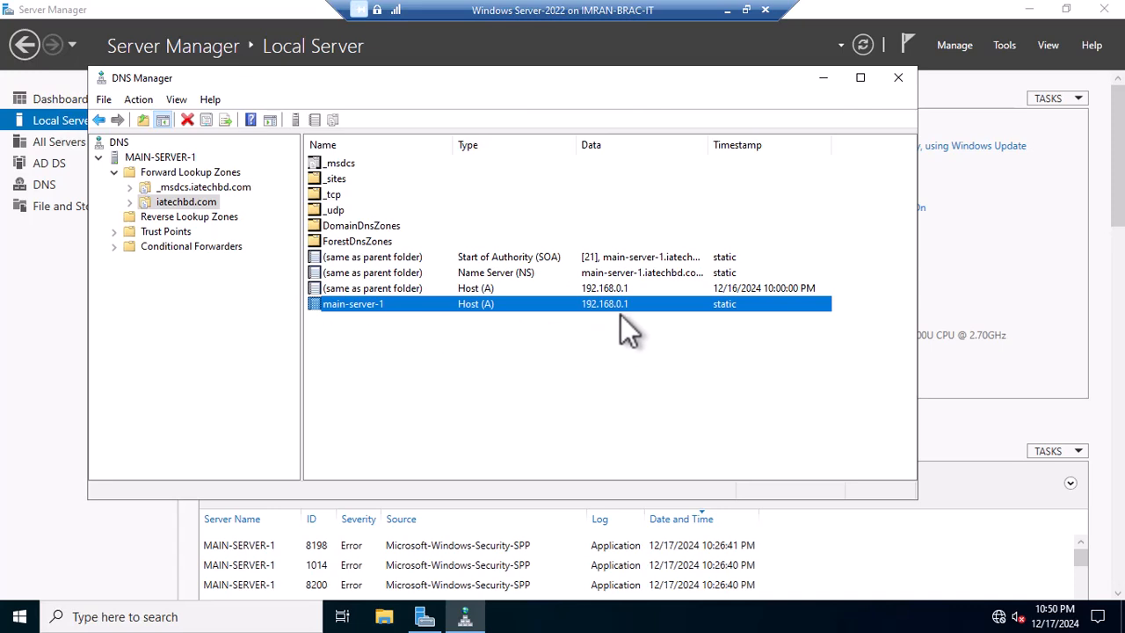
pyautogui.click(480, 339)
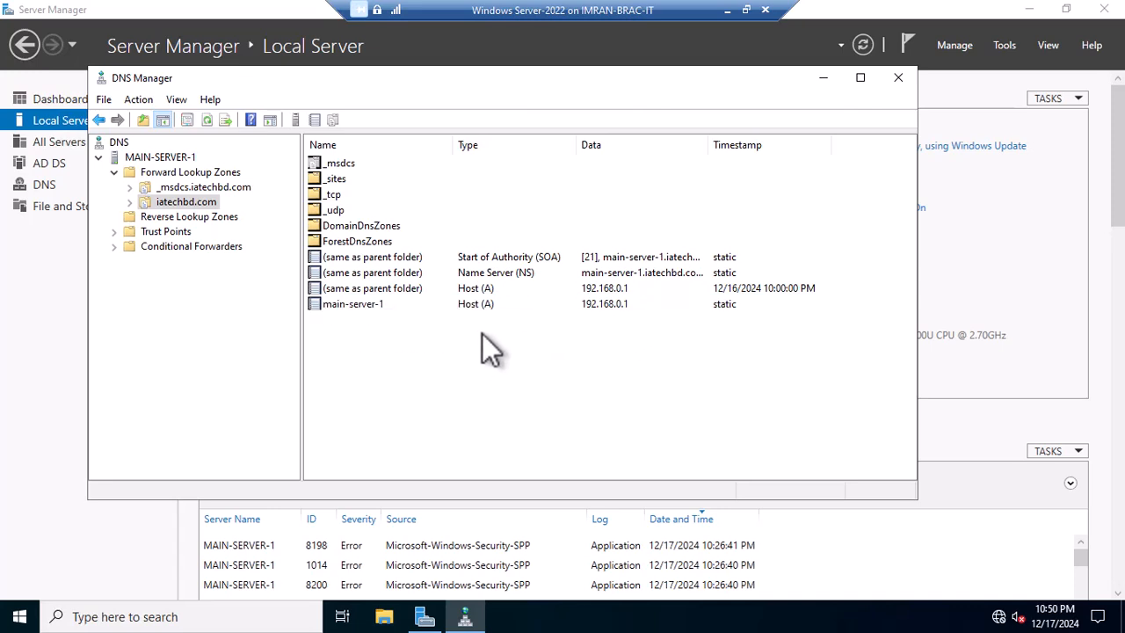
pyautogui.click(490, 304)
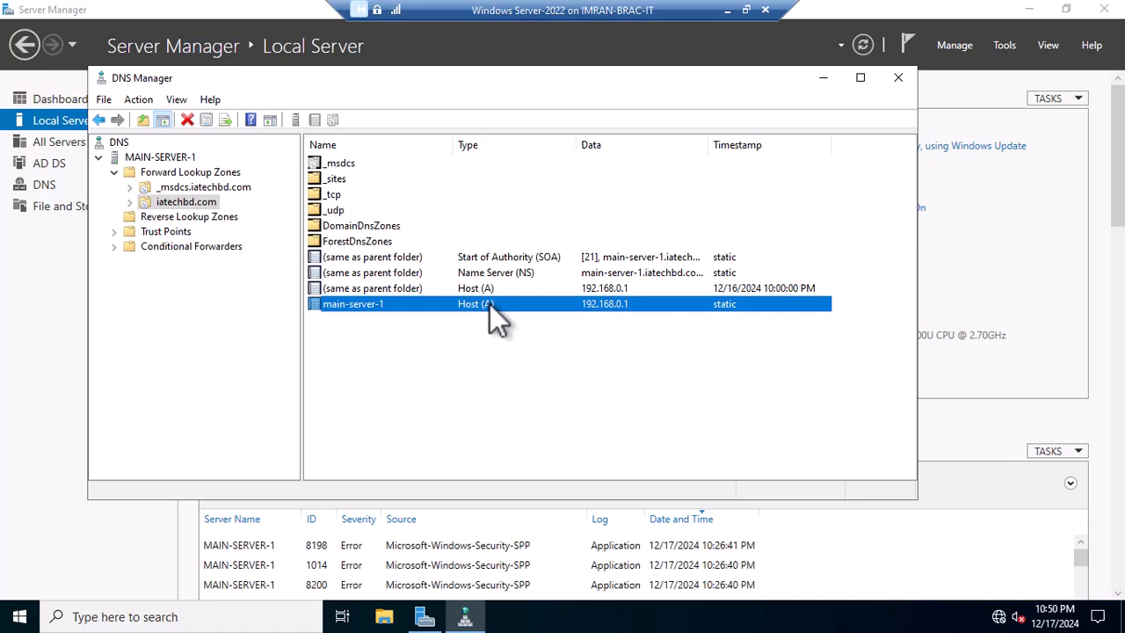
pyautogui.click(422, 353)
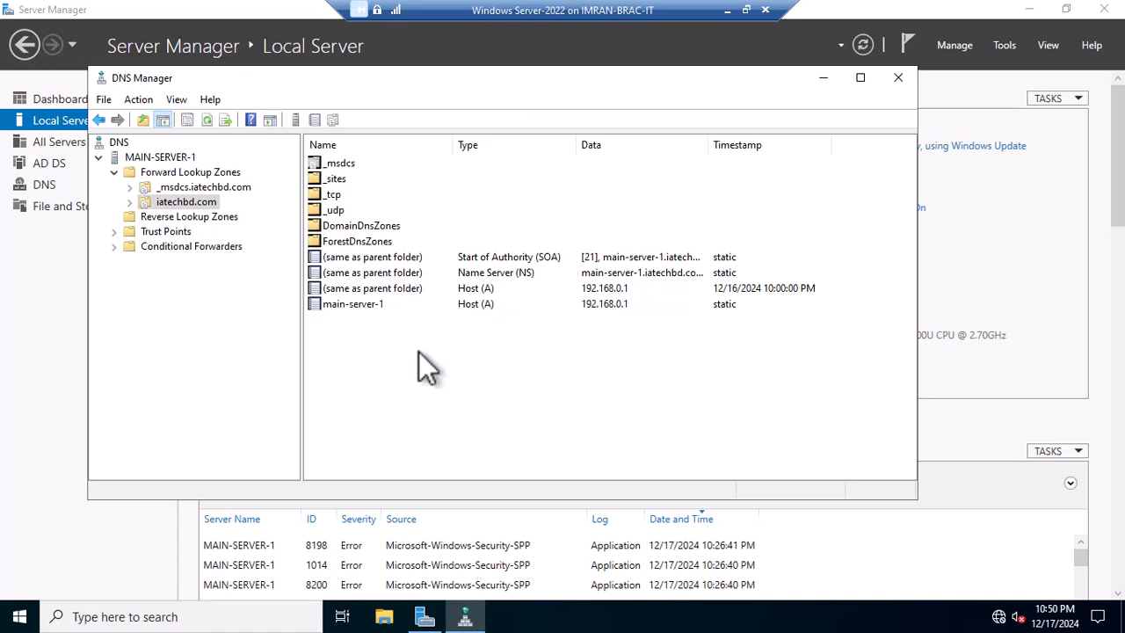
# Open the main-server-1 record's properties, review its host name, FQDN and IP address, and close them without changes.
pyautogui.click(368, 307)
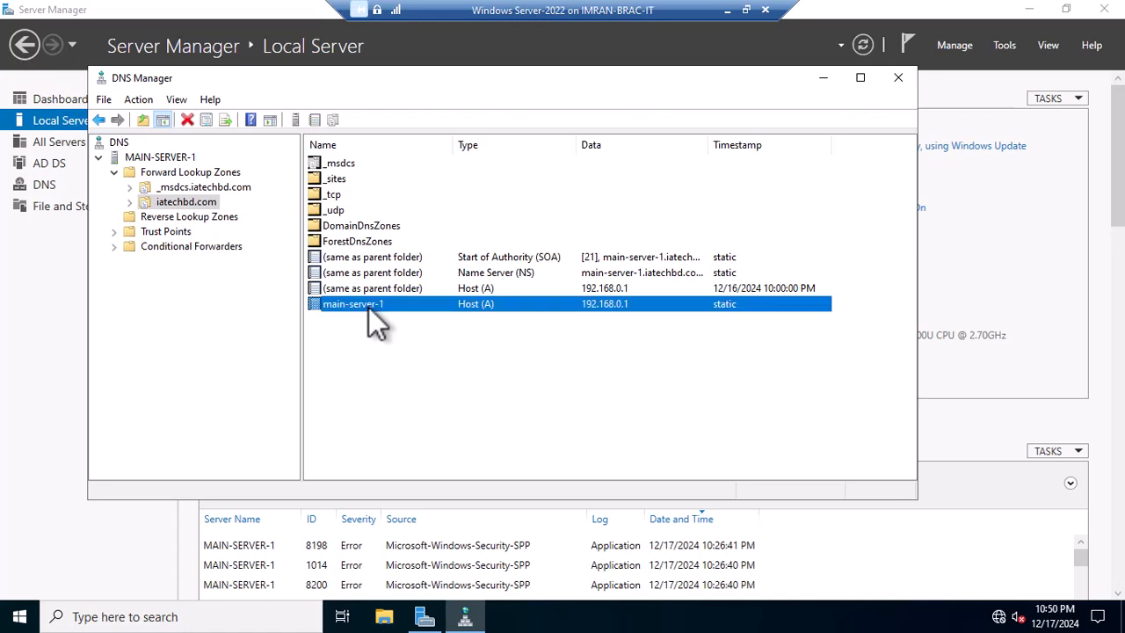
pyautogui.doubleClick(369, 307)
pyautogui.click(427, 180)
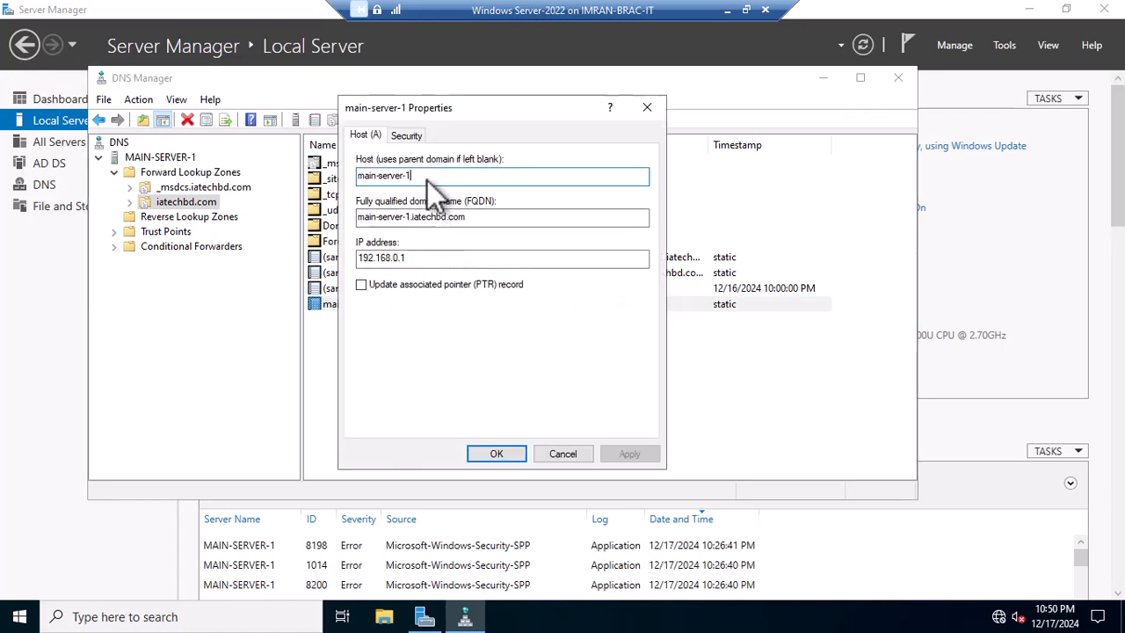
pyautogui.moveTo(444, 180); pyautogui.dragTo(357, 189)
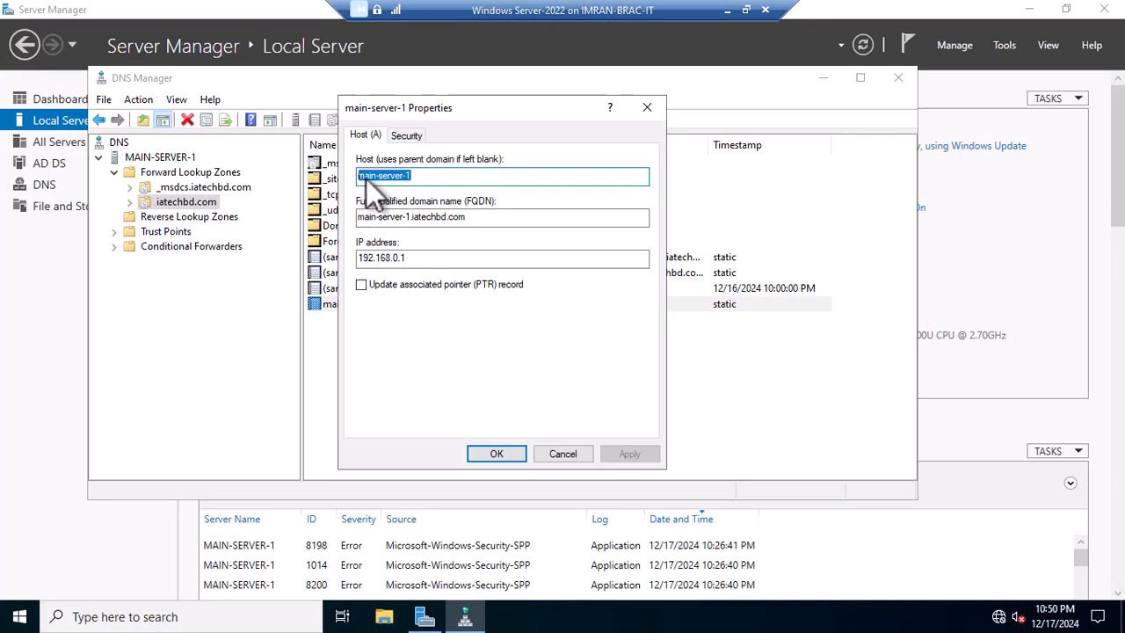
pyautogui.click(423, 180)
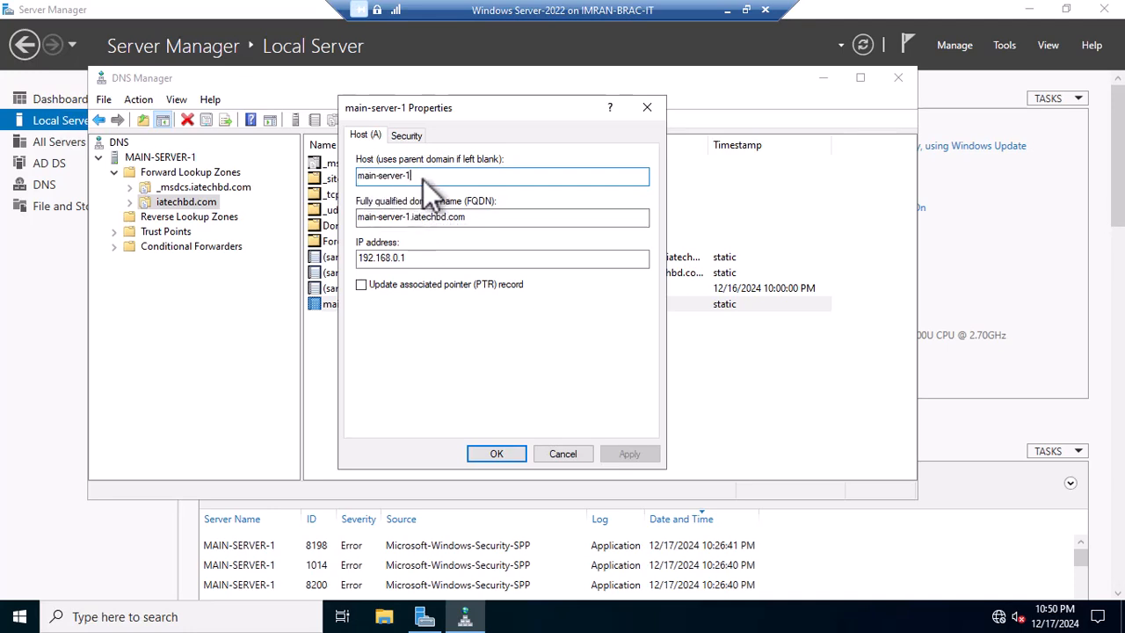
pyautogui.moveTo(364, 215); pyautogui.dragTo(471, 216)
pyautogui.click(490, 216)
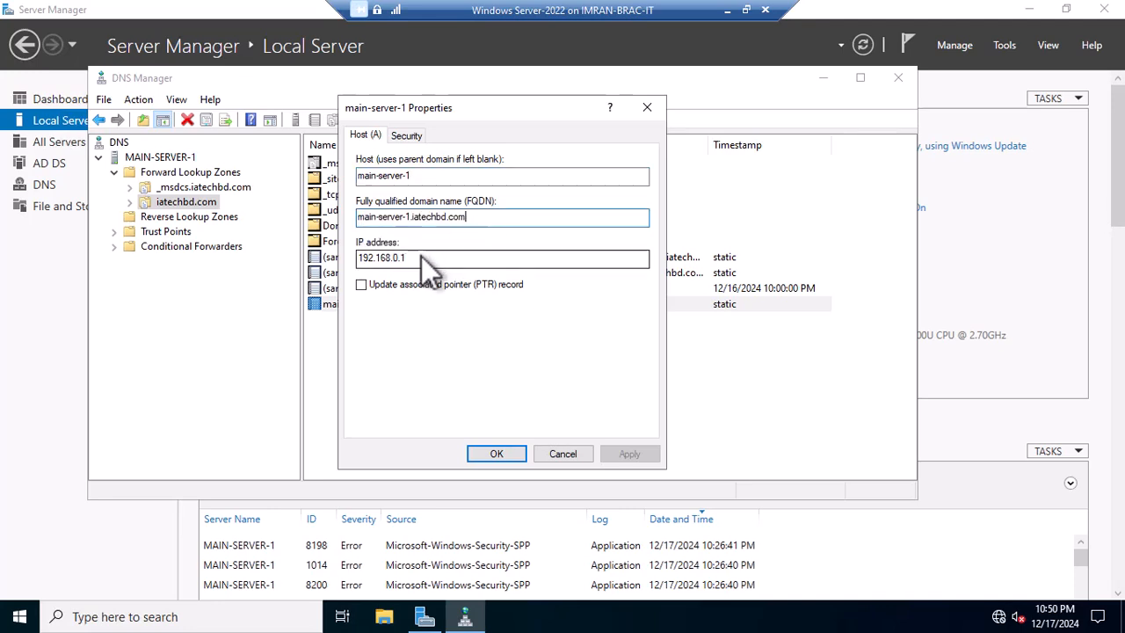
pyautogui.moveTo(440, 260); pyautogui.dragTo(360, 249)
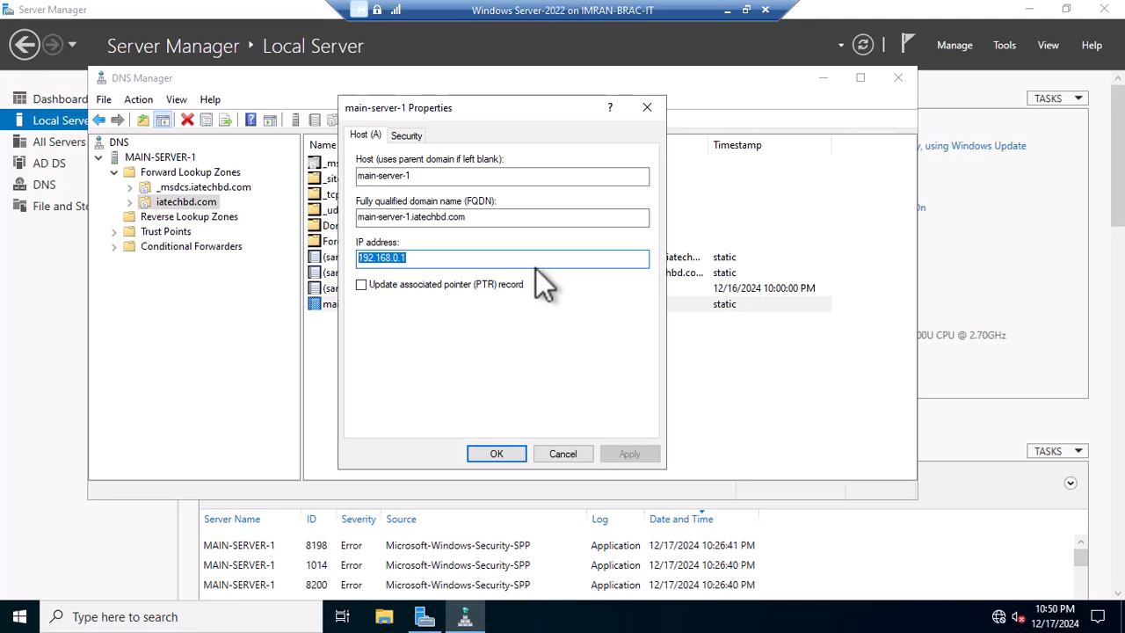
pyautogui.click(569, 453)
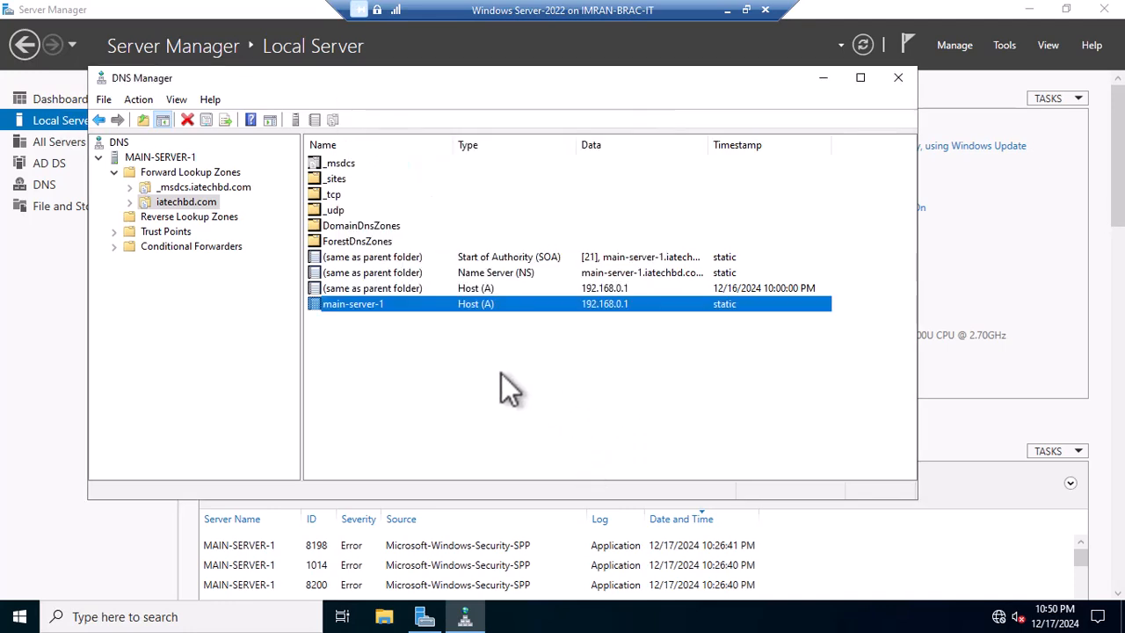
pyautogui.click(501, 372)
pyautogui.click(424, 306)
pyautogui.click(419, 353)
# Start a new host (A) record in the iatechbd.com zone with the name www and IP address 192.168.0.1.
pyautogui.rightClick(380, 343)
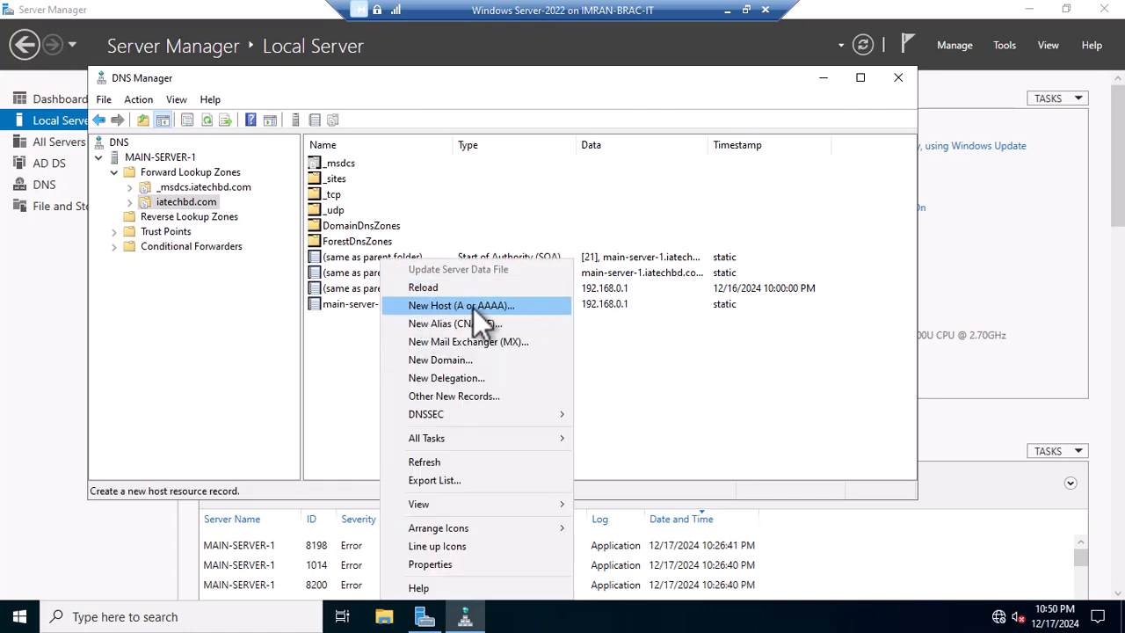
pyautogui.click(509, 307)
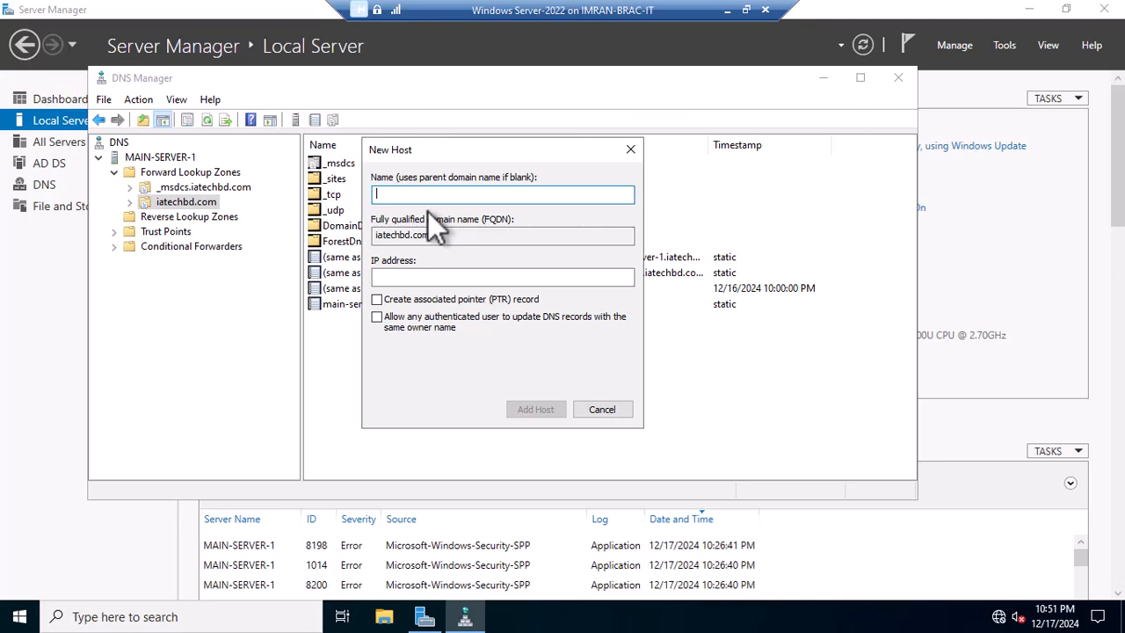
pyautogui.moveTo(441, 237); pyautogui.dragTo(373, 229)
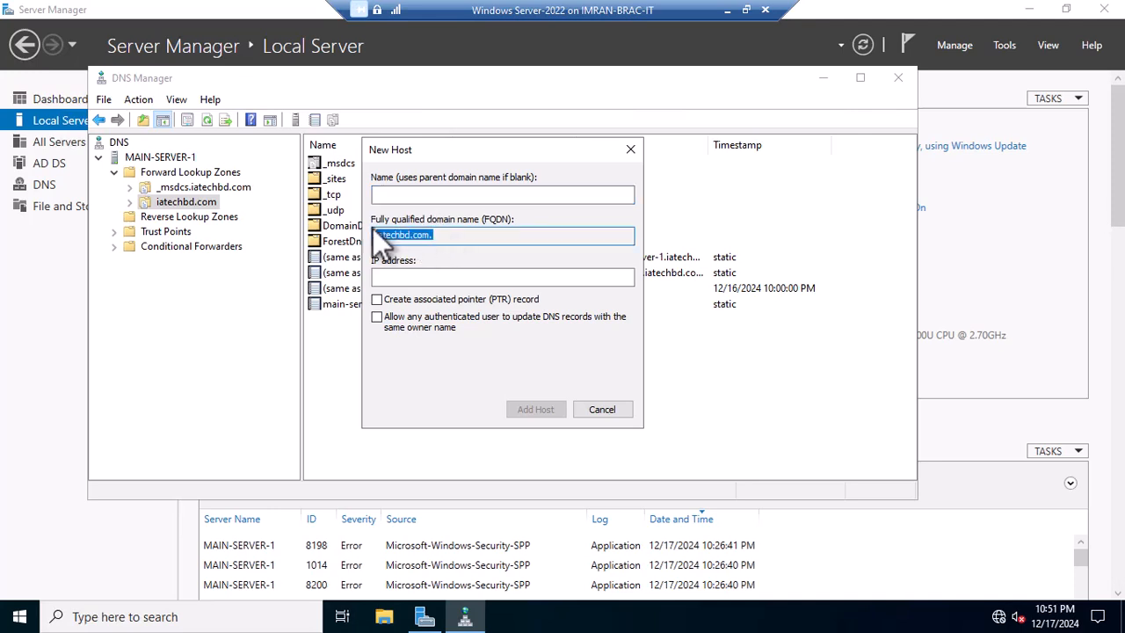
pyautogui.click(394, 196)
pyautogui.write('www')
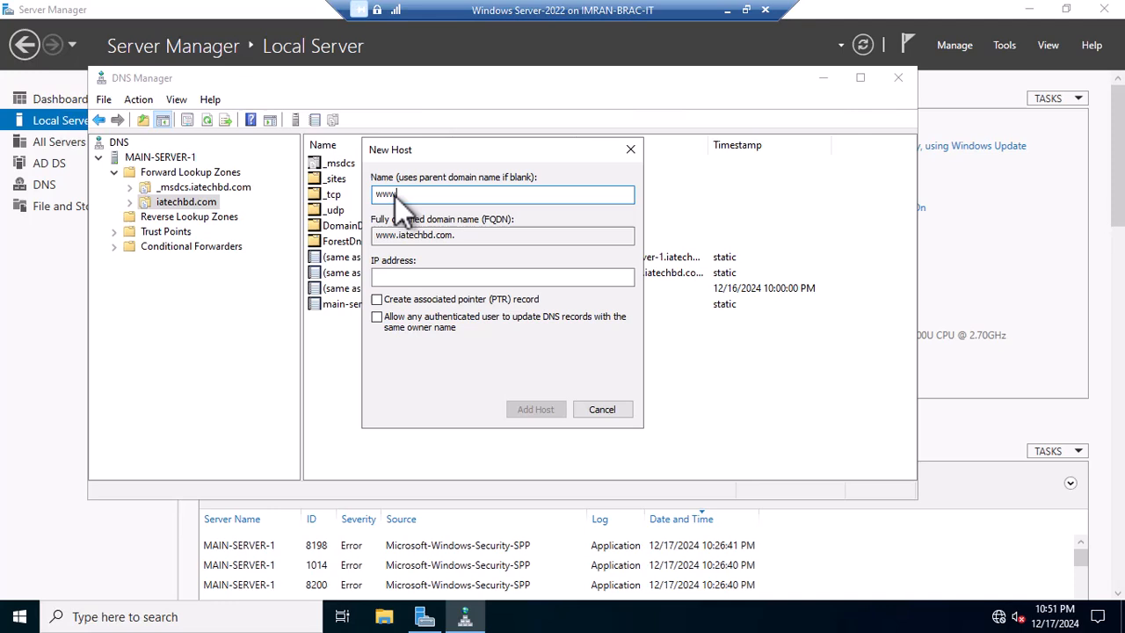
pyautogui.click(472, 239)
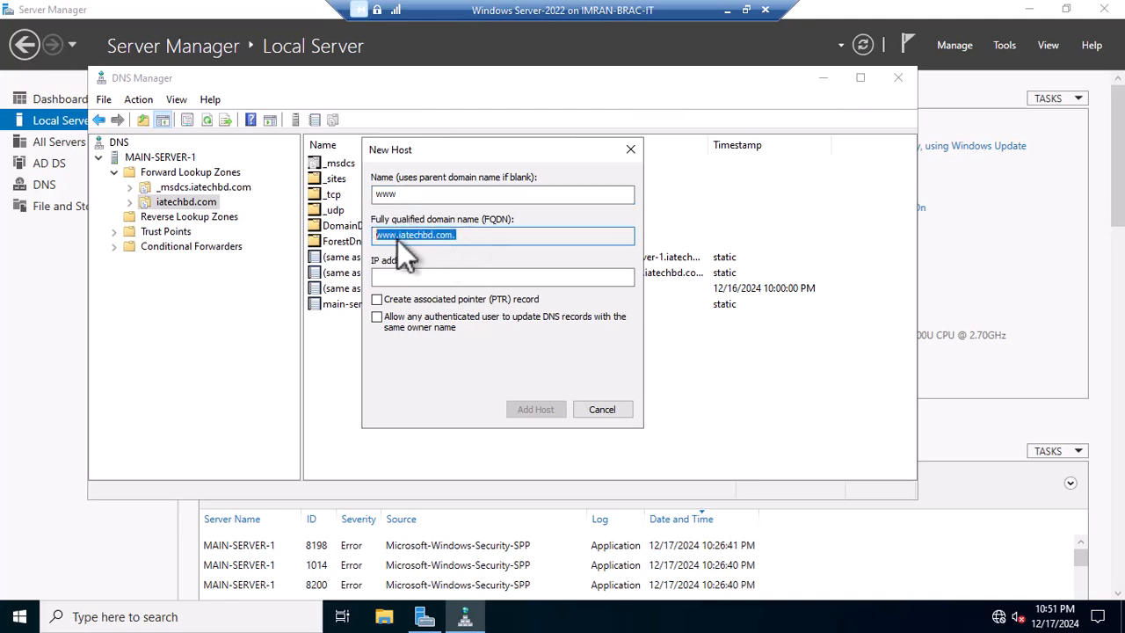
pyautogui.click(448, 278)
pyautogui.write('192.168.0.1')
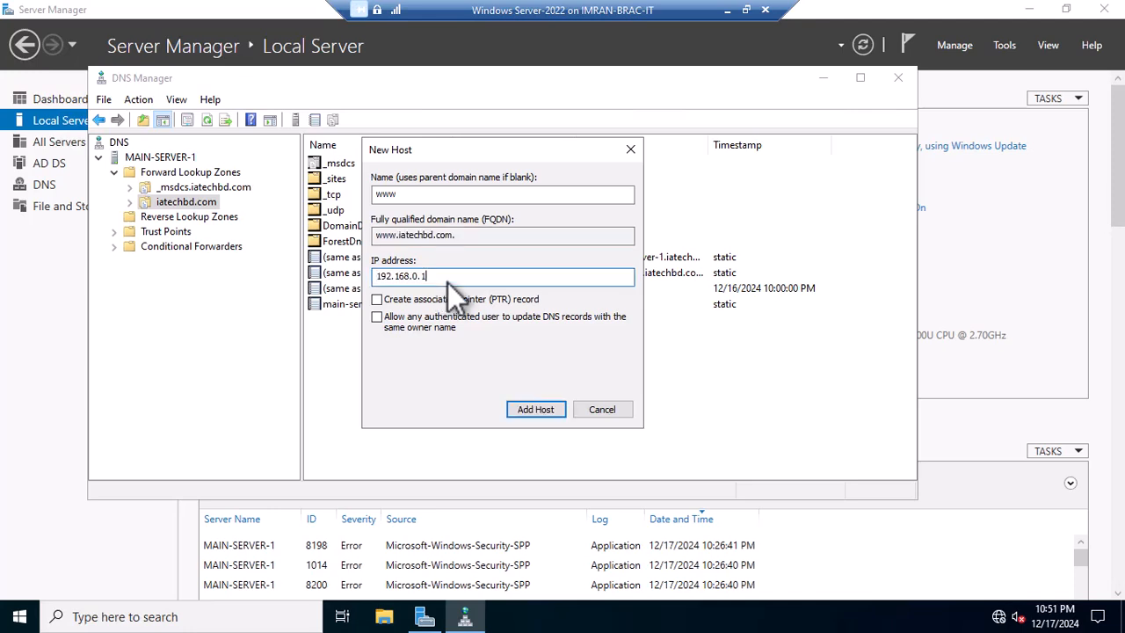
# Review the new www host's FQDN and IP address, add the record to the zone, and close the New Host dialog.
pyautogui.moveTo(456, 284); pyautogui.dragTo(379, 268)
pyautogui.click(448, 277)
pyautogui.click(453, 236)
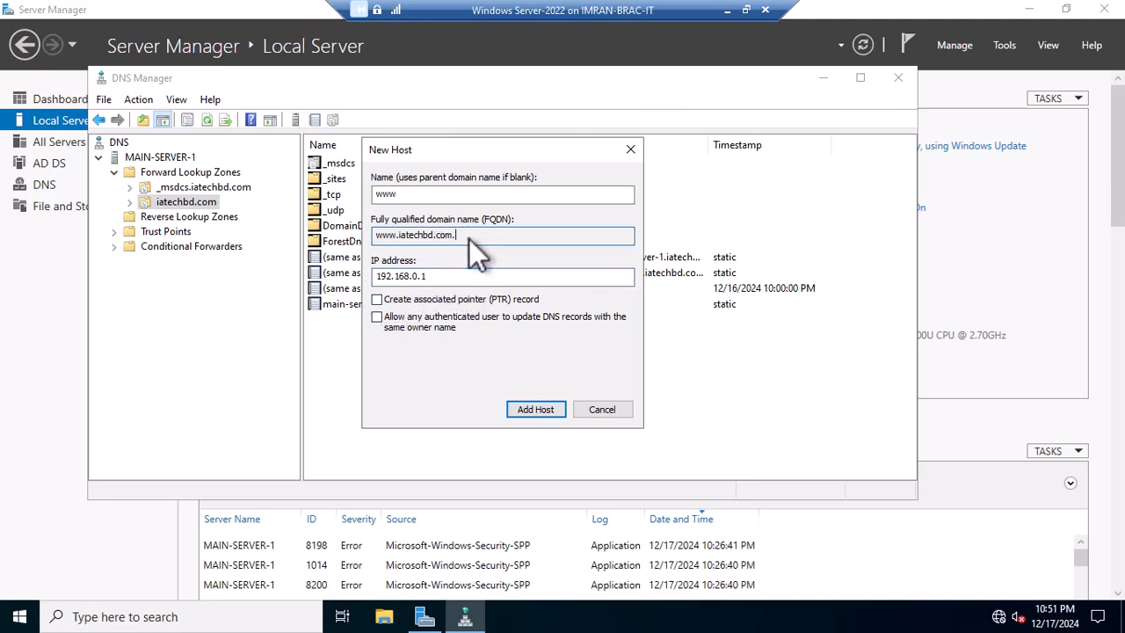
pyautogui.click(443, 234)
pyautogui.doubleClick(443, 233)
pyautogui.moveTo(439, 277); pyautogui.dragTo(385, 274)
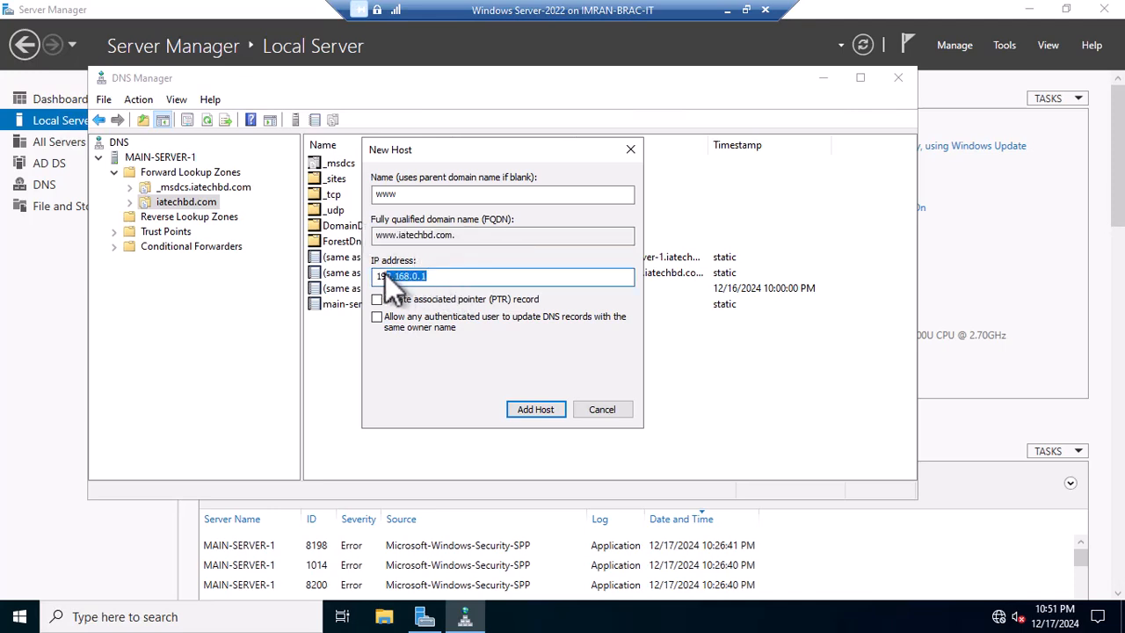
pyautogui.doubleClick(402, 278)
pyautogui.click(452, 278)
pyautogui.doubleClick(403, 279)
pyautogui.click(452, 278)
pyautogui.click(534, 411)
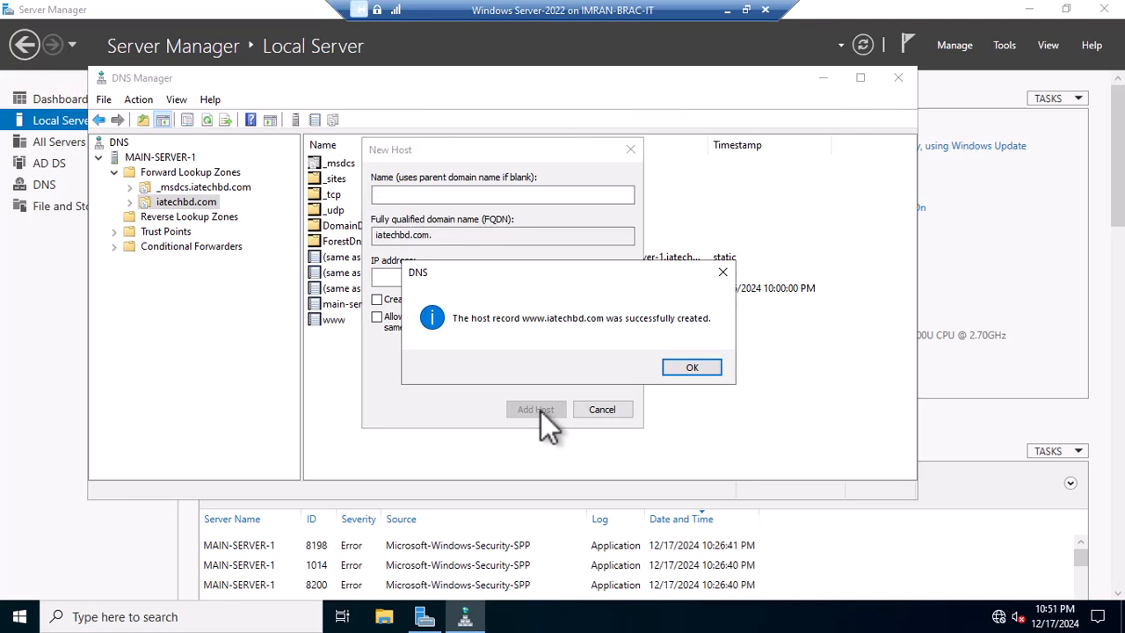
pyautogui.click(703, 370)
pyautogui.click(603, 410)
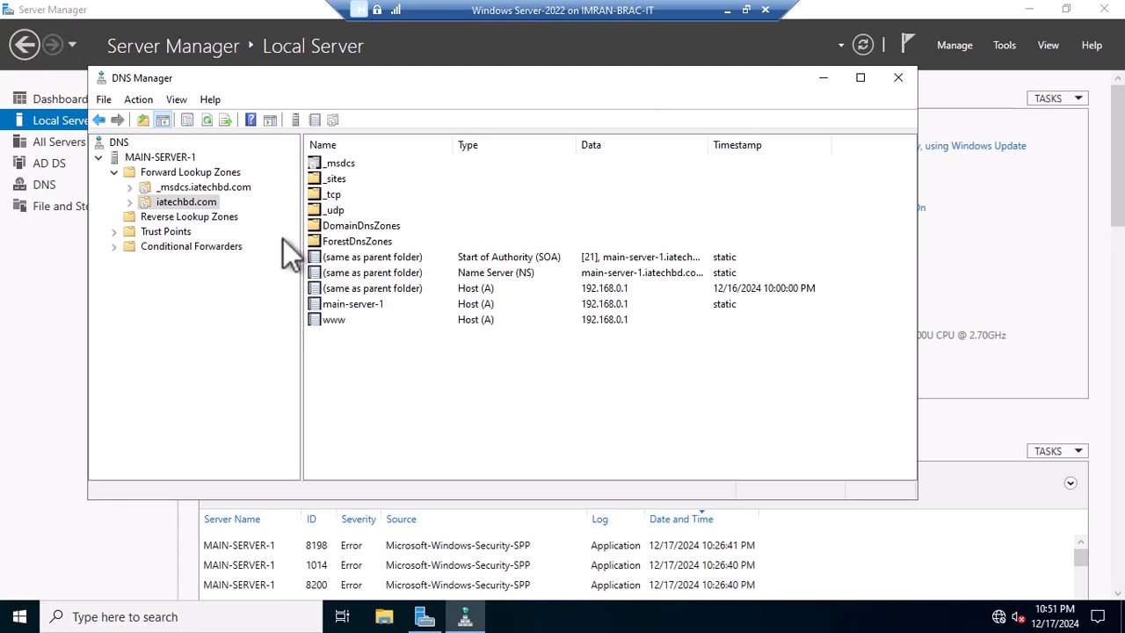
# Start a new reverse lookup zone as a primary zone stored in Active Directory.
pyautogui.click(181, 220)
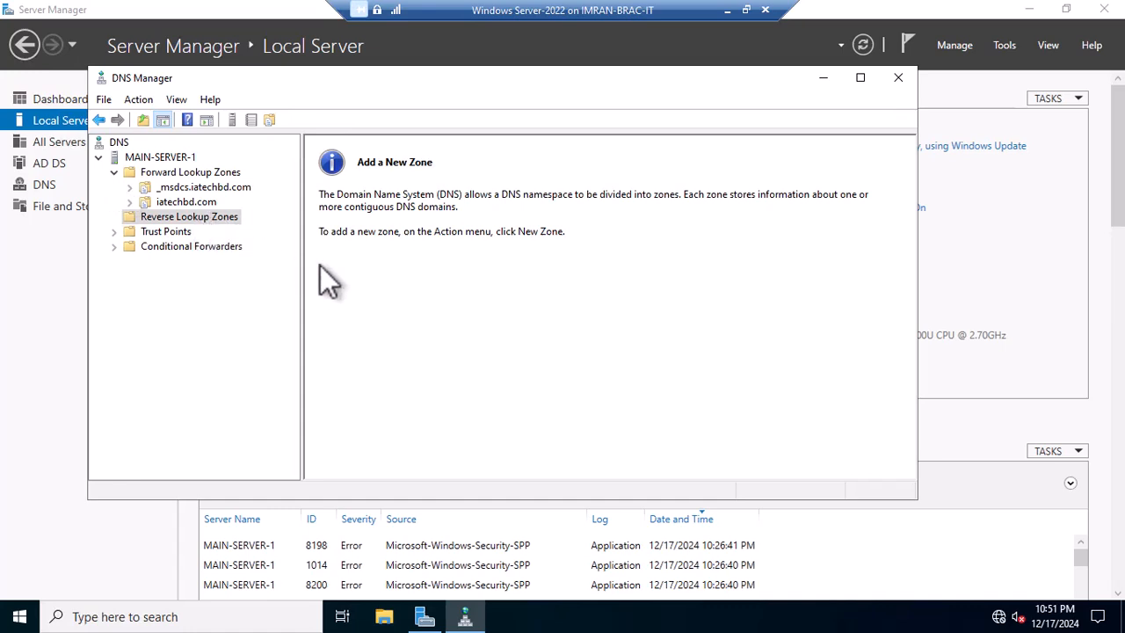
pyautogui.rightClick(224, 216)
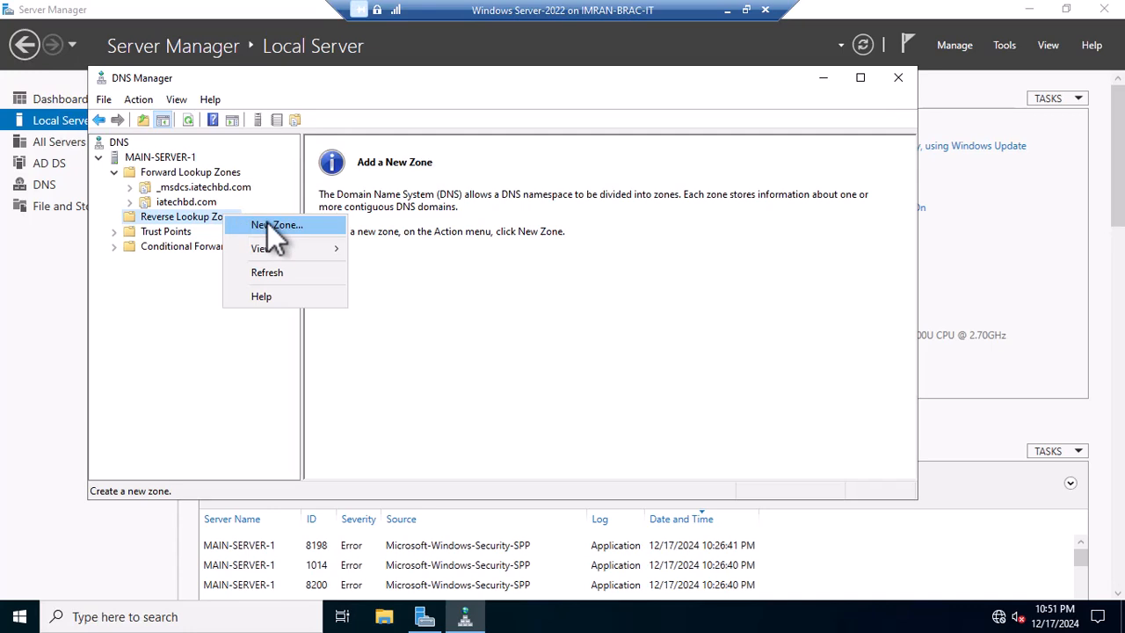
pyautogui.click(299, 229)
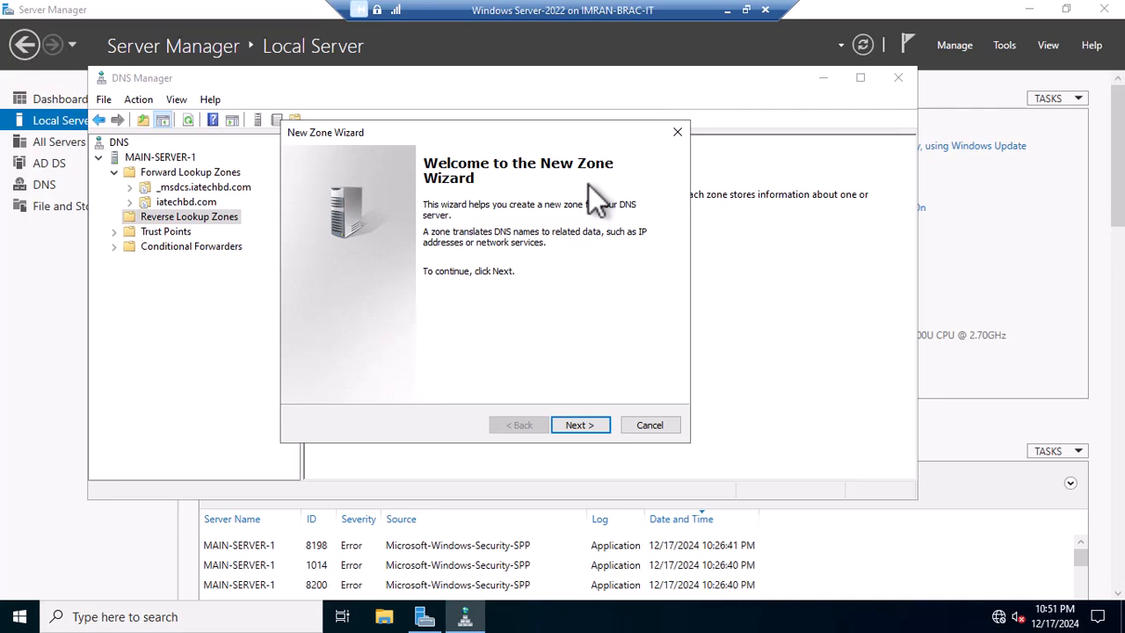
pyautogui.click(582, 426)
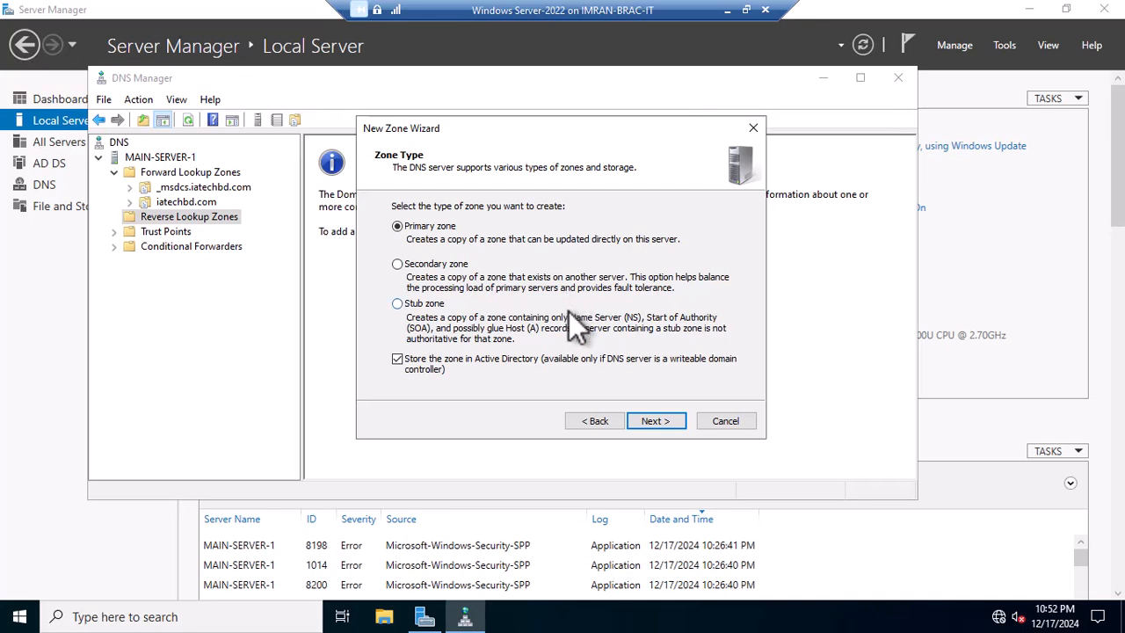
pyautogui.click(664, 423)
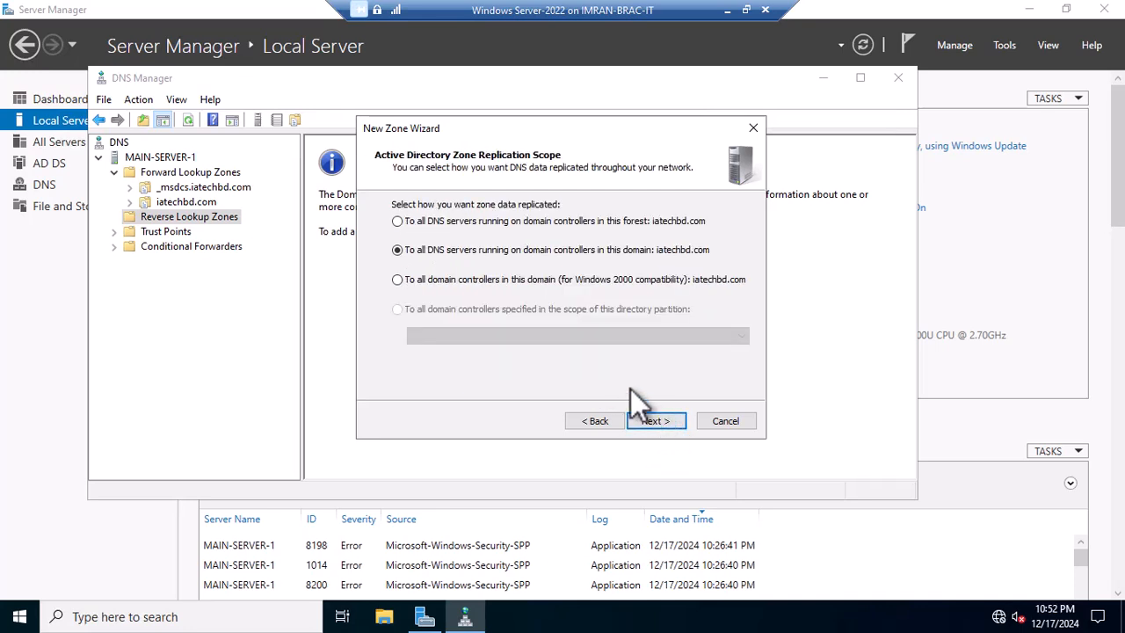
# Keep replication to all DNS servers on domain controllers in this domain and accept the IPv4 reverse lookup zone.
pyautogui.moveTo(612, 135); pyautogui.dragTo(589, 139)
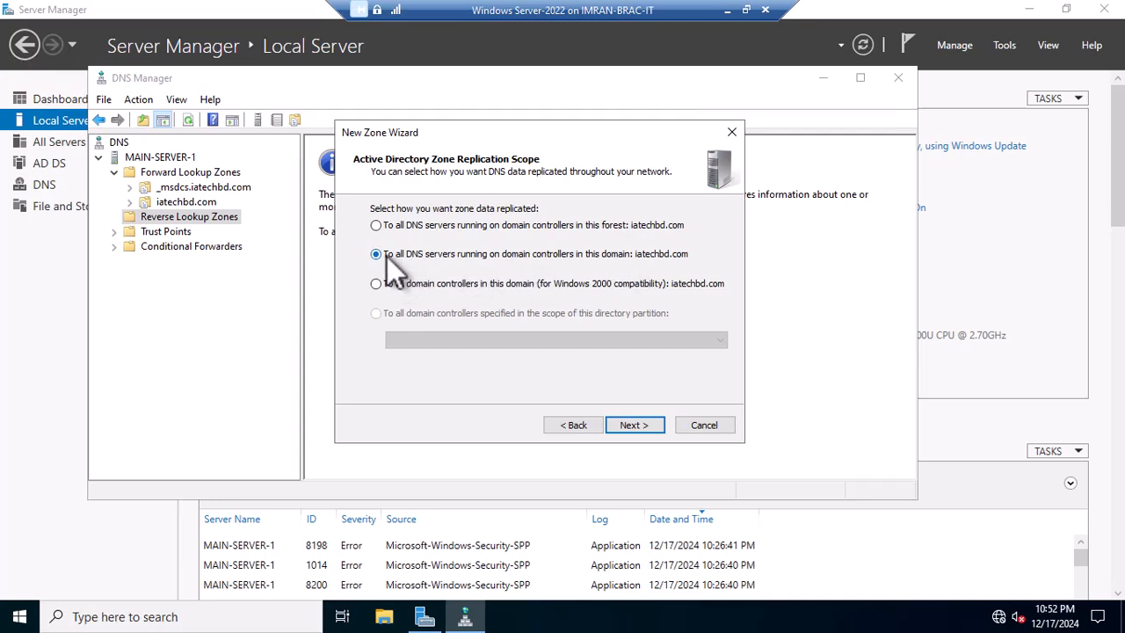
pyautogui.click(638, 424)
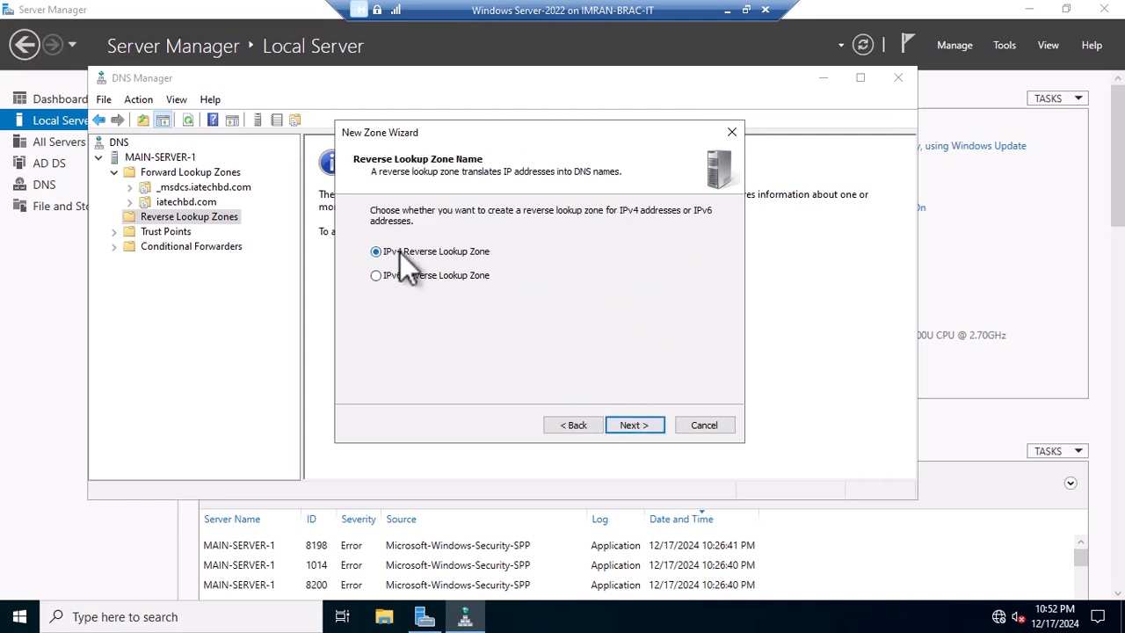
pyautogui.click(640, 425)
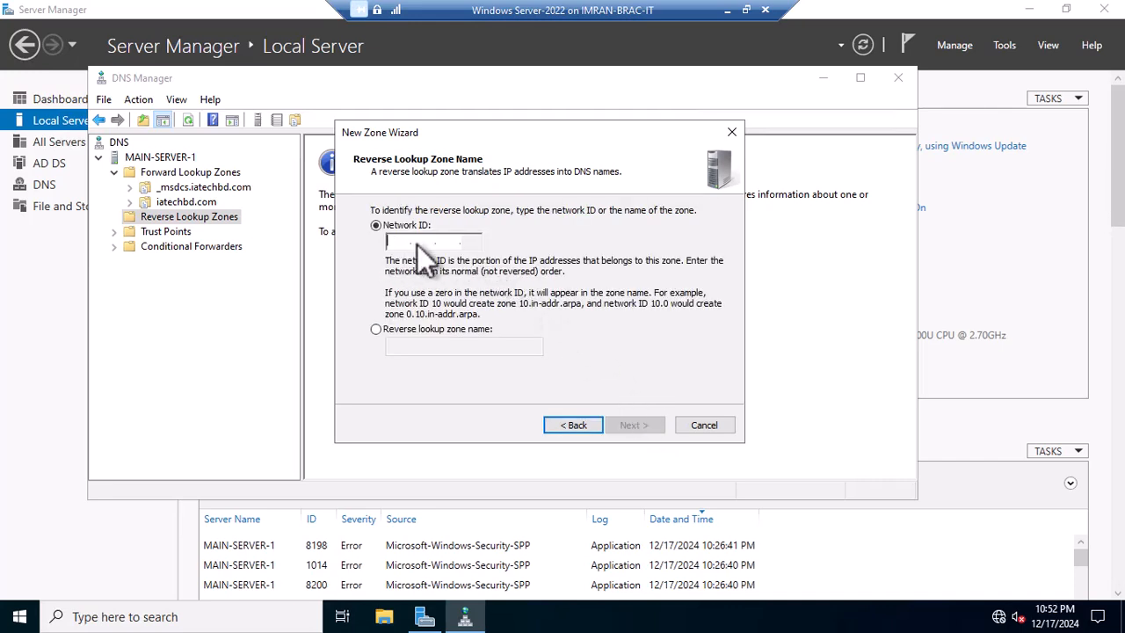
# Enter 192.168 as the first two octets of the reverse lookup zone's network ID.
pyautogui.moveTo(531, 134); pyautogui.dragTo(684, 147)
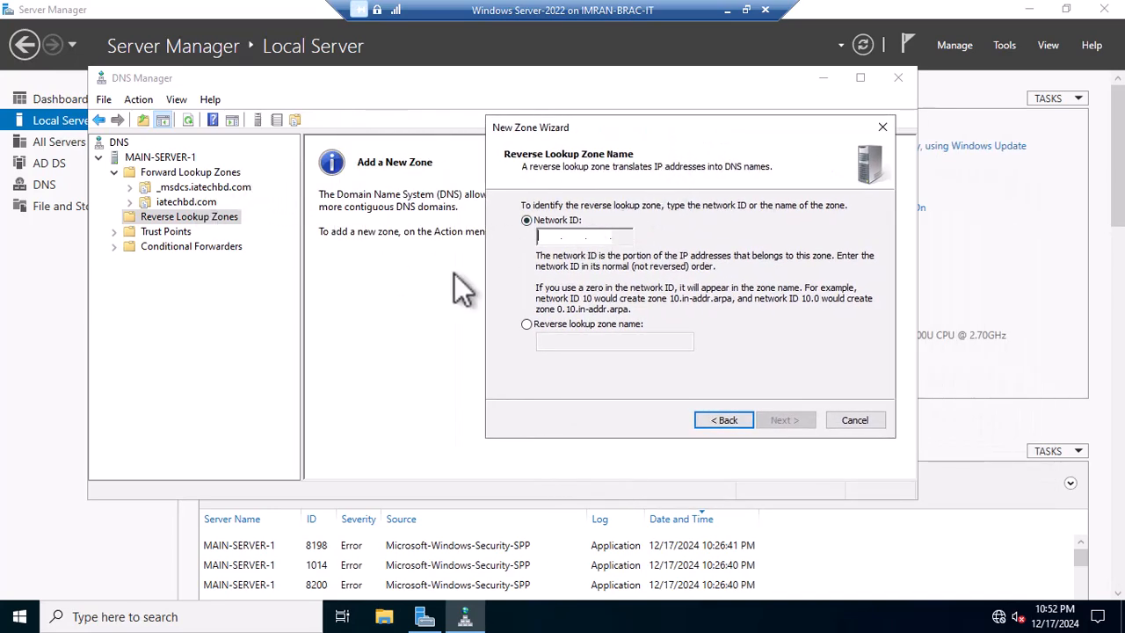
pyautogui.rightClick(547, 240)
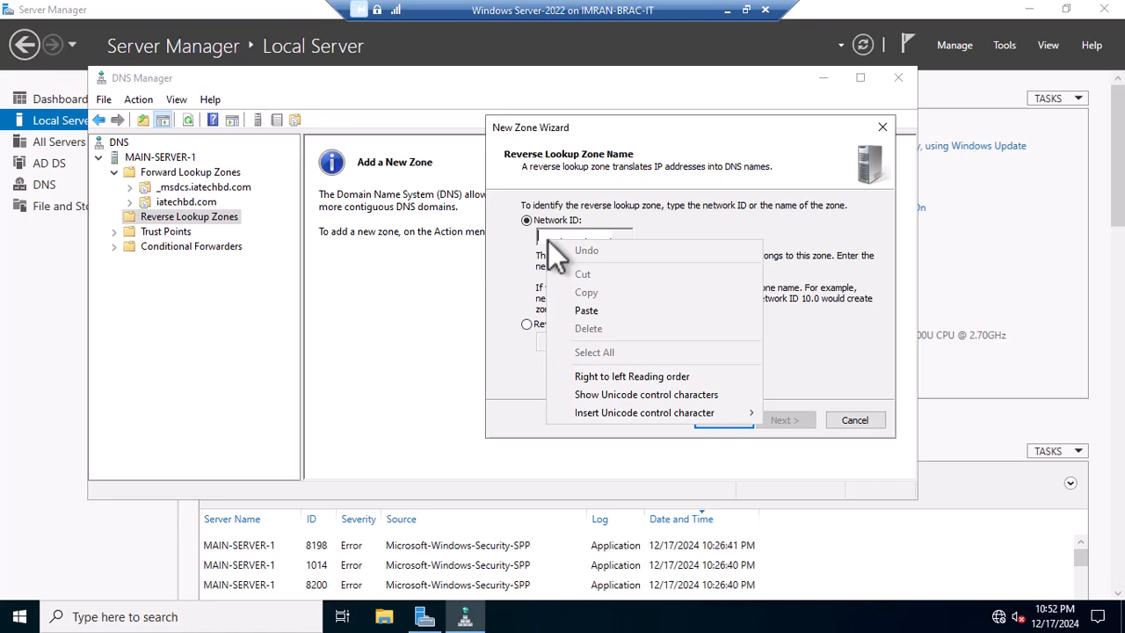
pyautogui.click(599, 309)
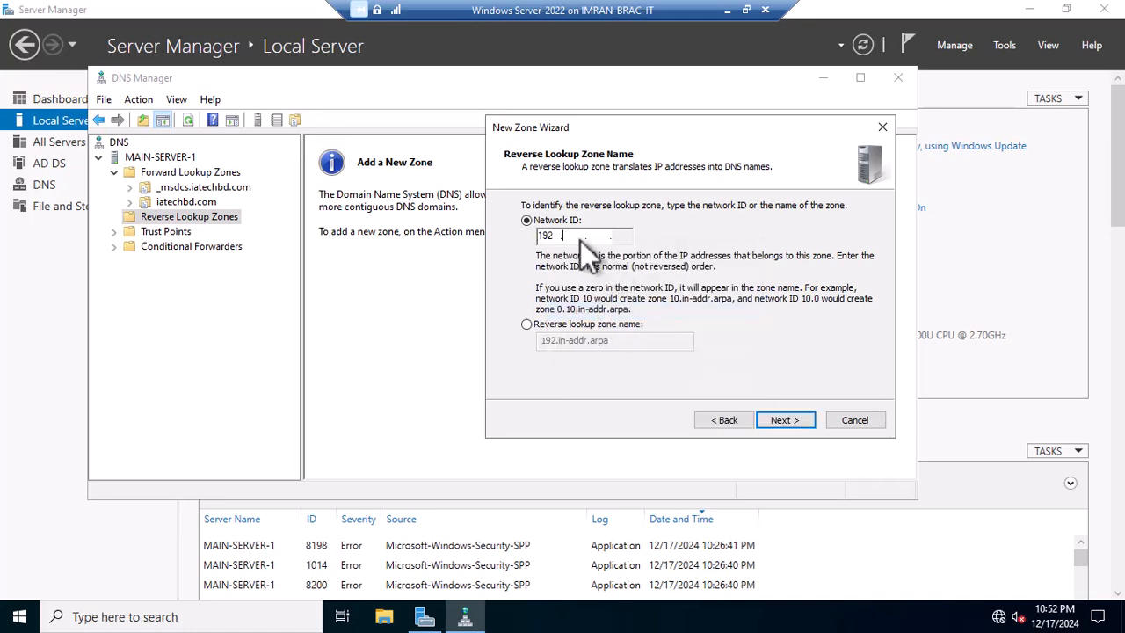
pyautogui.write('168 .')
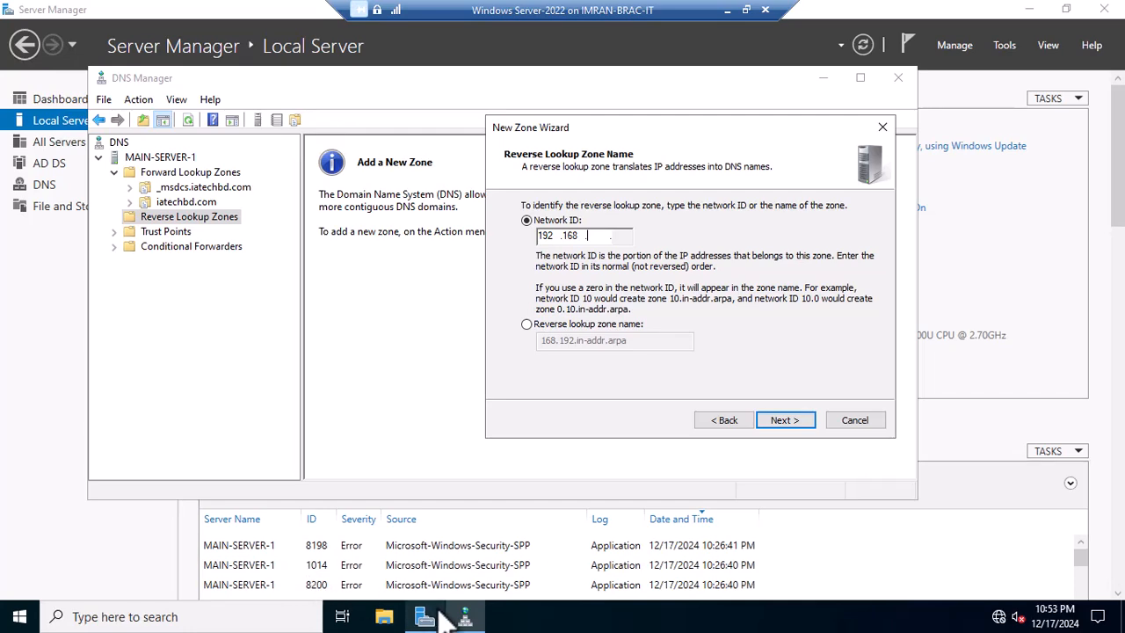
# Open Command Prompt, run ipconfig, and reposition its window to check the server's IPv4 address against the zone wizard.
pyautogui.click(20, 617)
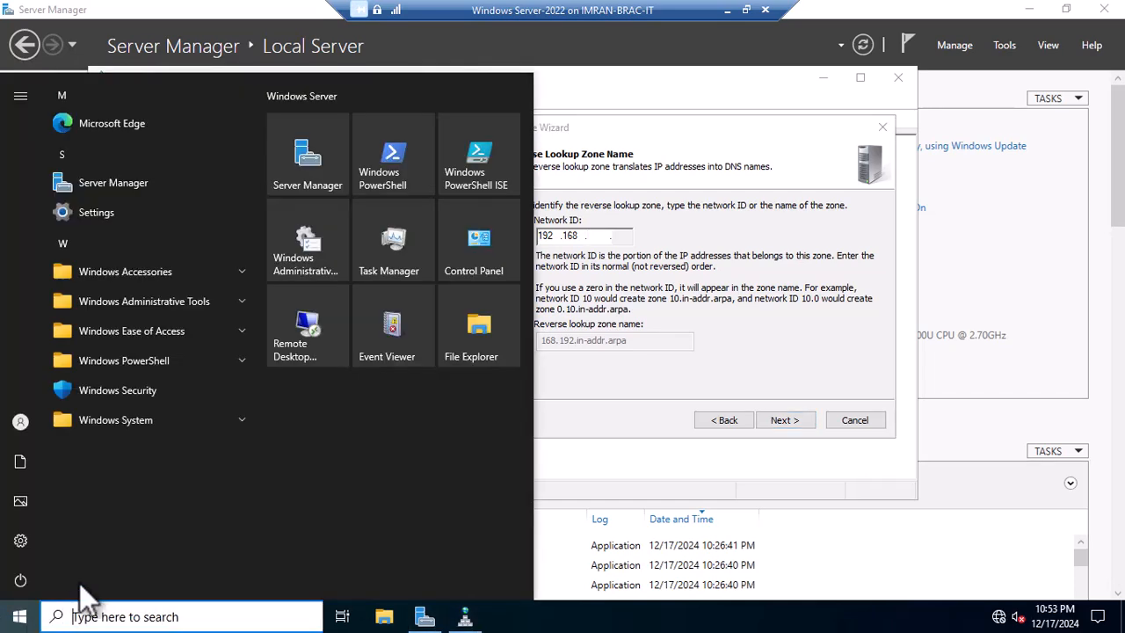
pyautogui.write('cmd')
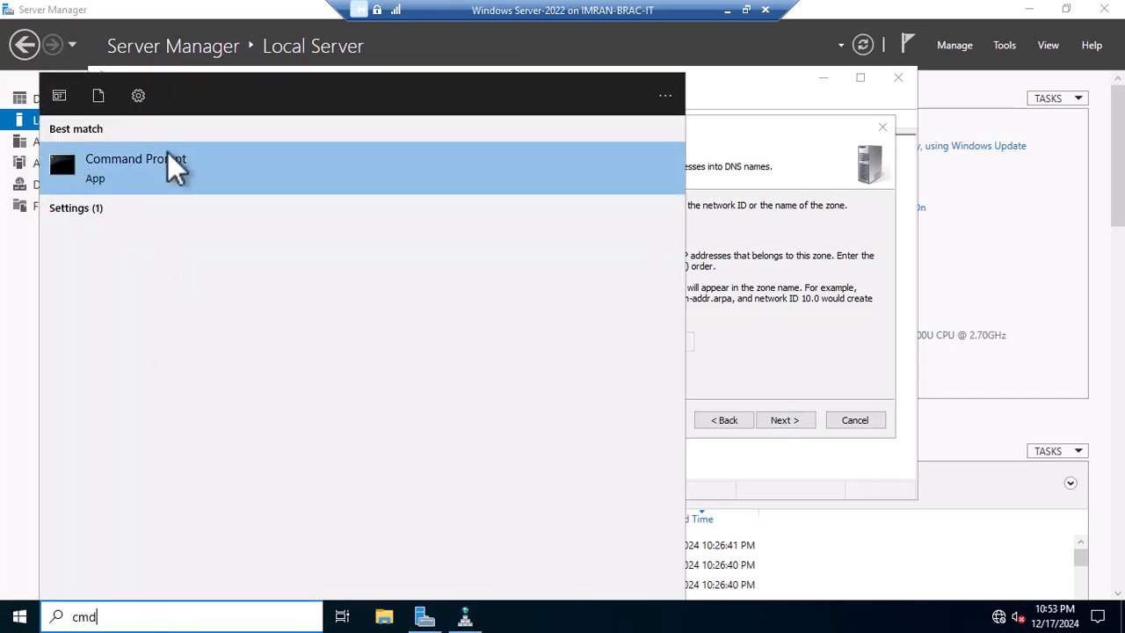
pyautogui.press('Escape')
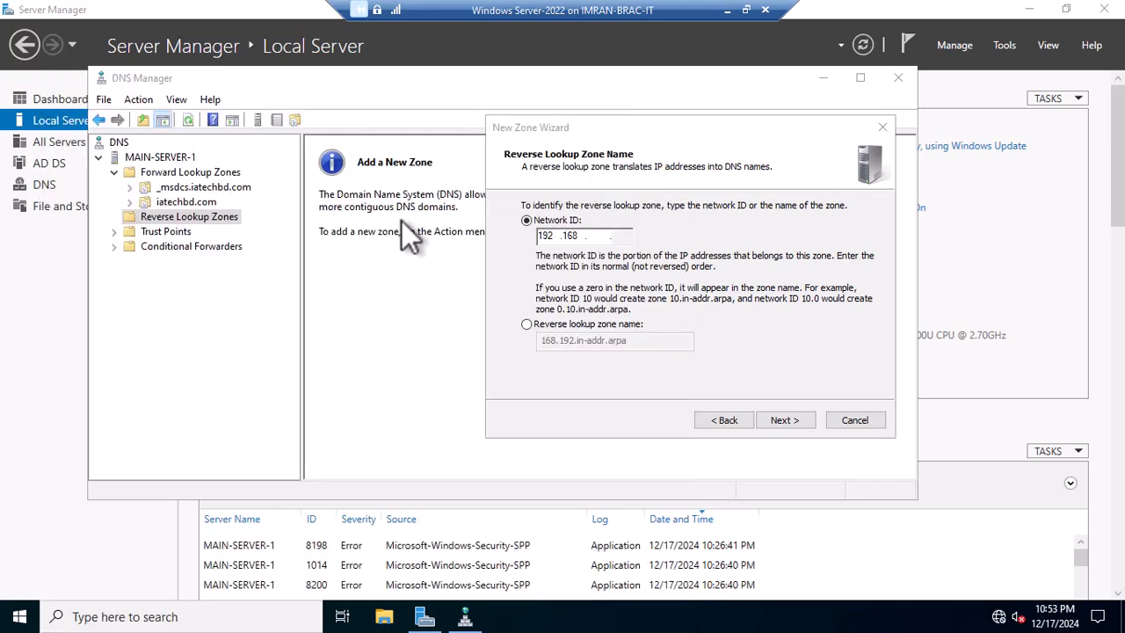
pyautogui.write('ip')
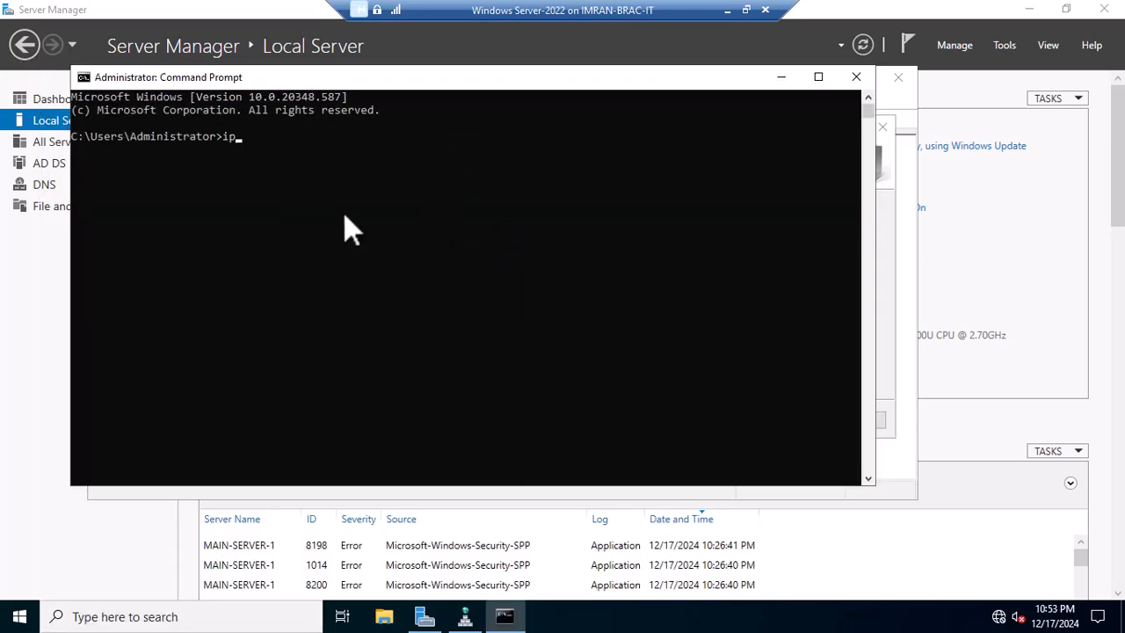
pyautogui.write('config')
pyautogui.press('Return')
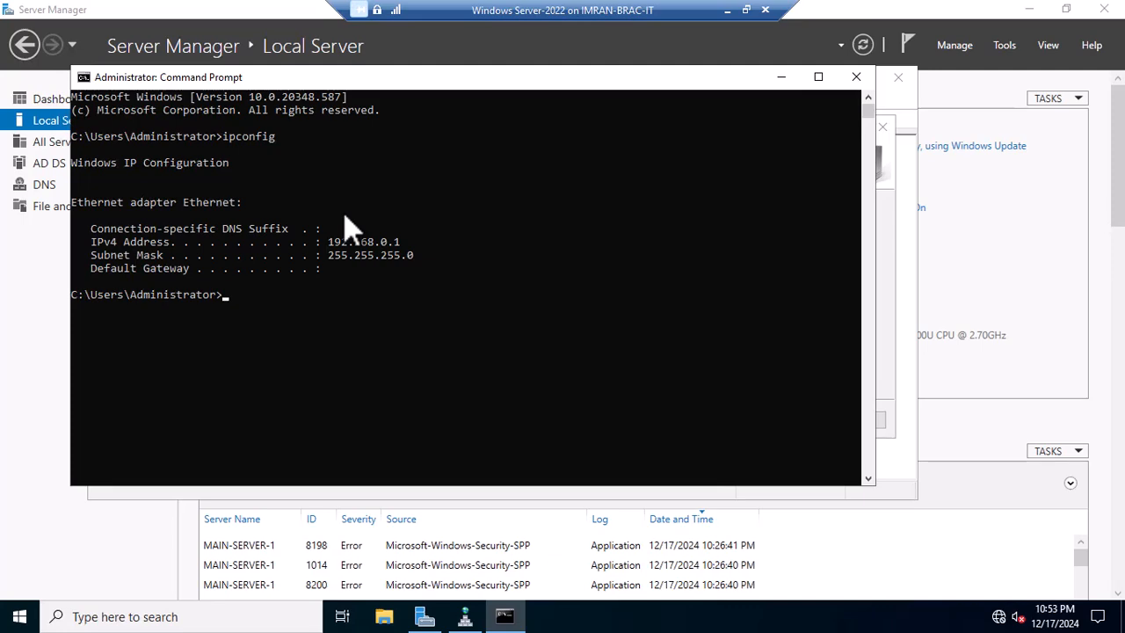
pyautogui.moveTo(620, 88); pyautogui.dragTo(352, 167)
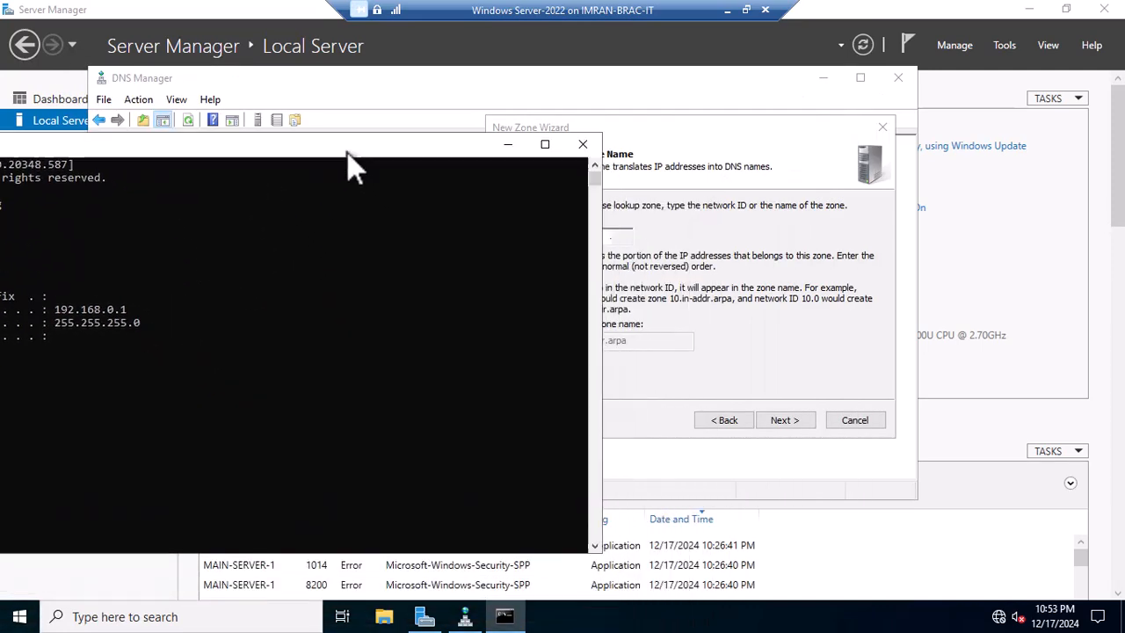
pyautogui.moveTo(437, 170); pyautogui.dragTo(528, 182)
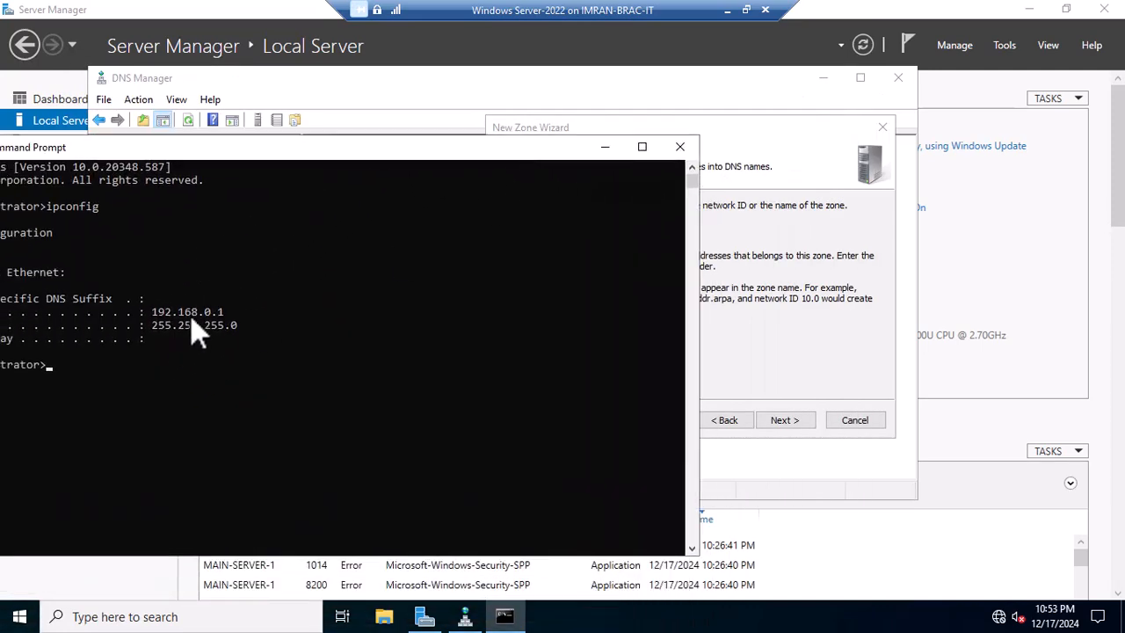
# Enter 0 as the third octet of the reverse lookup zone's network ID.
pyautogui.click(752, 263)
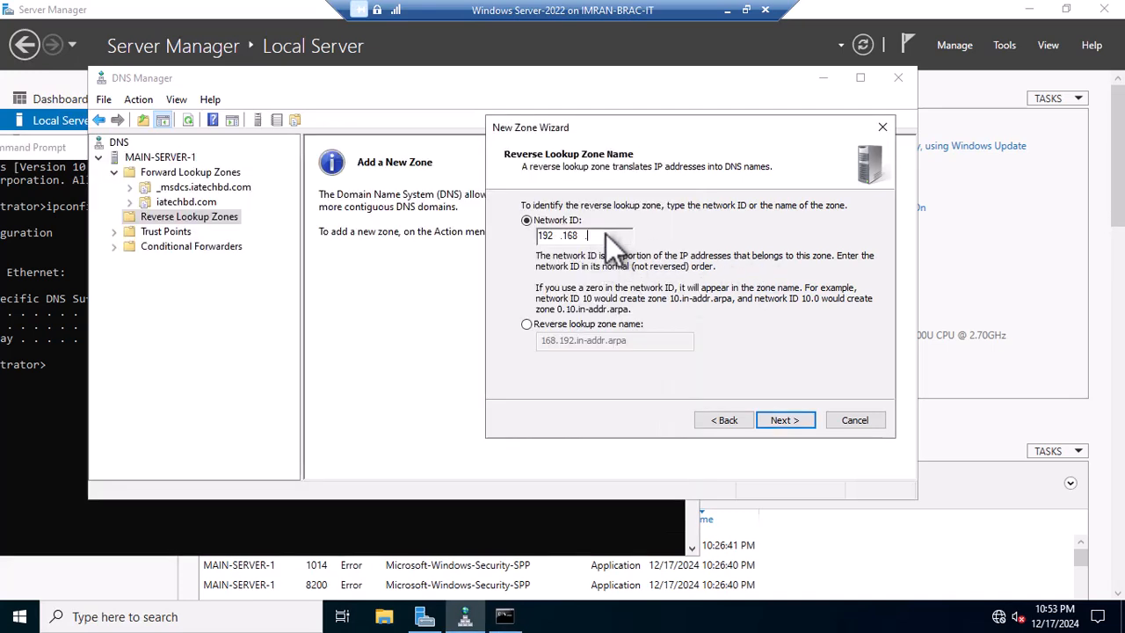
pyautogui.write('0 .')
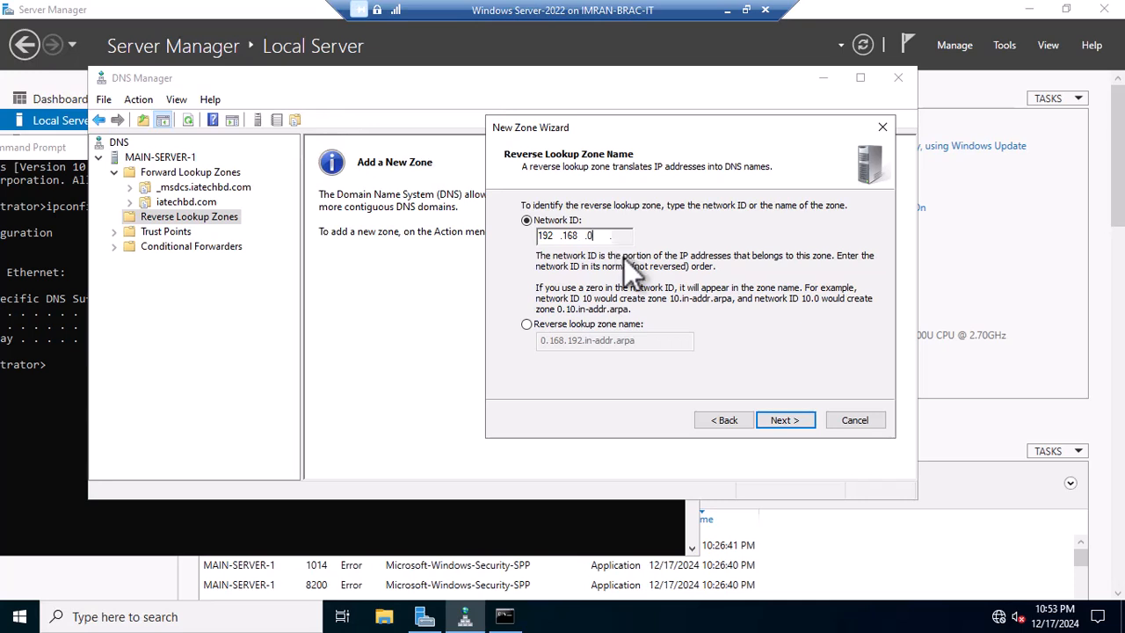
pyautogui.click(622, 235)
pyautogui.click(552, 238)
pyautogui.click(610, 238)
# Examine the octets of the server's IPv4 address in the Command Prompt output, then minimize that window.
pyautogui.click(391, 532)
pyautogui.moveTo(428, 148); pyautogui.dragTo(514, 144)
pyautogui.moveTo(241, 307)
pyautogui.mouseDown()
pyautogui.moveTo(309, 300)
pyautogui.moveTo(241, 307)
pyautogui.mouseUp()
pyautogui.click(300, 308)
pyautogui.click(255, 307)
pyautogui.click(308, 350)
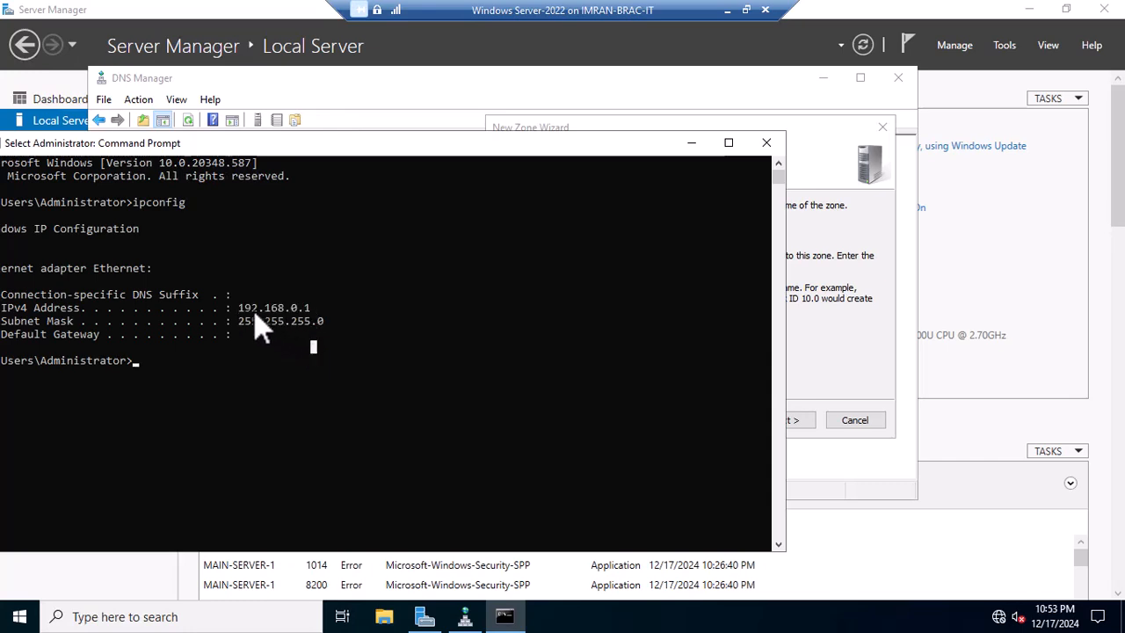
pyautogui.click(254, 308)
pyautogui.click(274, 307)
pyautogui.click(299, 307)
pyautogui.click(320, 308)
pyautogui.moveTo(303, 308); pyautogui.dragTo(227, 308)
pyautogui.click(690, 143)
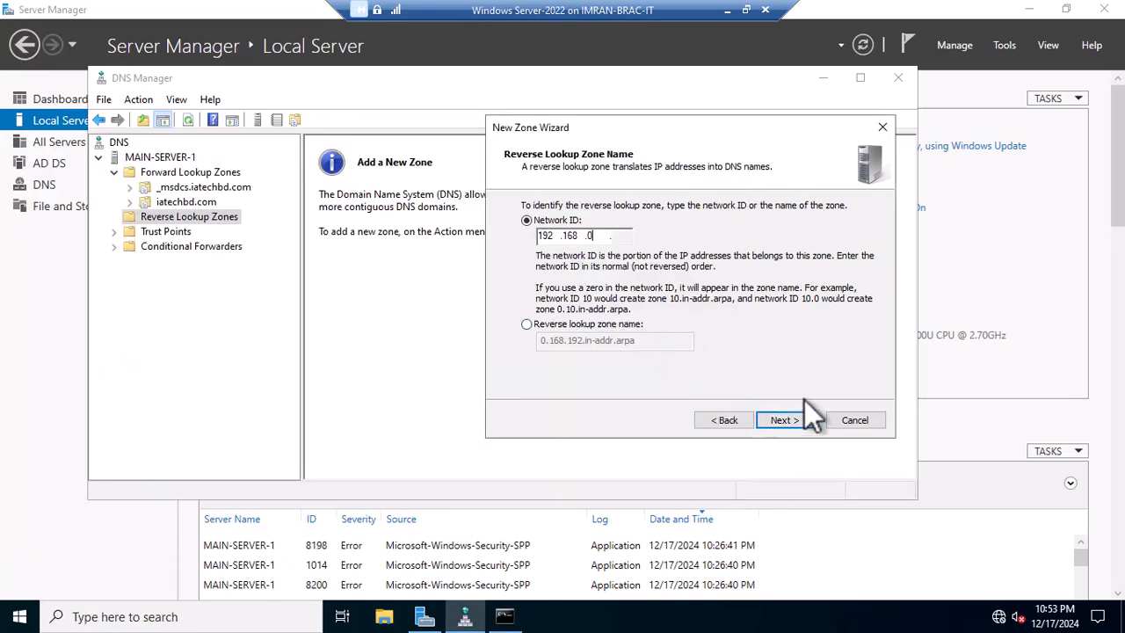
# Accept the network ID, keep only secure dynamic updates allowed, and finish creating the reverse lookup zone.
pyautogui.click(783, 420)
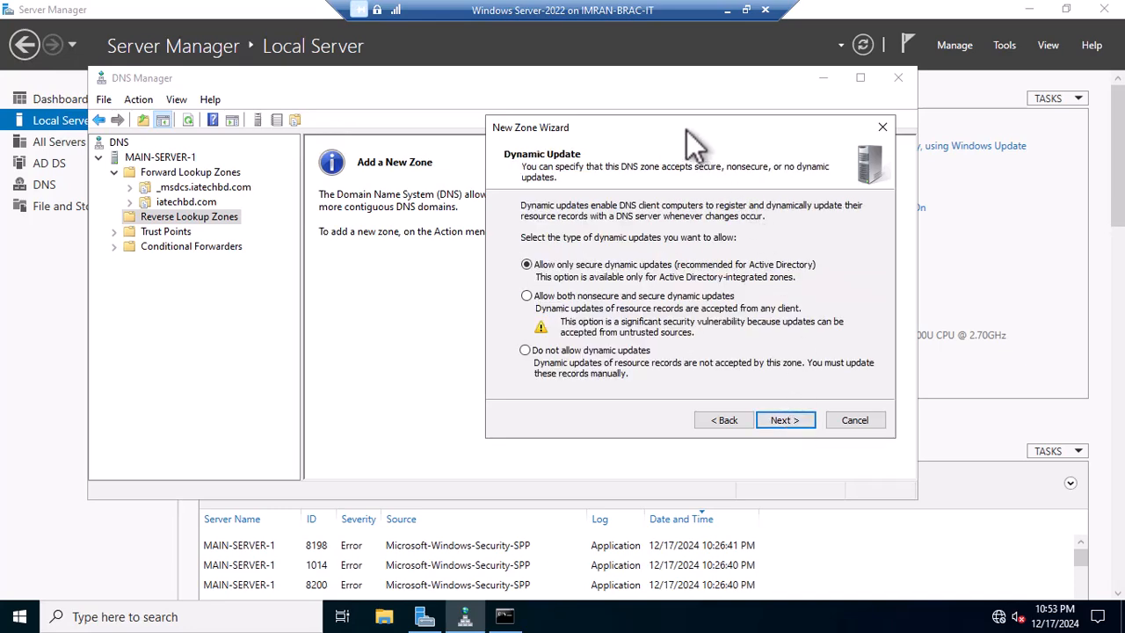
pyautogui.moveTo(686, 128); pyautogui.dragTo(584, 115)
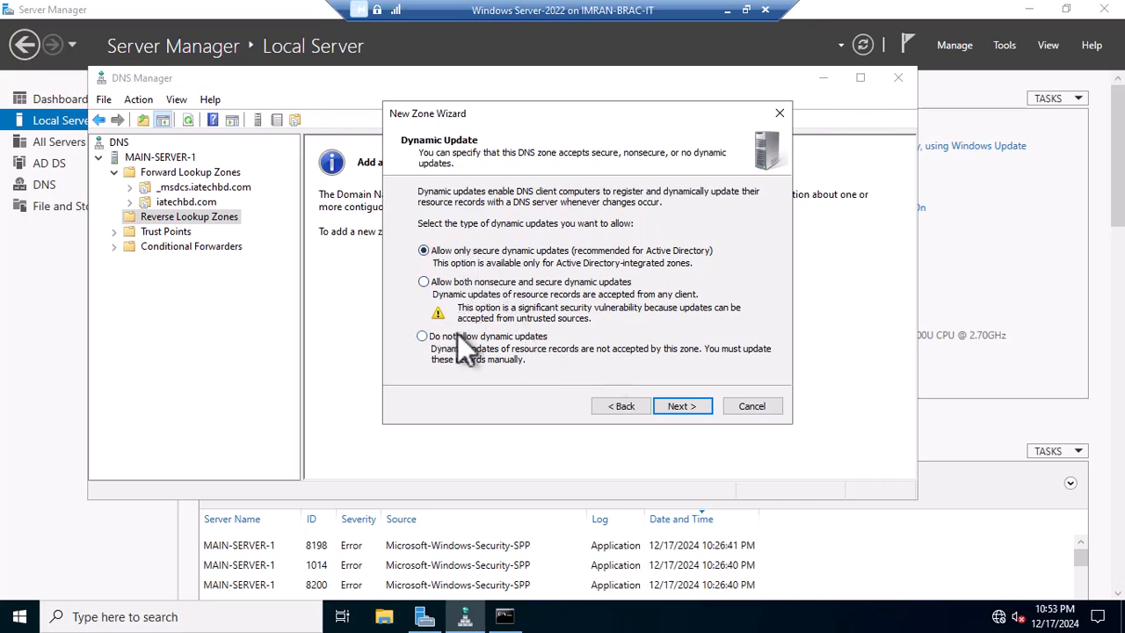
pyautogui.click(693, 406)
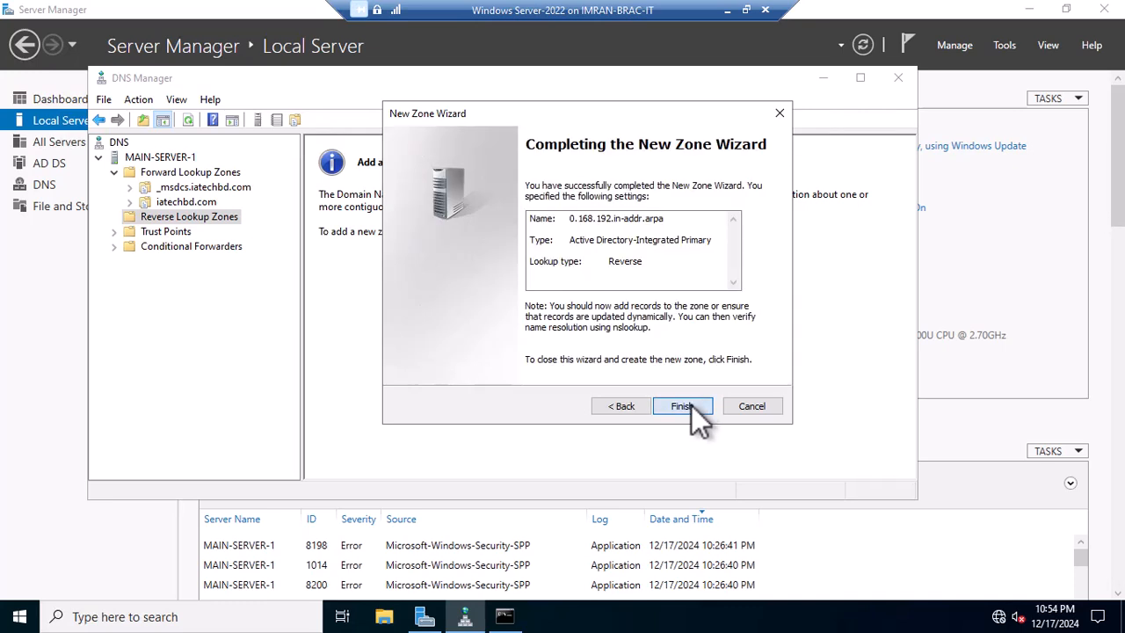
pyautogui.click(691, 404)
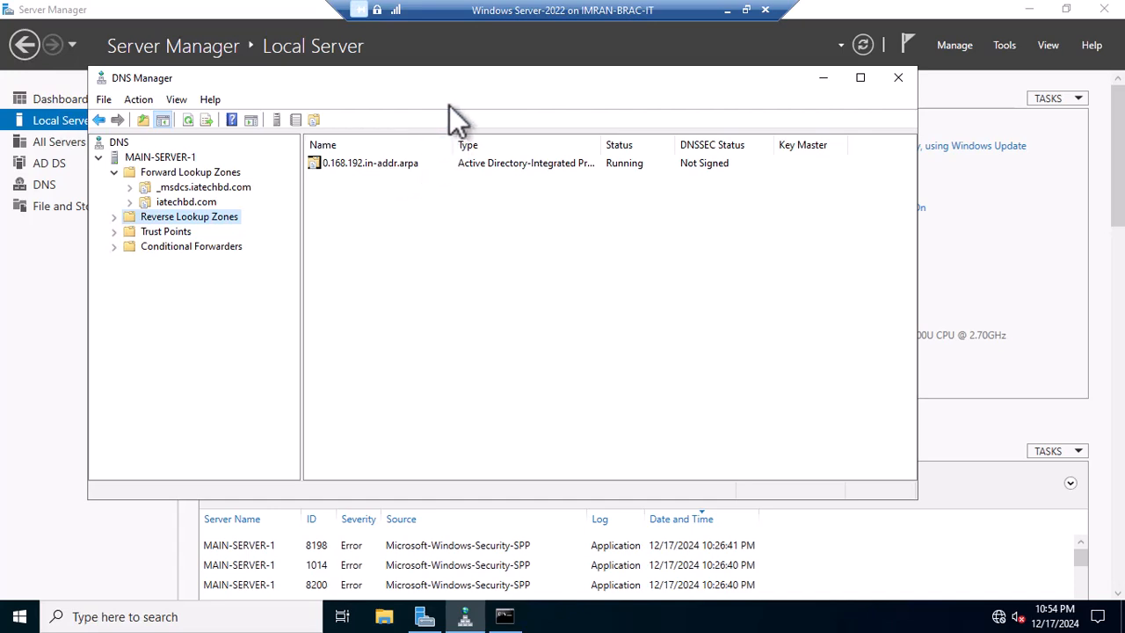
# Open the 0.168.192.in-addr.arpa reverse zone and compare its records with those in the iatechbd.com forward zone.
pyautogui.click(117, 218)
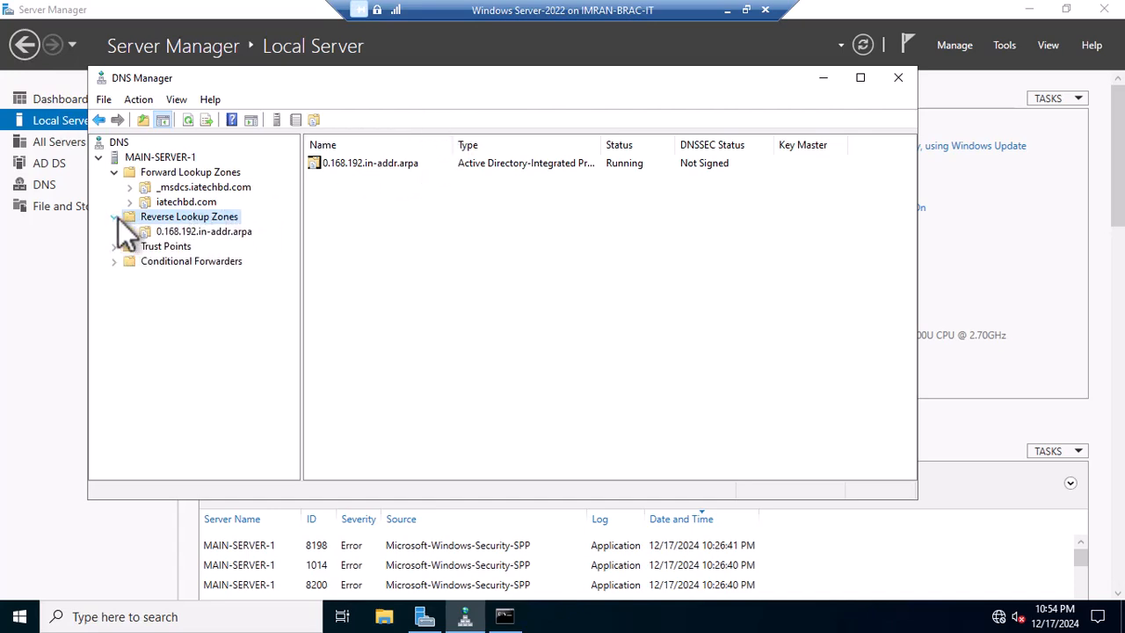
pyautogui.click(220, 236)
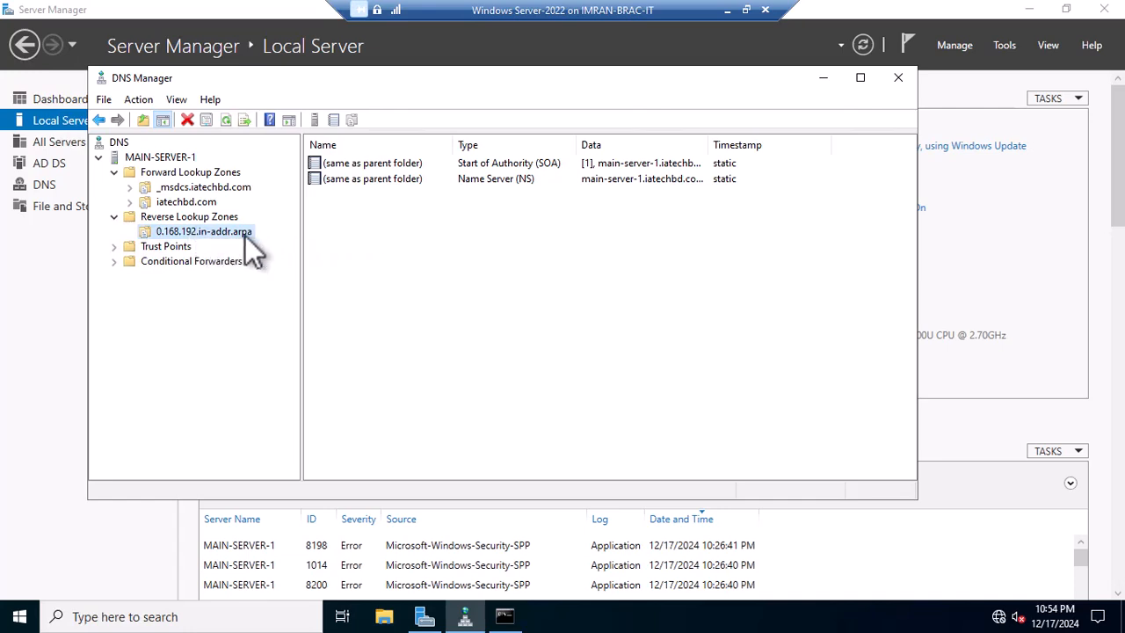
pyautogui.click(360, 221)
pyautogui.rightClick(360, 221)
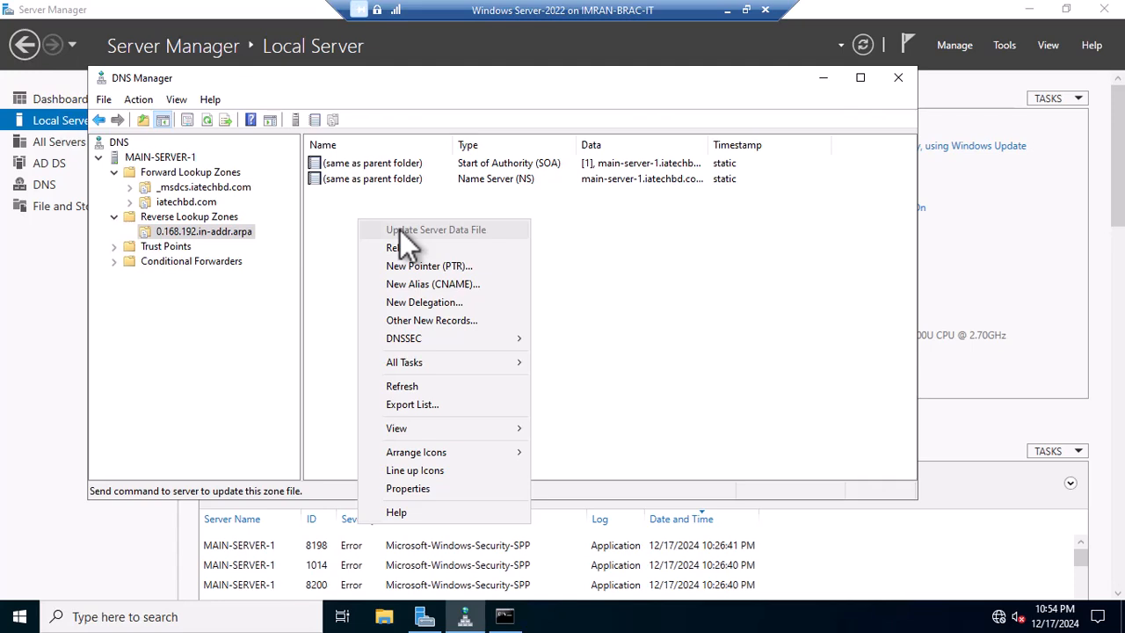
pyautogui.click(346, 249)
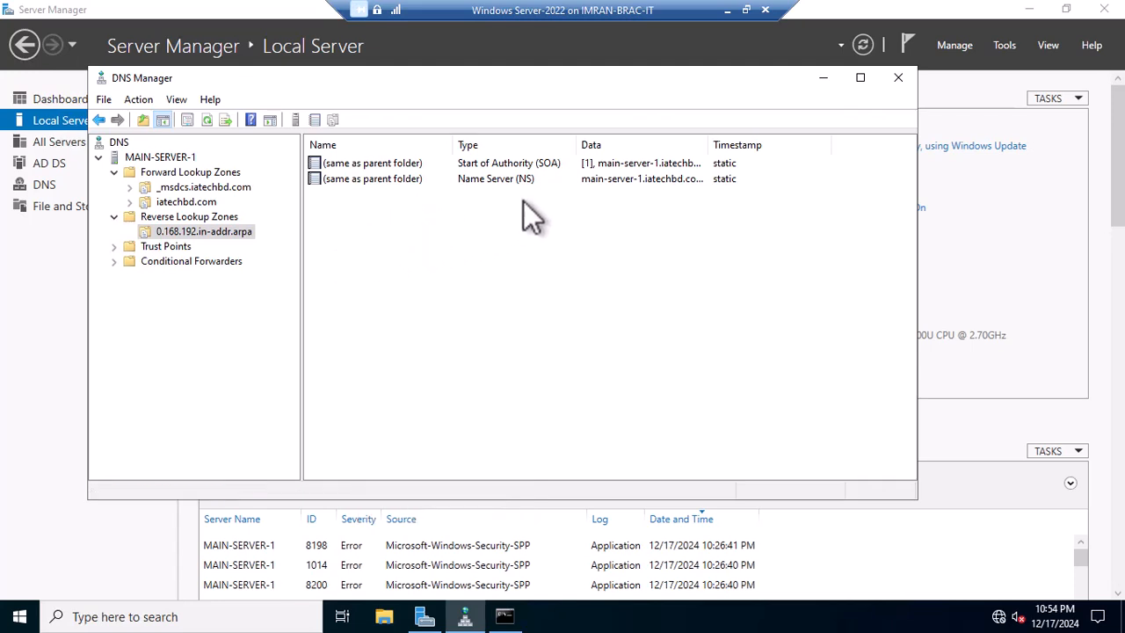
pyautogui.click(208, 204)
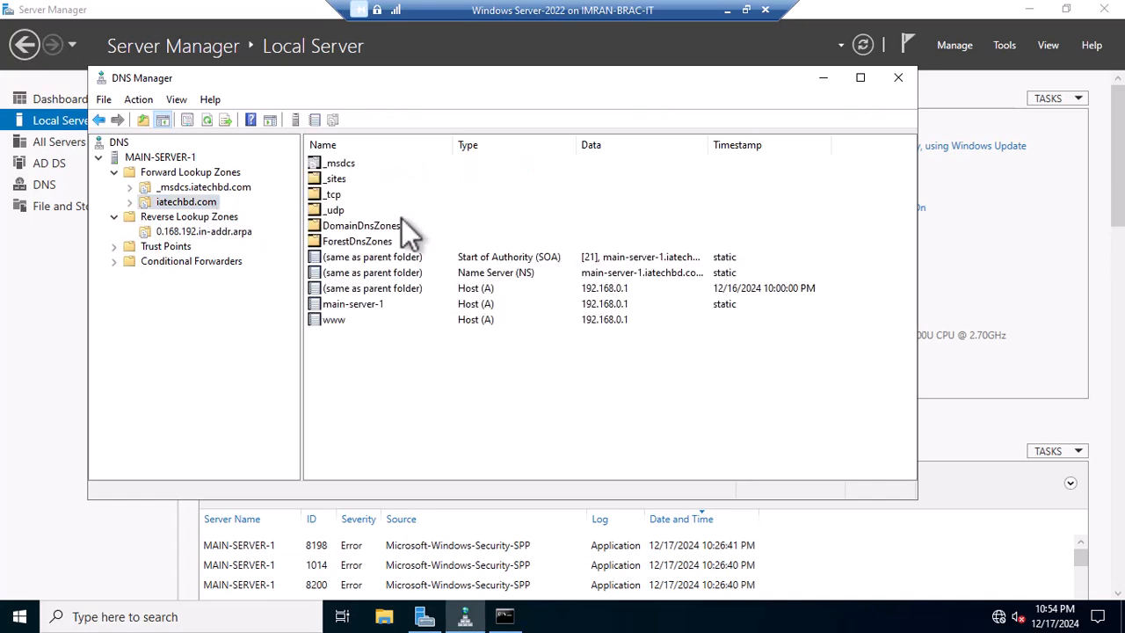
pyautogui.click(225, 232)
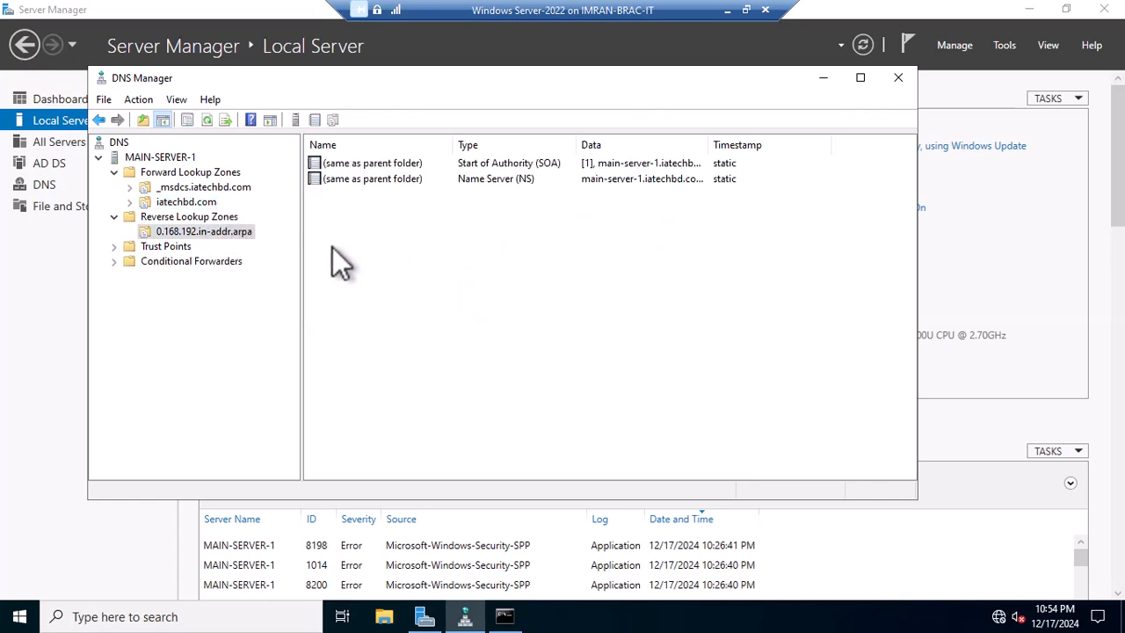
# Start a new pointer (PTR) record in the 0.168.192.in-addr.arpa zone and open the browser for its host name.
pyautogui.rightClick(370, 225)
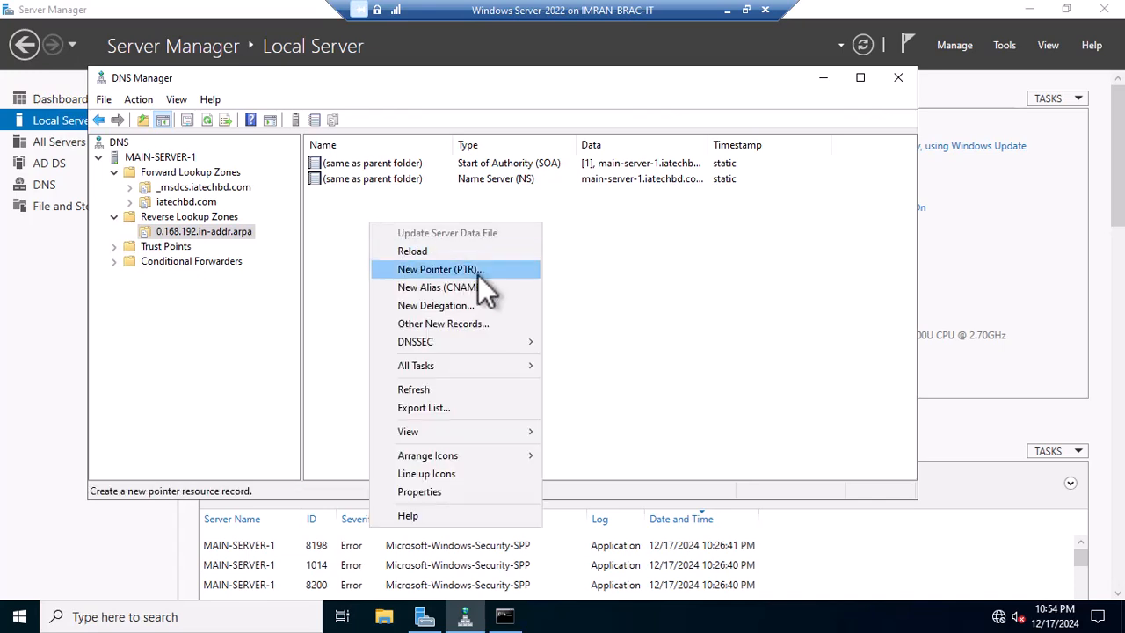
pyautogui.click(454, 271)
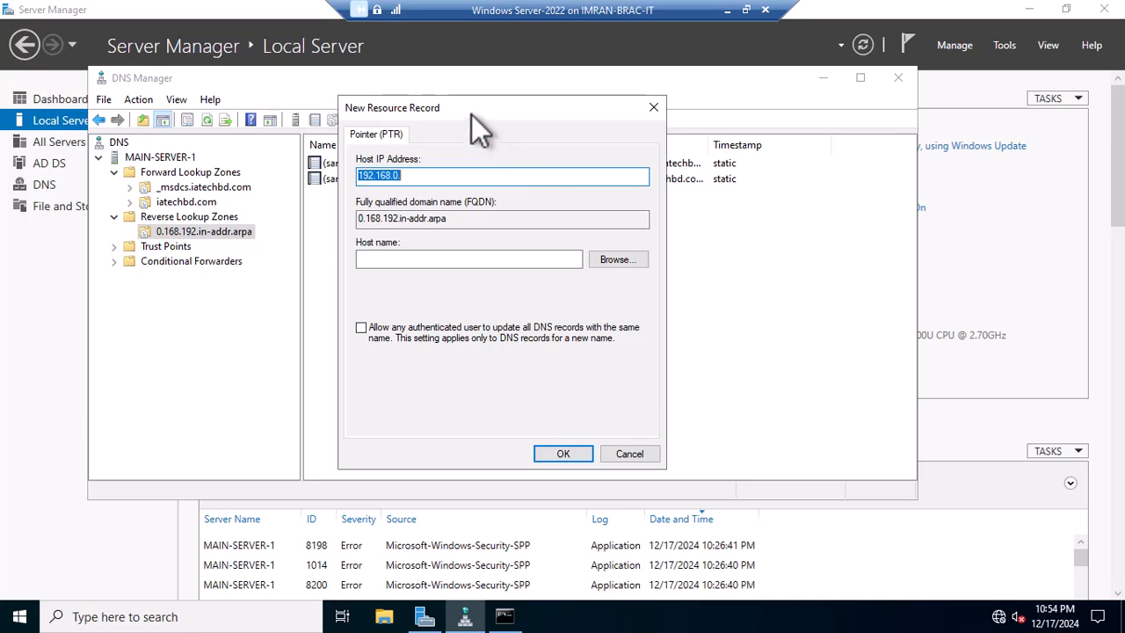
pyautogui.moveTo(471, 115); pyautogui.dragTo(540, 130)
pyautogui.click(493, 276)
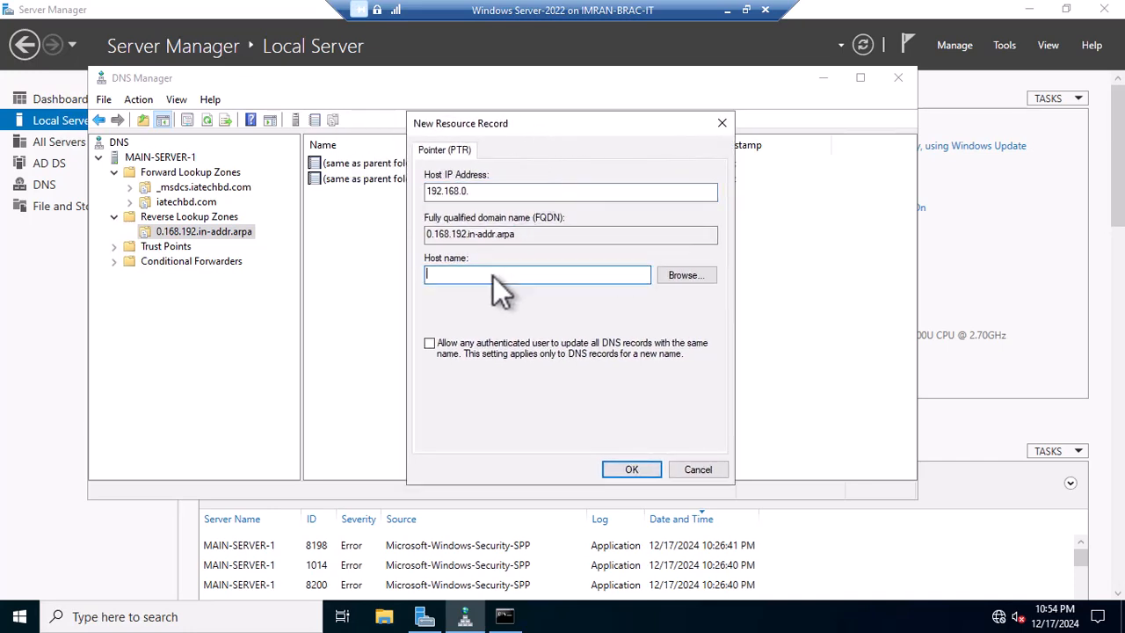
pyautogui.click(693, 279)
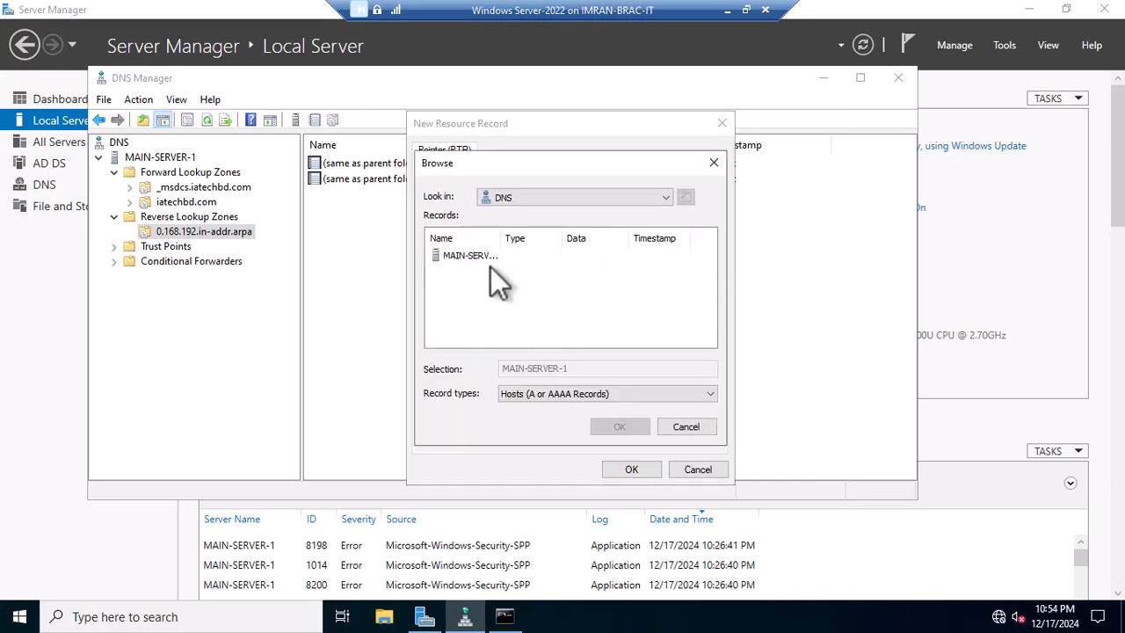
# Browse through MAIN-SERVER-1 and its Forward Lookup Zones into the iatechbd.com zone.
pyautogui.moveTo(503, 237); pyautogui.dragTo(567, 239)
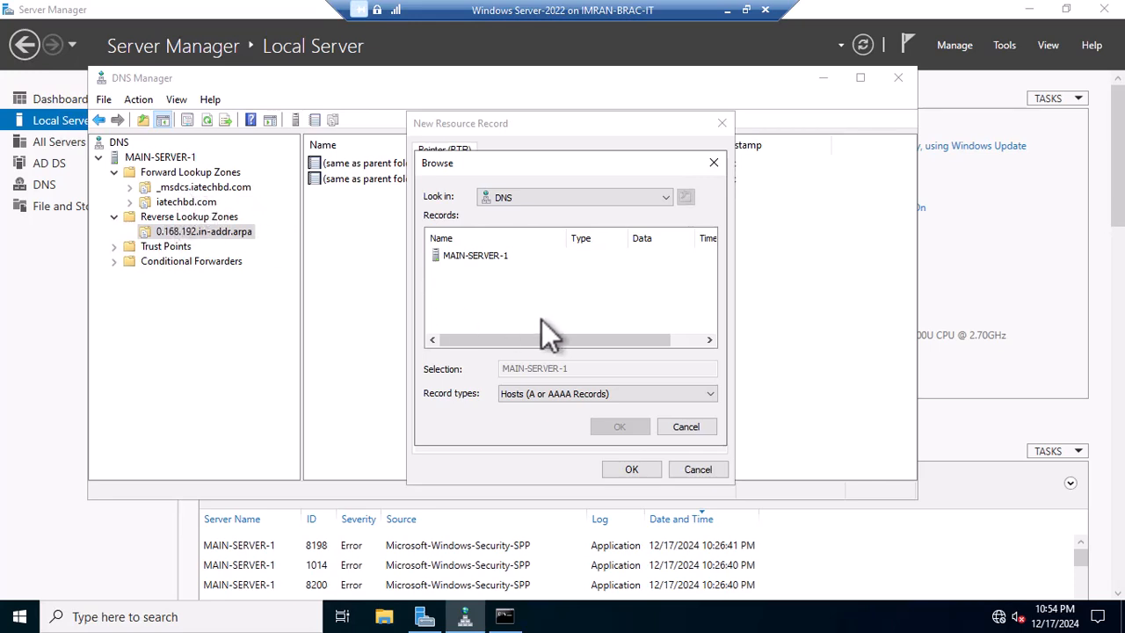
pyautogui.doubleClick(481, 256)
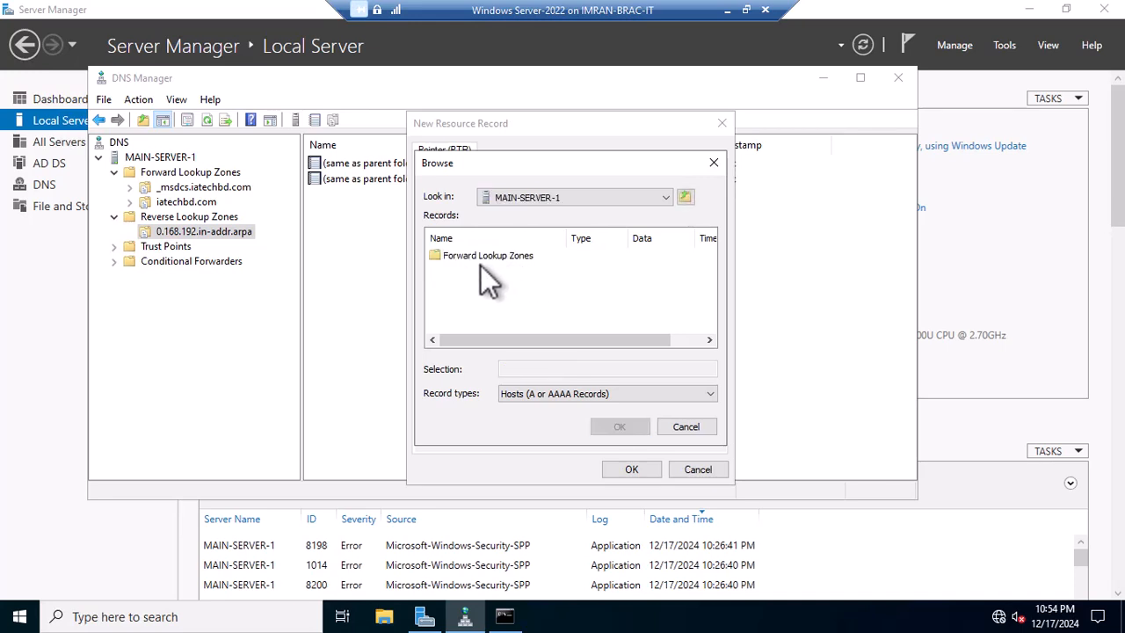
pyautogui.doubleClick(493, 257)
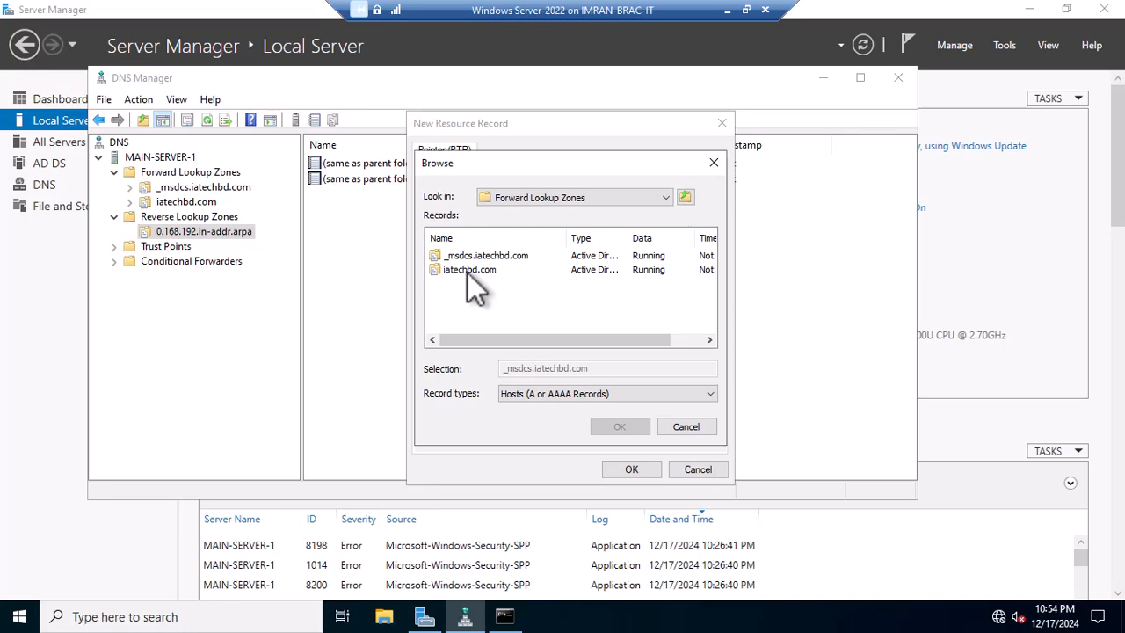
pyautogui.click(474, 275)
pyautogui.click(626, 424)
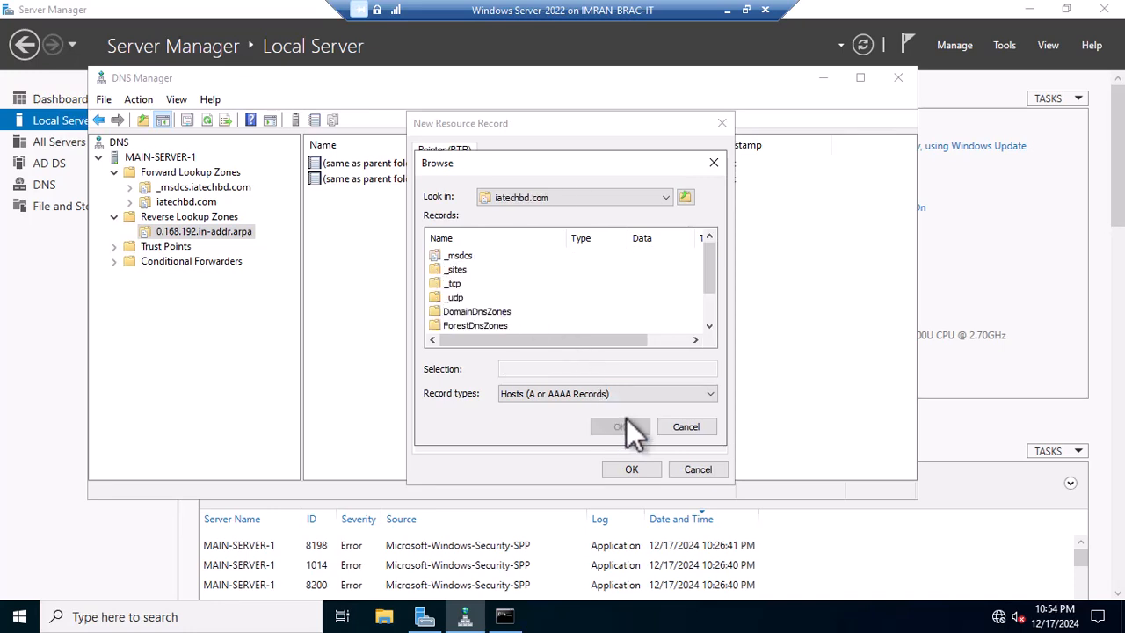
# Choose the www host record for the pointer, create the PTR record, and select it in the reverse zone.
pyautogui.scroll(-1, 526, 294)
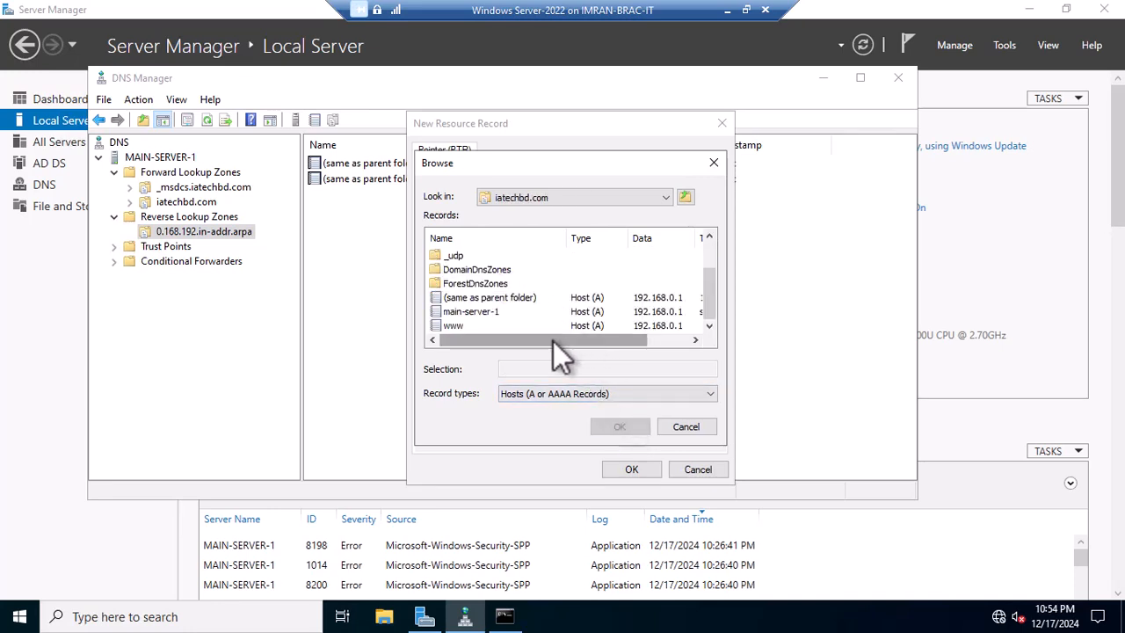
pyautogui.hscroll(1, 550, 341)
pyautogui.hscroll(-1, 546, 340)
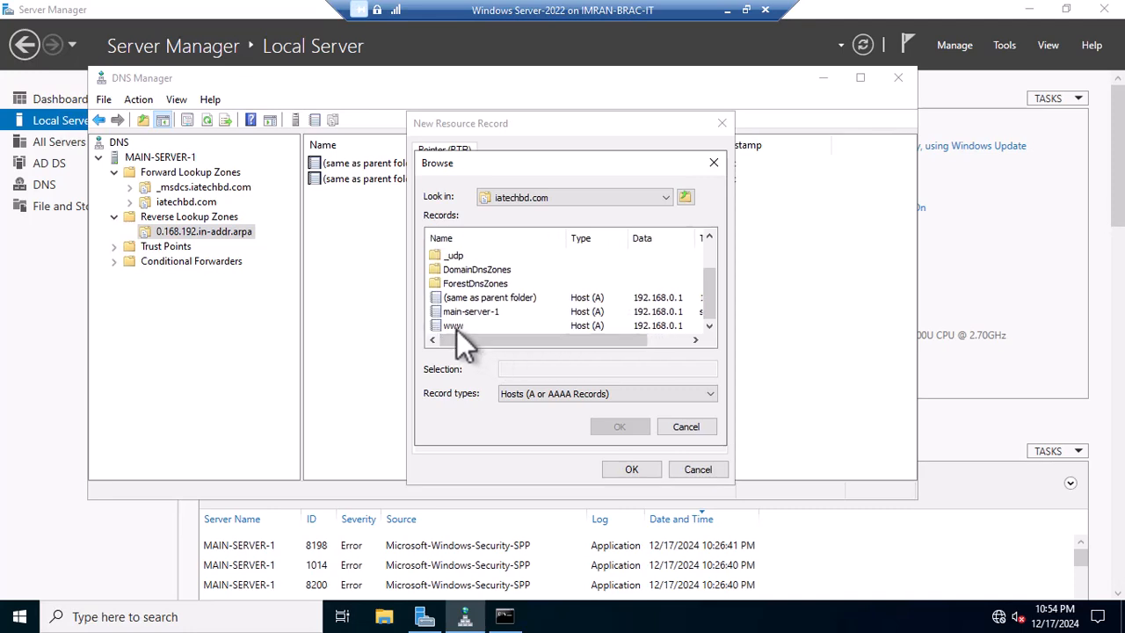
pyautogui.click(457, 327)
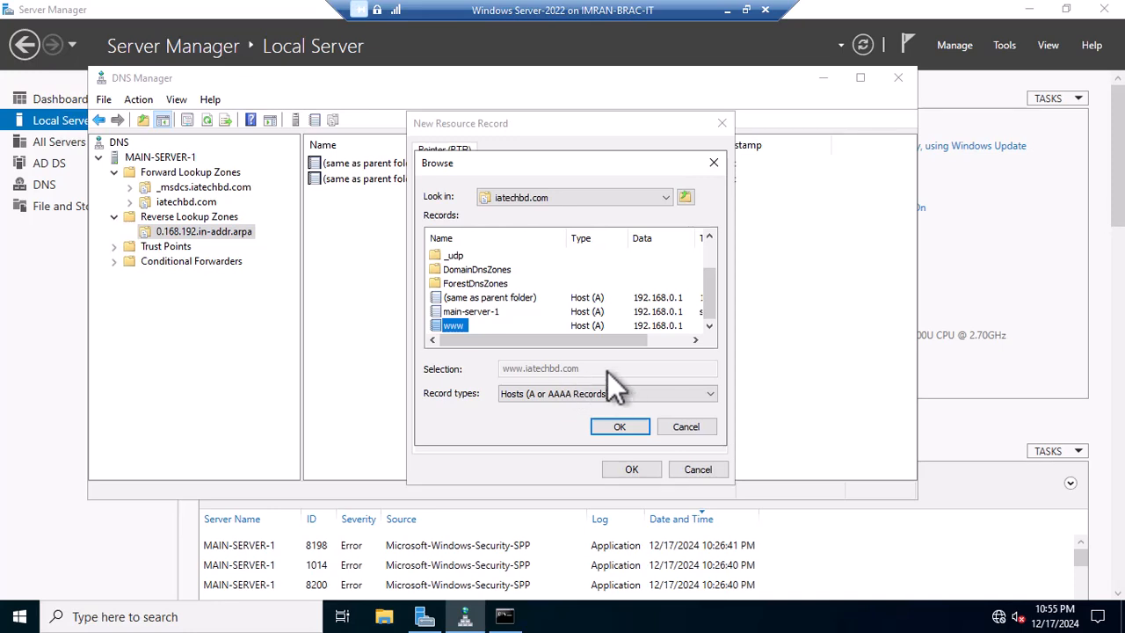
pyautogui.click(626, 429)
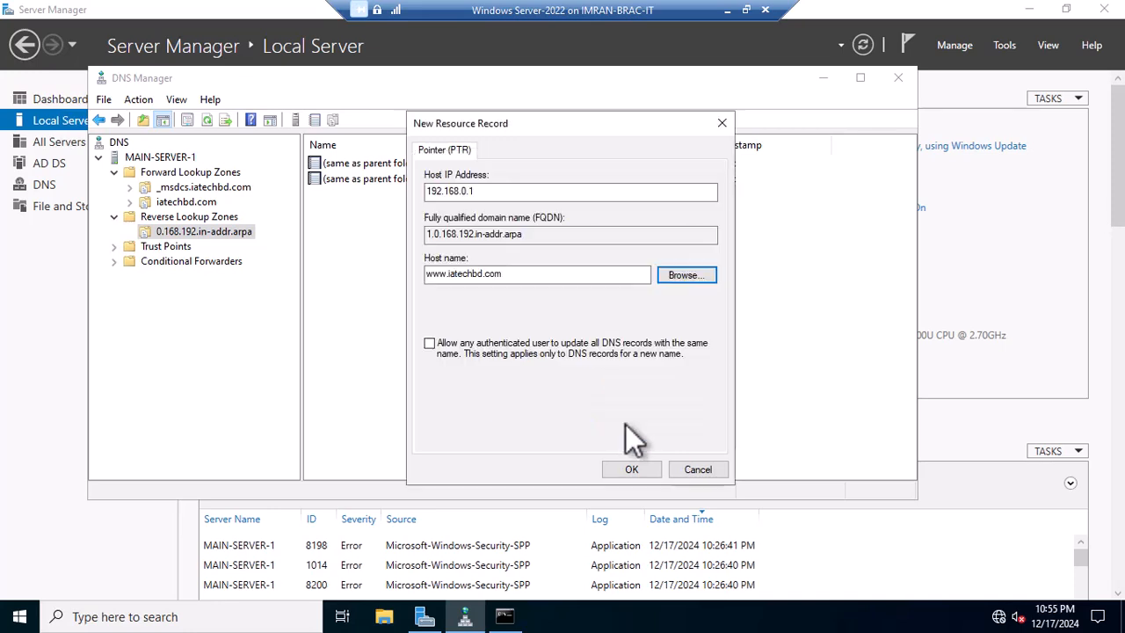
pyautogui.click(632, 471)
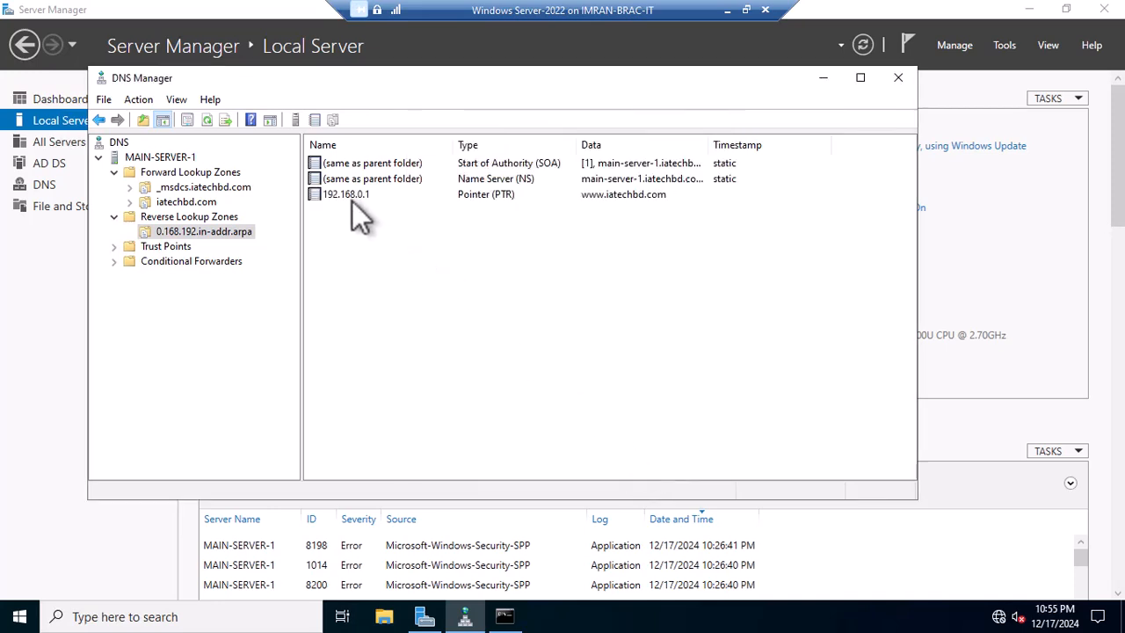
pyautogui.click(352, 198)
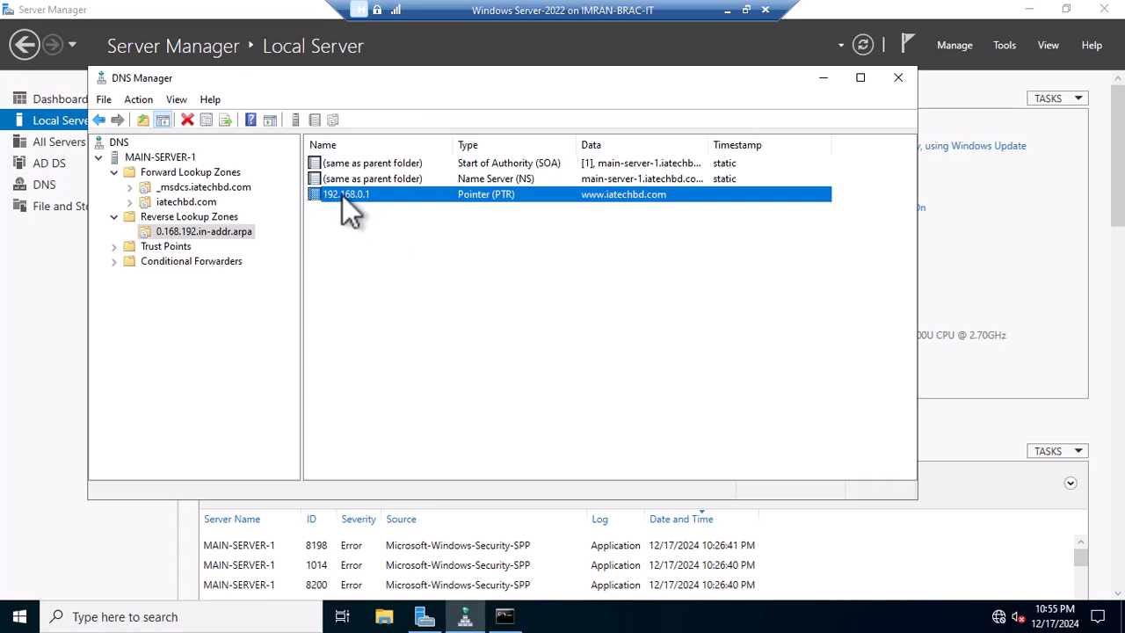
# Compare the www host record in the iatechbd.com zone with the 192.168.0.1 pointer record in the reverse zone.
pyautogui.click(211, 204)
pyautogui.click(340, 321)
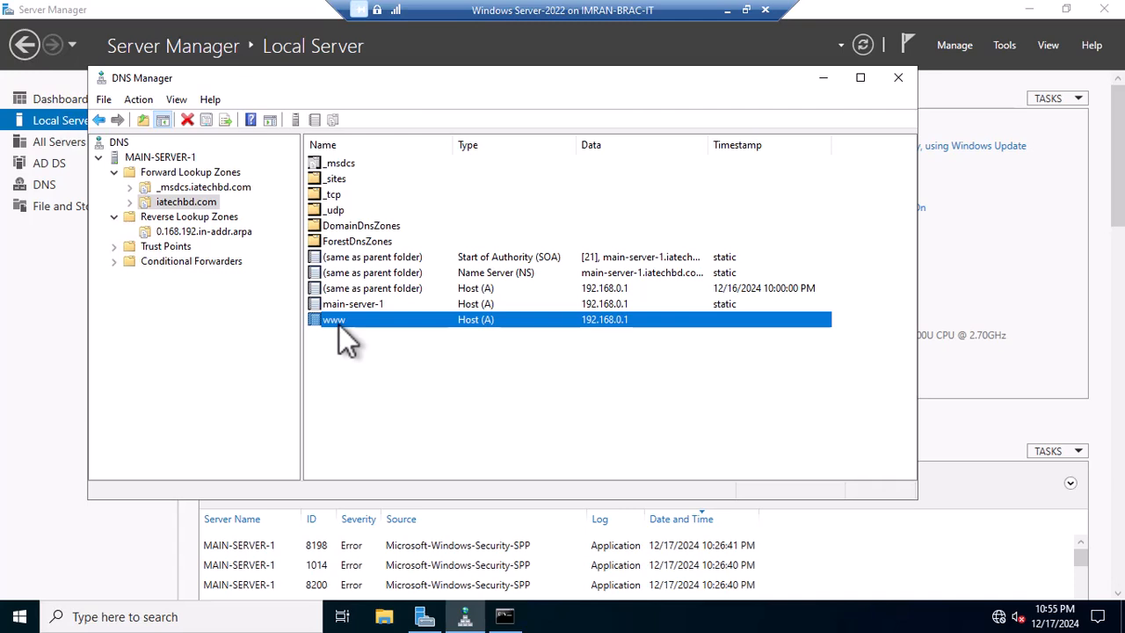
pyautogui.click(189, 233)
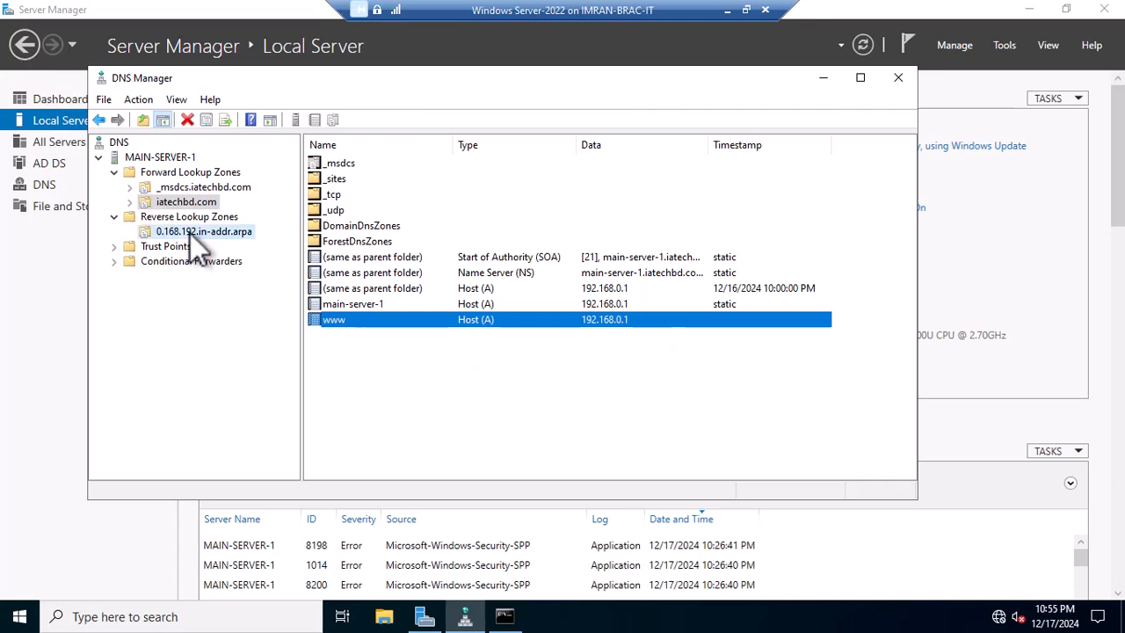
pyautogui.click(361, 199)
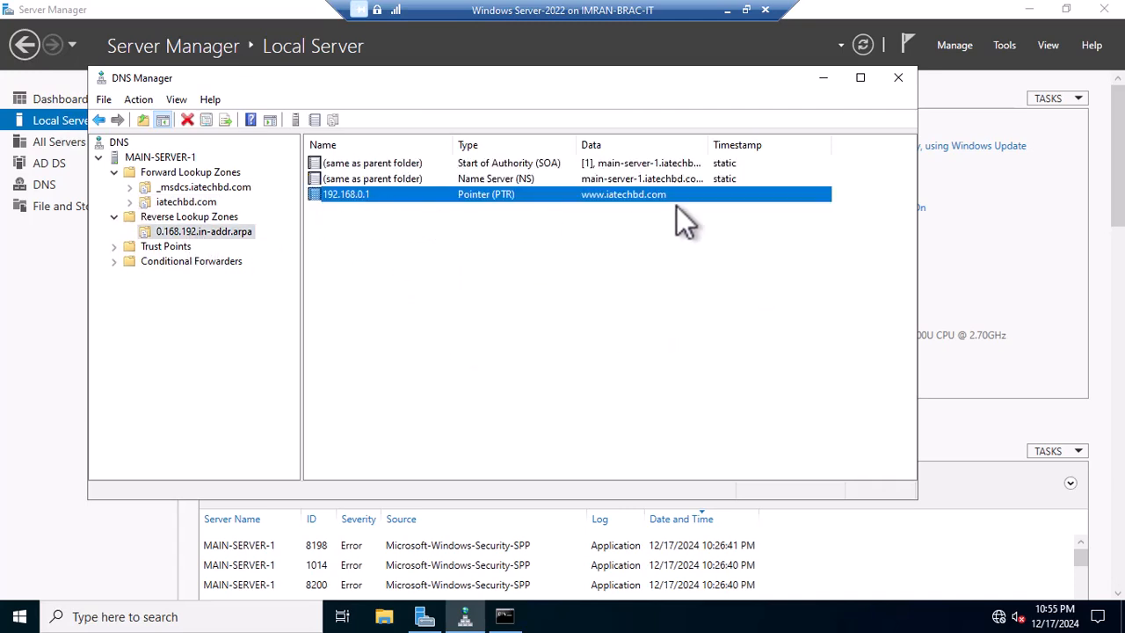
pyautogui.click(296, 256)
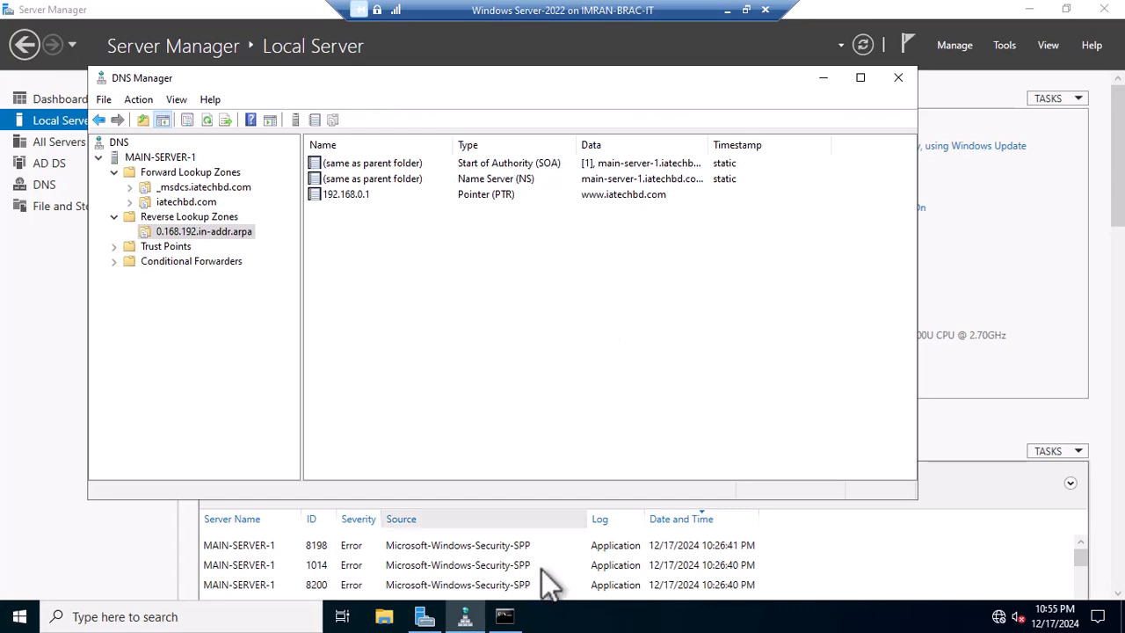
# Switch to the Command Prompt, move its window aside, and begin a ping command at the prompt.
pyautogui.click(504, 616)
pyautogui.moveTo(480, 149); pyautogui.dragTo(804, 151)
pyautogui.click(535, 348)
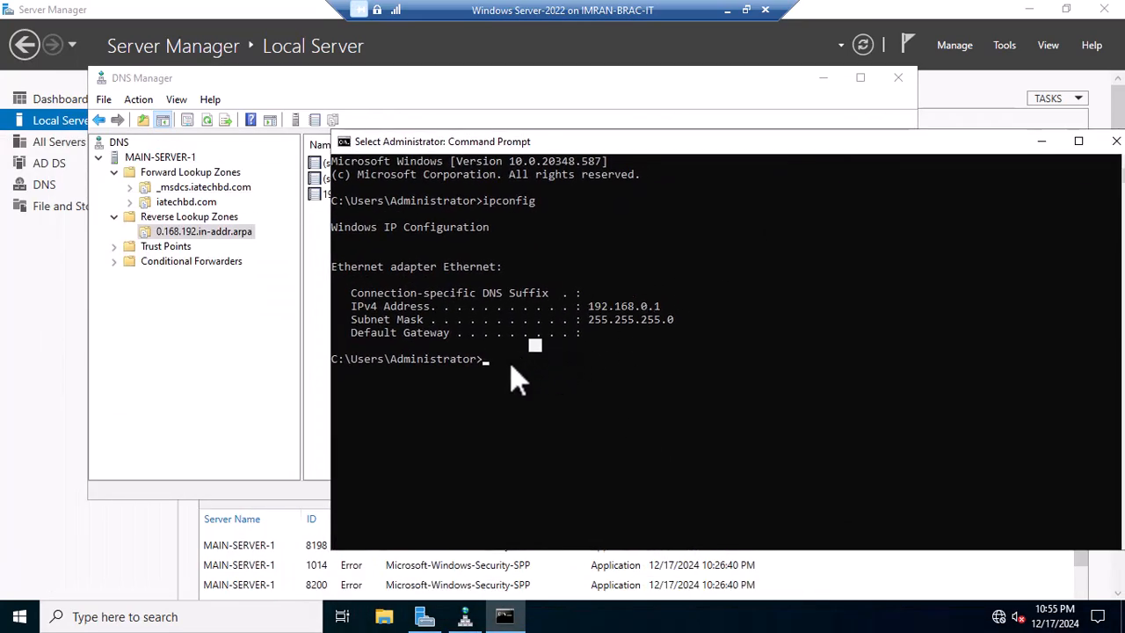
pyautogui.write('ping')
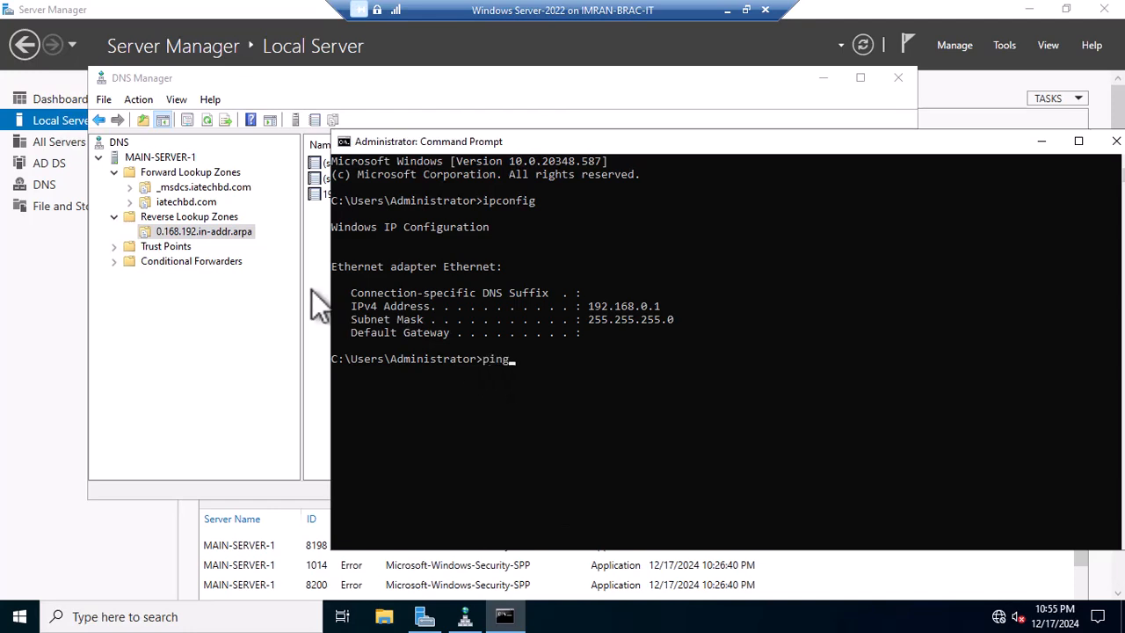
# Return to DNS Manager and refresh the list of Reverse Lookup Zones under MAIN-SERVER-1.
pyautogui.click(206, 231)
pyautogui.click(176, 158)
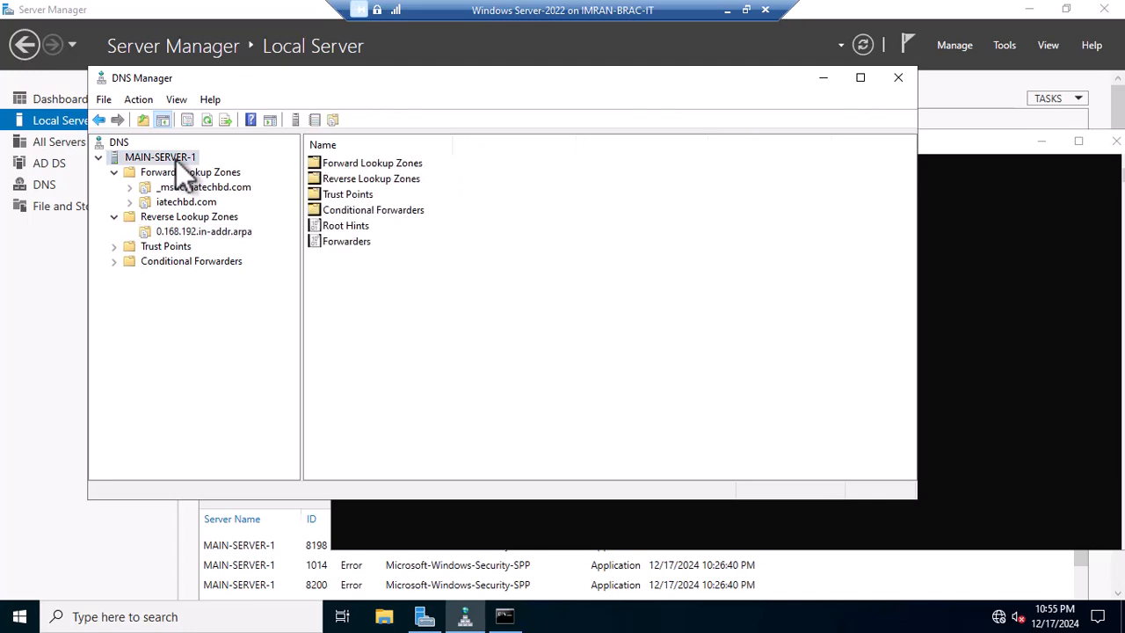
pyautogui.rightClick(176, 160)
pyautogui.click(347, 306)
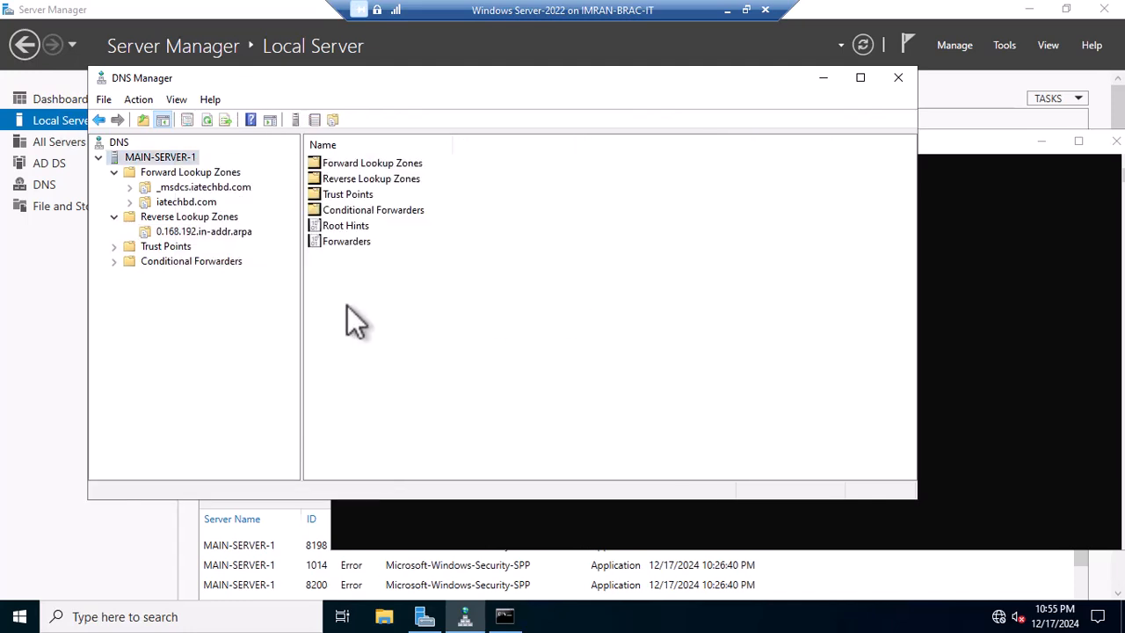
pyautogui.rightClick(488, 299)
pyautogui.click(211, 220)
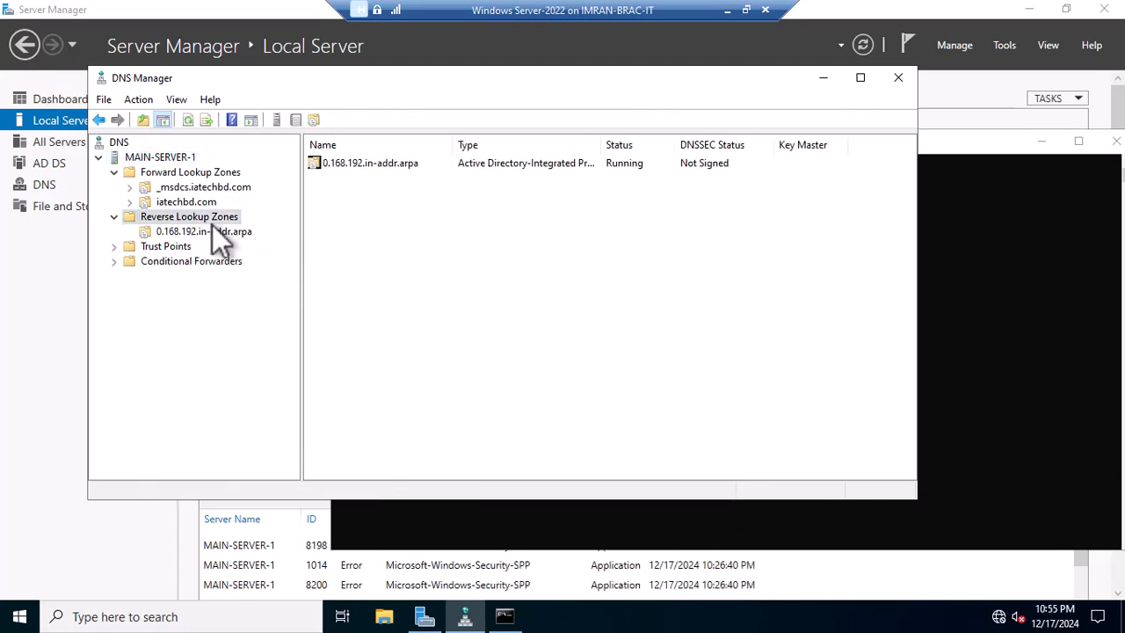
pyautogui.rightClick(491, 273)
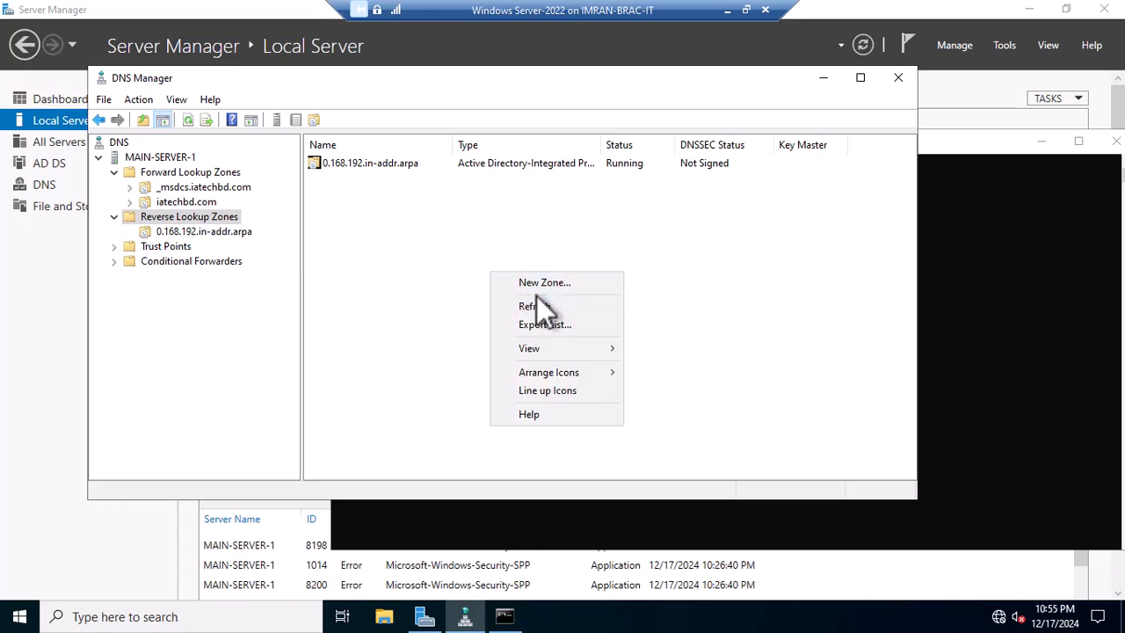
pyautogui.click(552, 312)
# Reload the 0.168.192.in-addr.arpa reverse lookup zone and confirm the reload.
pyautogui.click(224, 232)
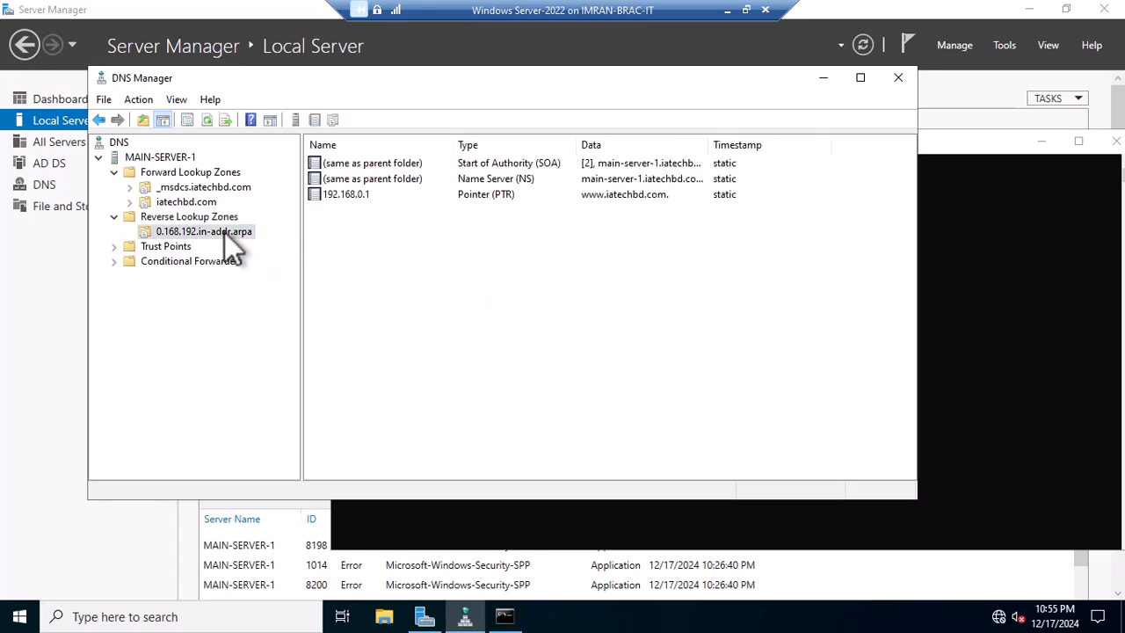
pyautogui.rightClick(346, 259)
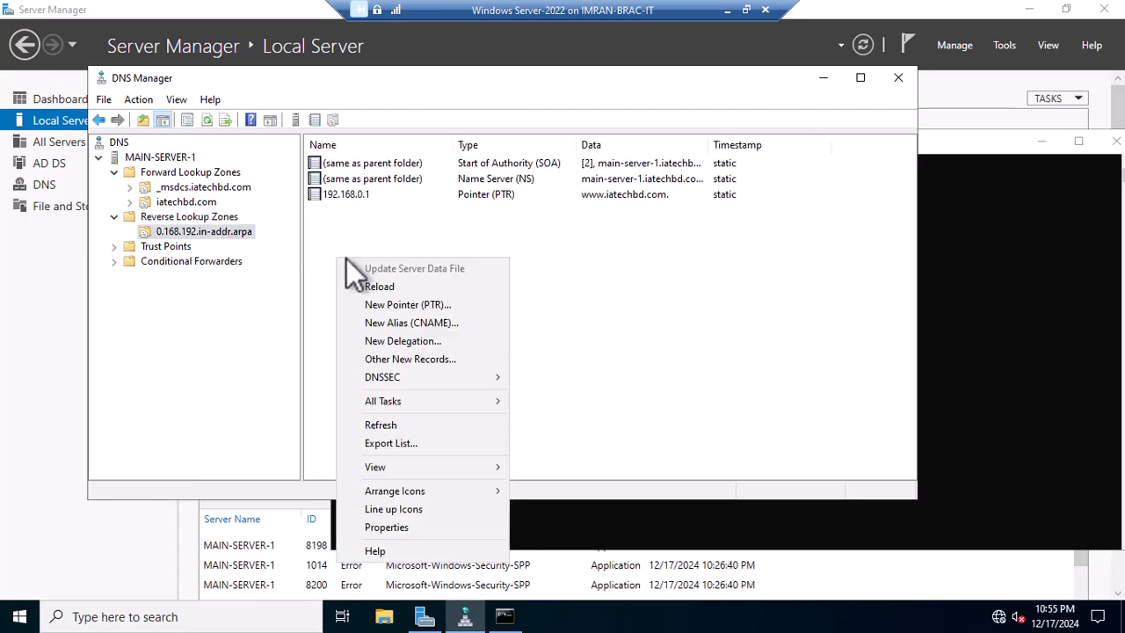
pyautogui.click(407, 289)
pyautogui.click(599, 368)
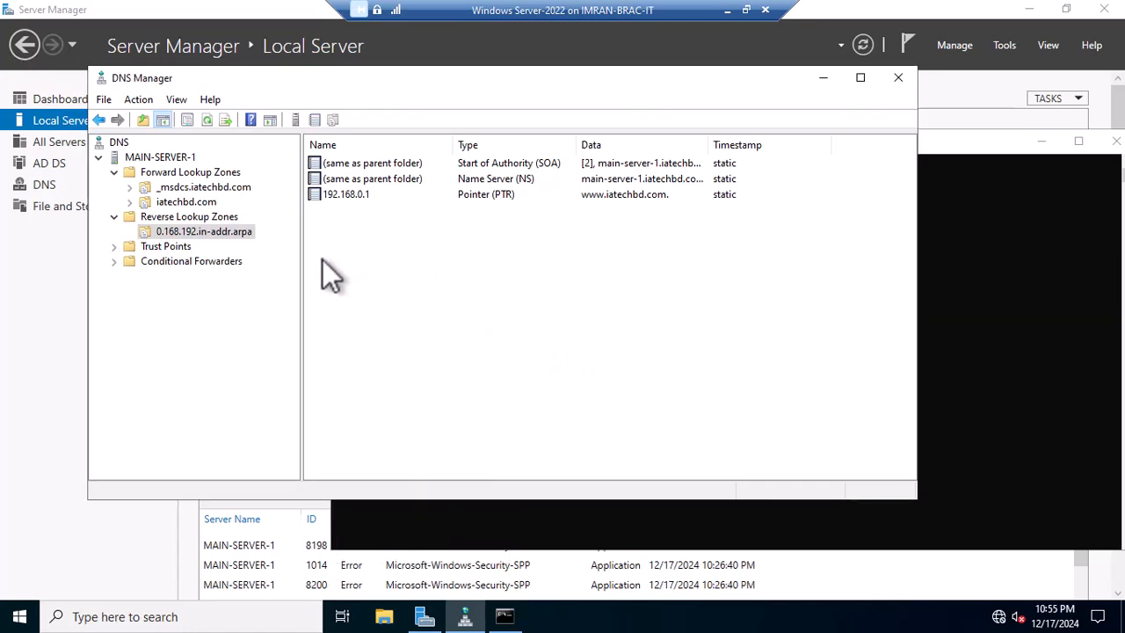
# Reload the iatechbd.com forward lookup zone and confirm the reload.
pyautogui.click(192, 201)
pyautogui.rightClick(420, 381)
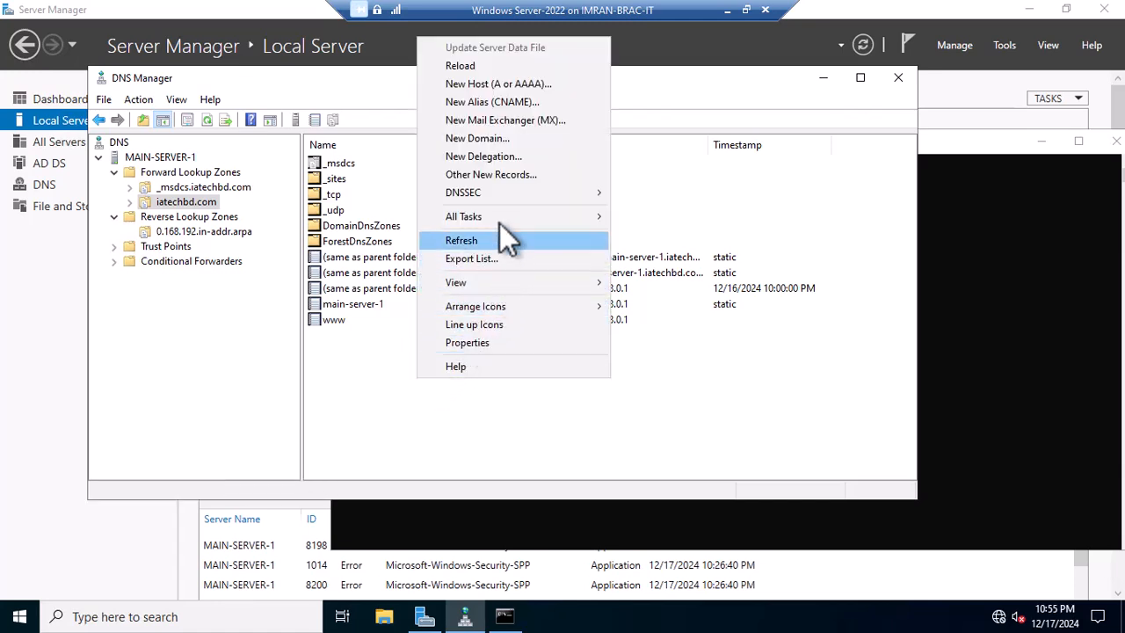
pyautogui.click(509, 67)
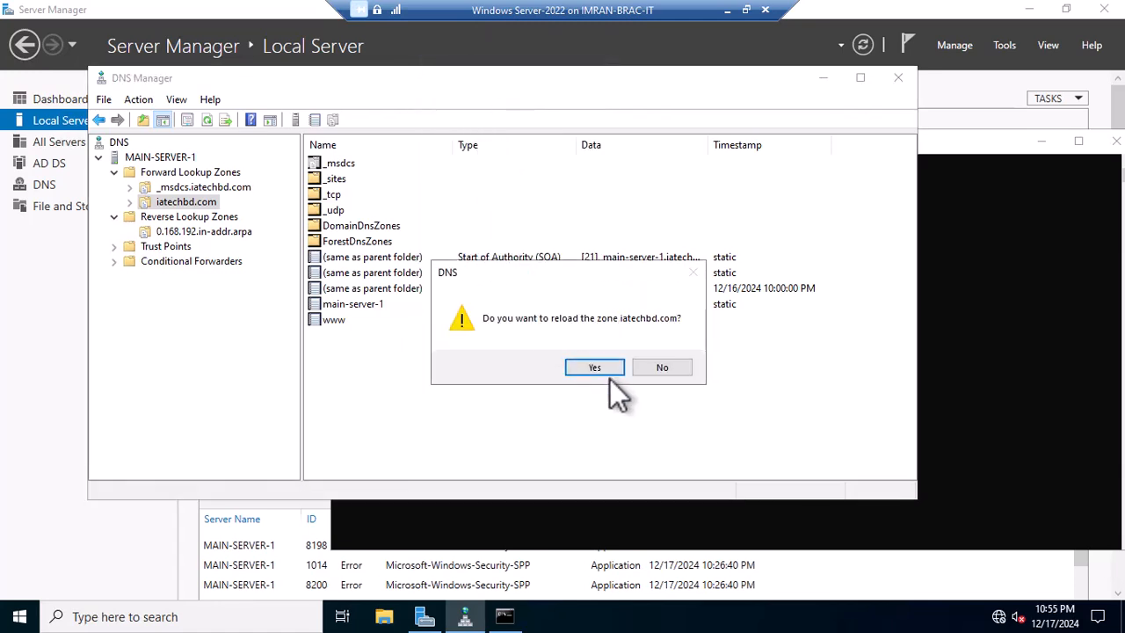
pyautogui.click(595, 368)
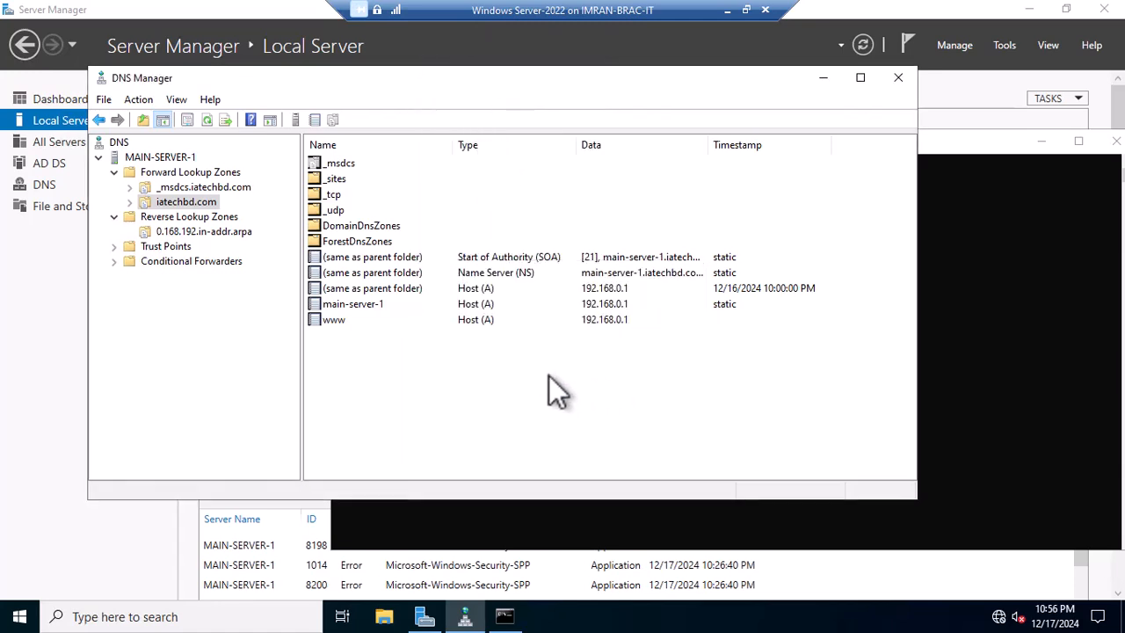
# Restart the DNS service on MAIN-SERVER-1 and reopen the iatechbd.com forward zone.
pyautogui.click(164, 159)
pyautogui.rightClick(164, 155)
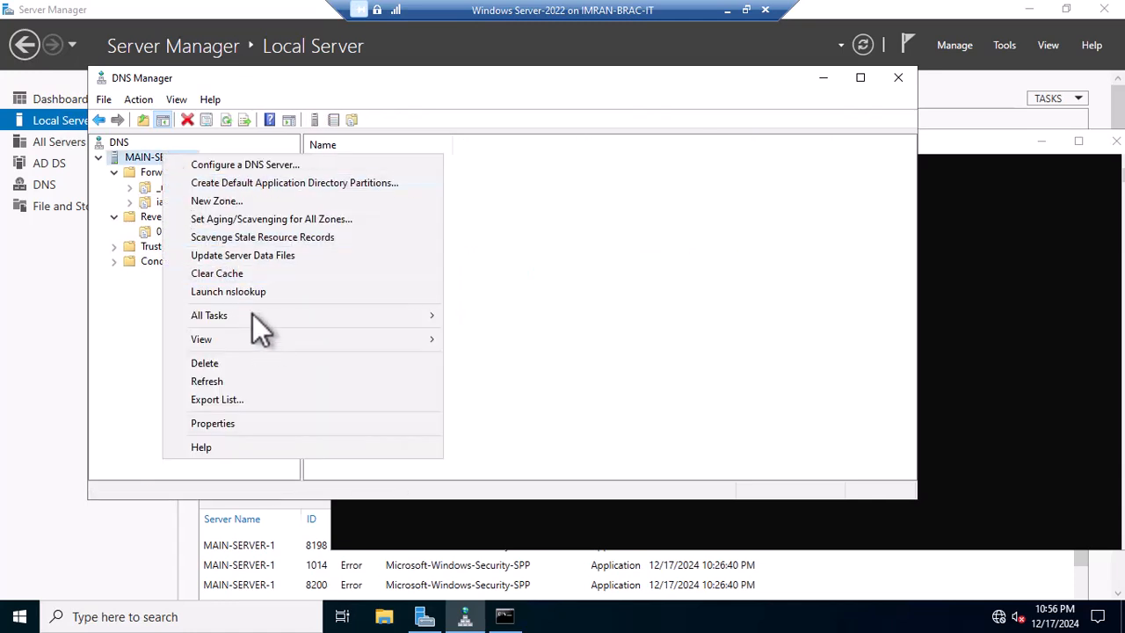
pyautogui.moveTo(264, 335)
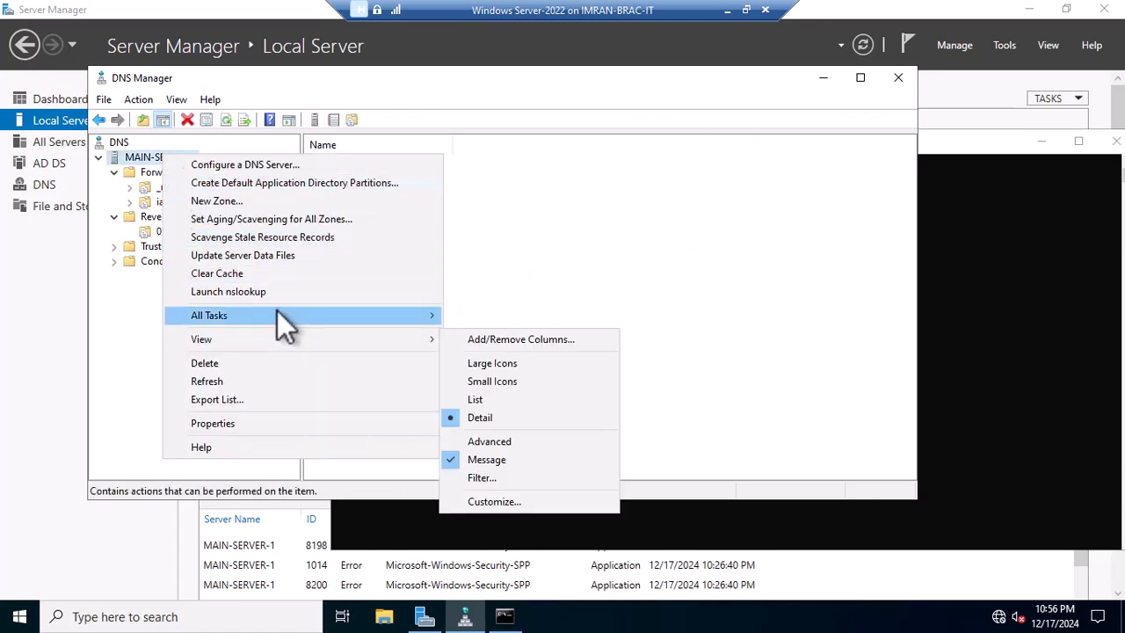
pyautogui.moveTo(277, 310)
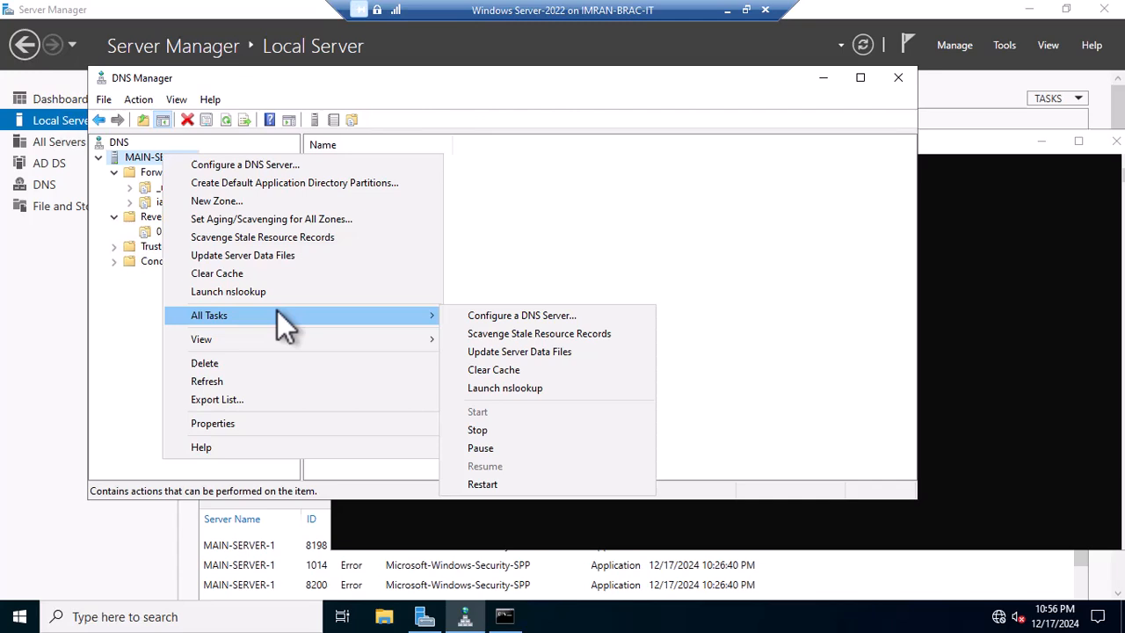
pyautogui.click(483, 484)
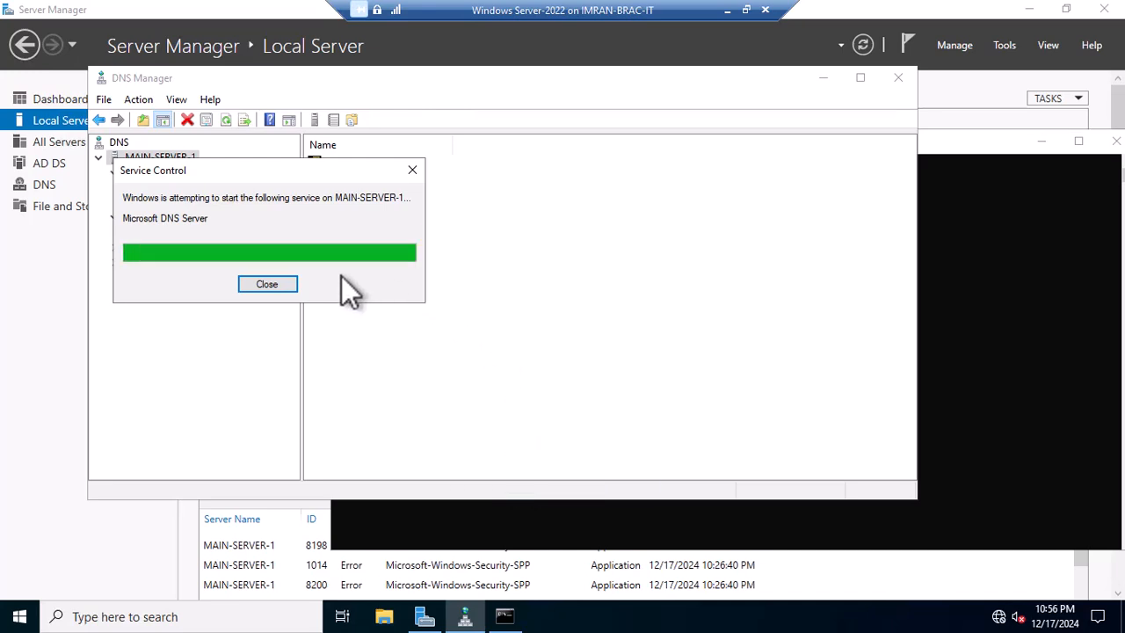
pyautogui.click(207, 233)
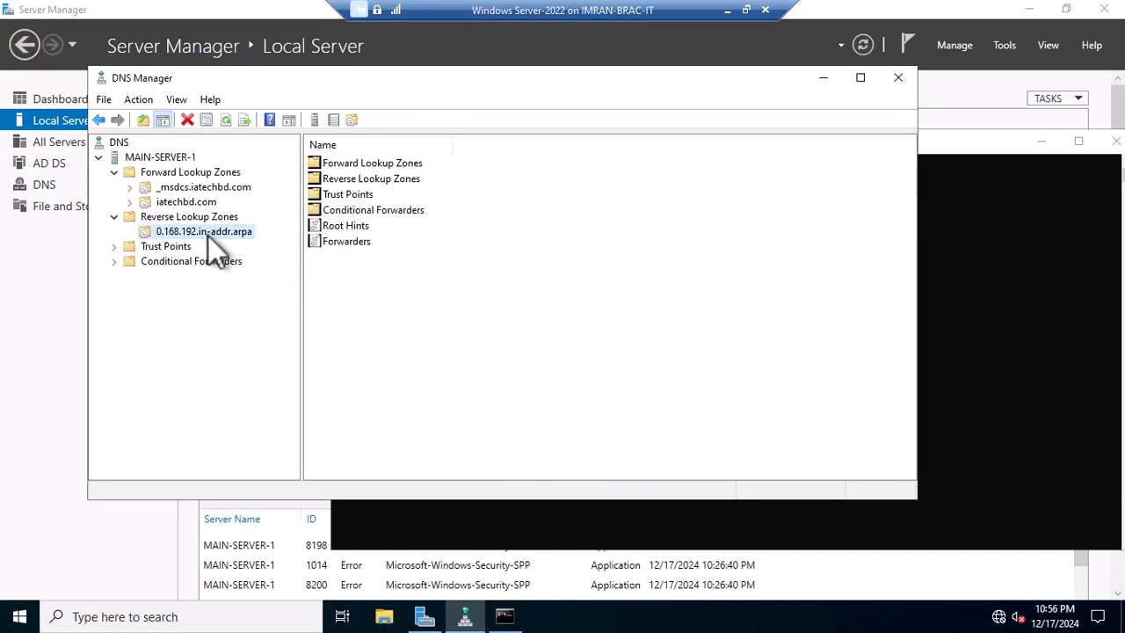
pyautogui.click(202, 203)
# Switch to the Command Prompt, complete the pending command to ping 192.168.0.1, and stop it early.
pyautogui.click(1022, 356)
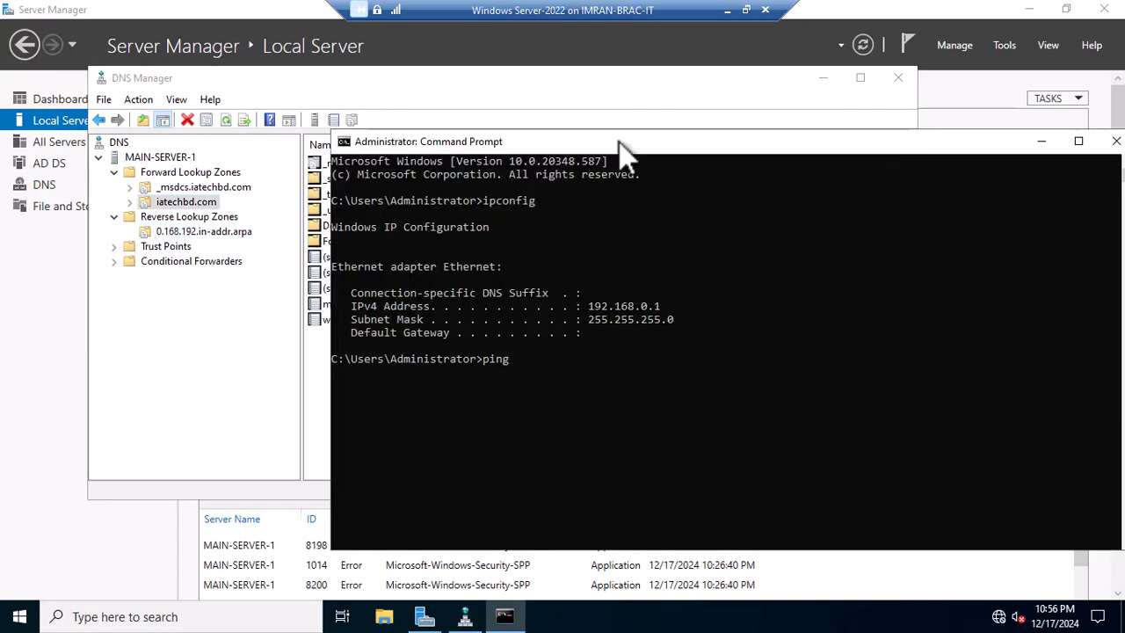
pyautogui.moveTo(620, 158); pyautogui.dragTo(692, 182)
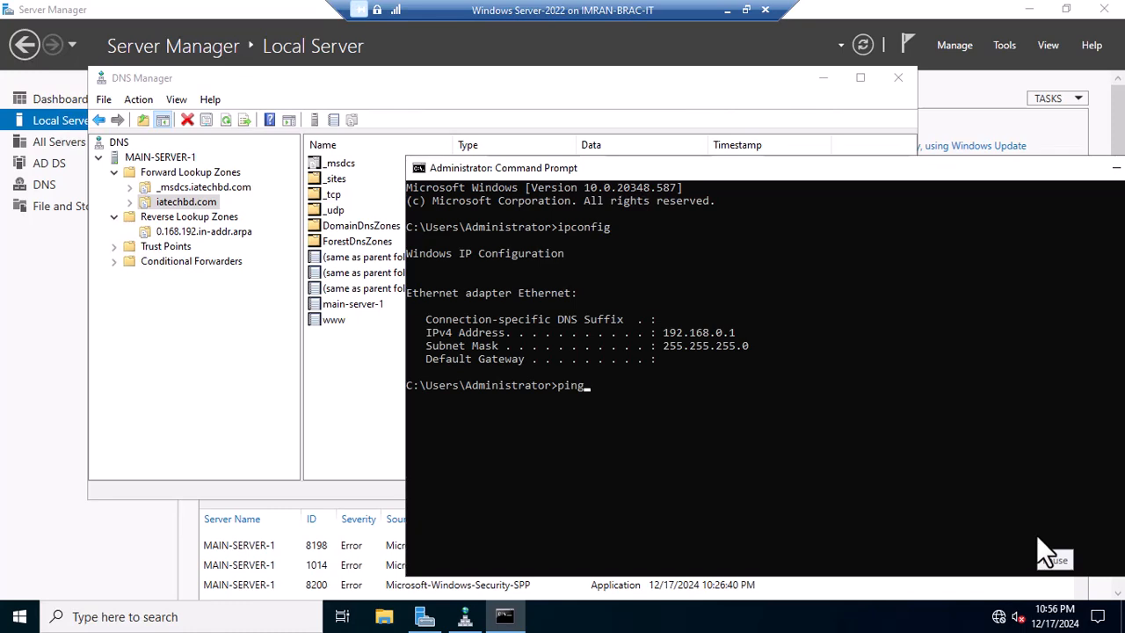
pyautogui.click(864, 464)
pyautogui.write('192.168.0.1')
pyautogui.press('Return')
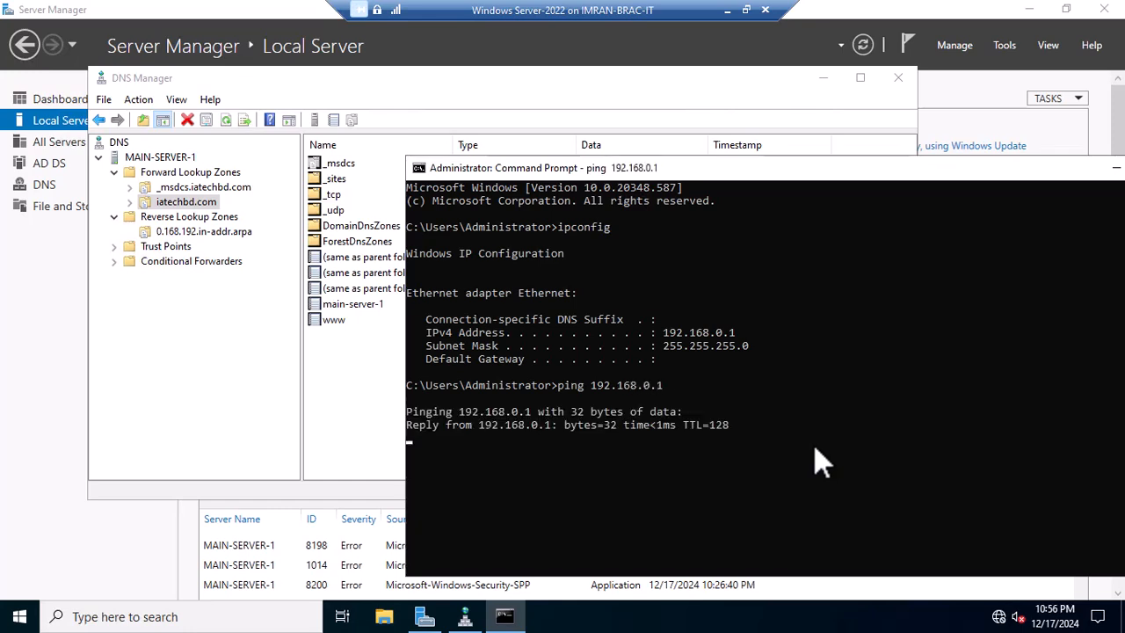
pyautogui.hotkey('ctrl', 'c')
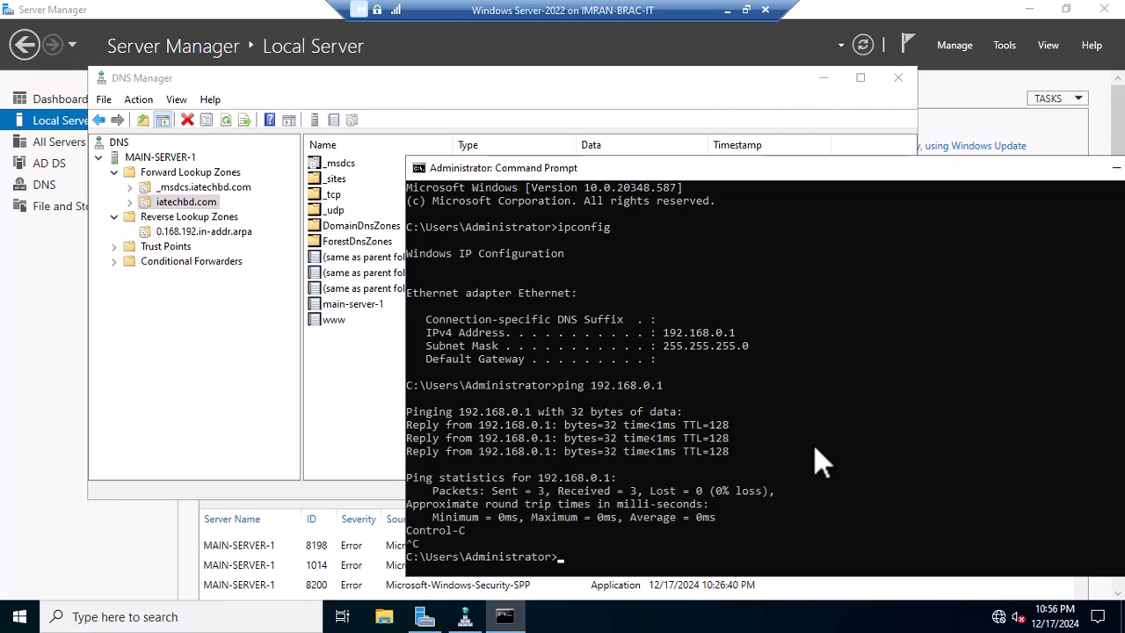
pyautogui.write('ping www.iatechbd.com')
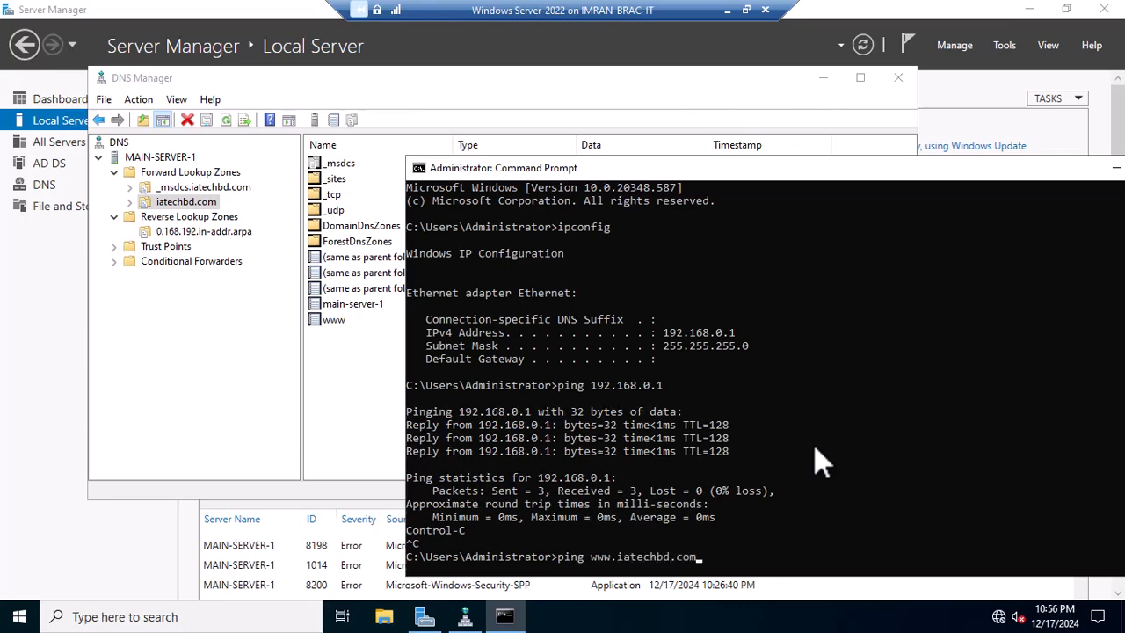
pyautogui.press('Return')
pyautogui.moveTo(884, 170); pyautogui.dragTo(661, 110)
pyautogui.hotkey('ctrl', 'c')
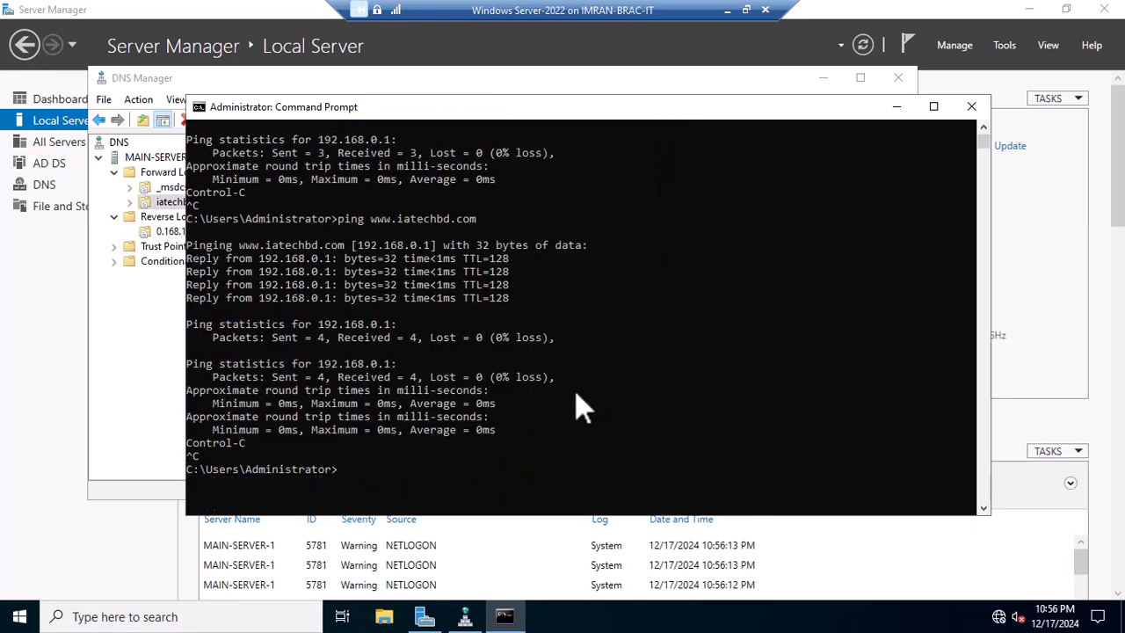
pyautogui.scroll(-7, 587, 400)
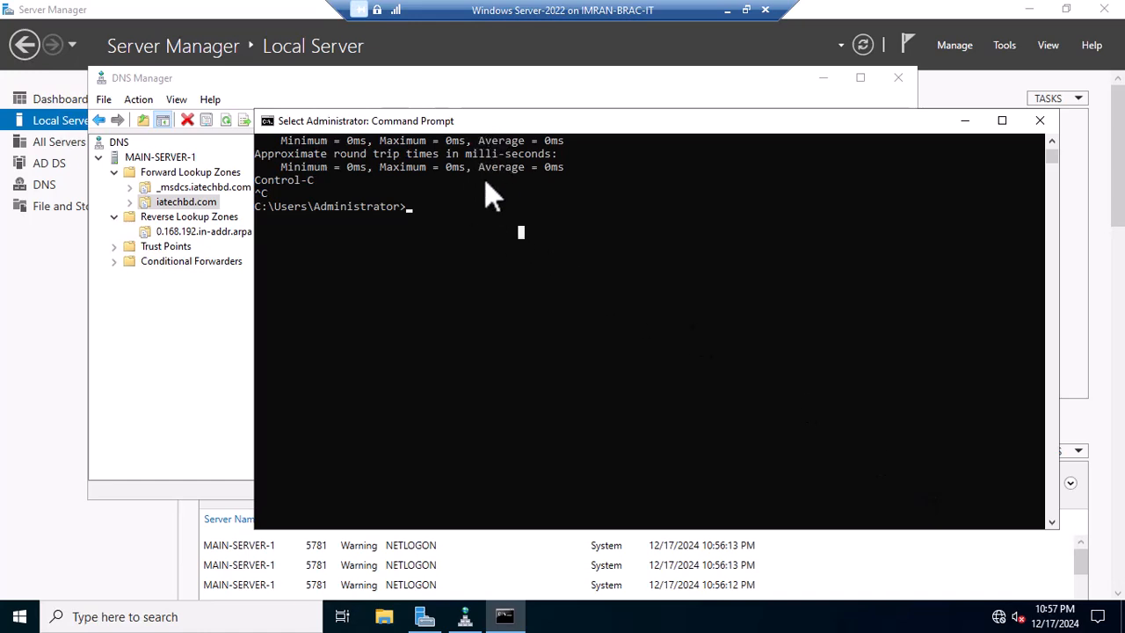
pyautogui.click(442, 206)
pyautogui.moveTo(495, 124); pyautogui.dragTo(540, 138)
pyautogui.click(475, 234)
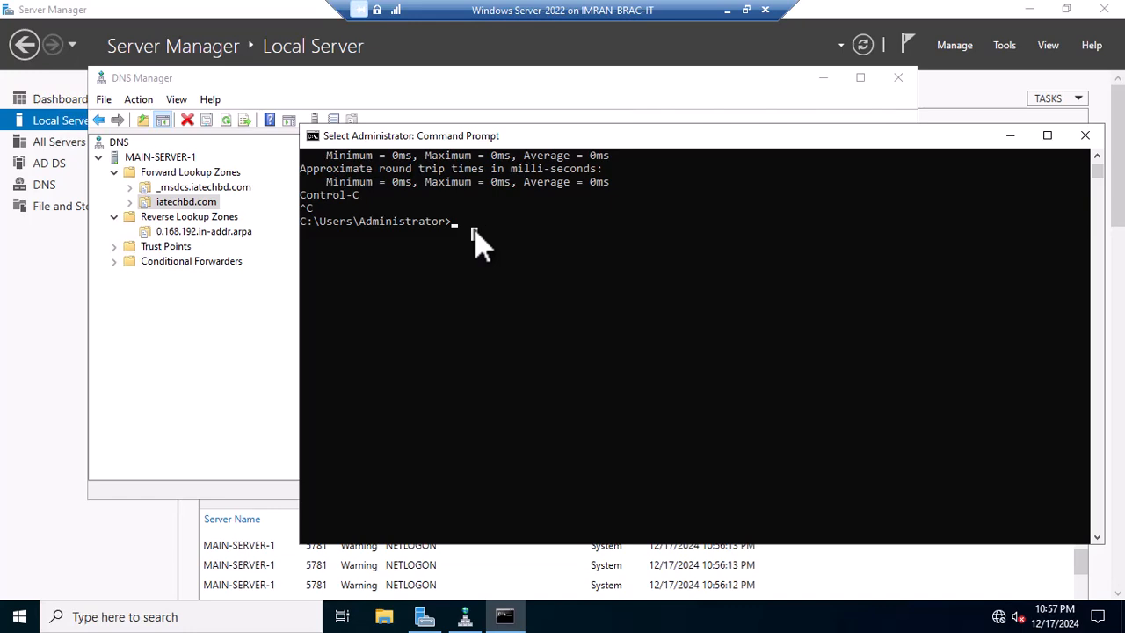
pyautogui.write('ping')
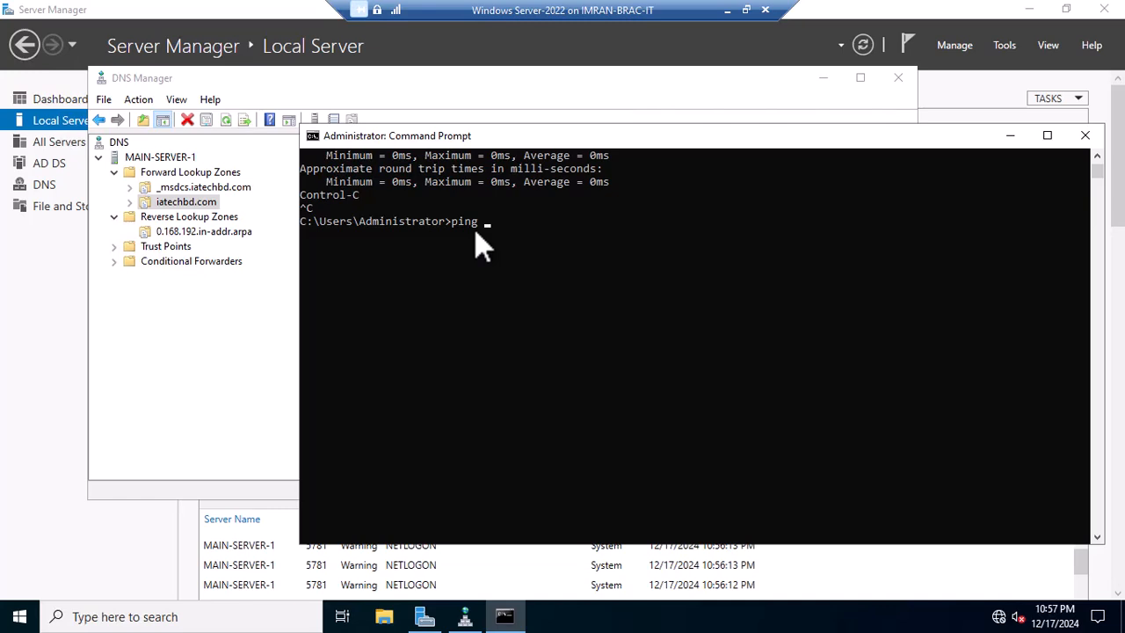
pyautogui.write('www.iatechbd.com')
pyautogui.press('Return')
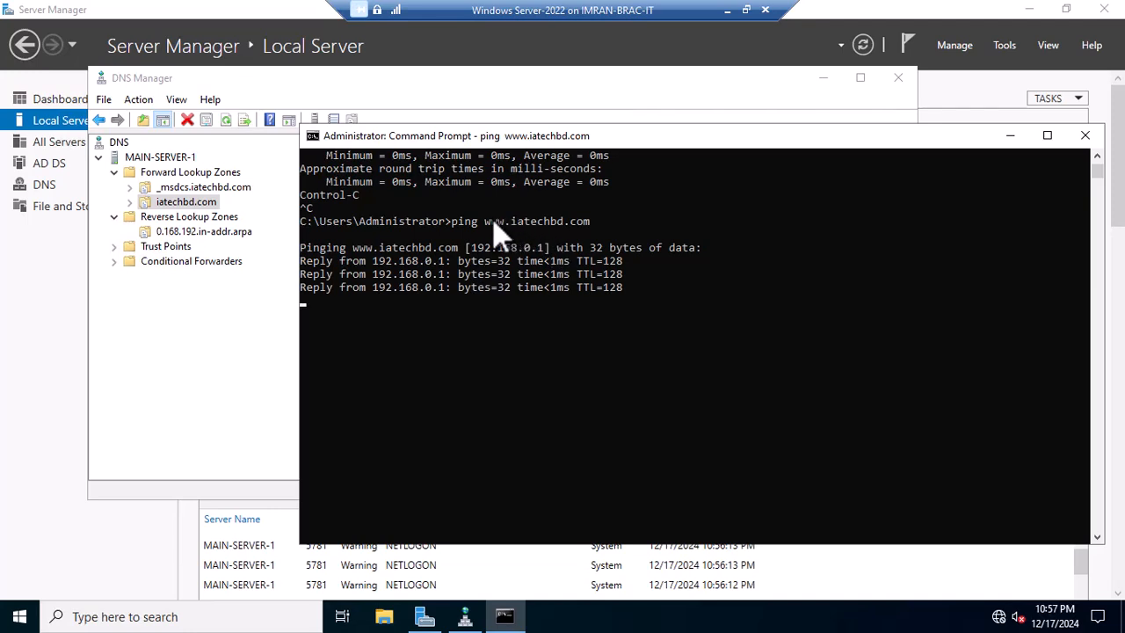
# Highlight the pinged host name and the replying IP address to compare them, and let the ping finish.
pyautogui.click(486, 221)
pyautogui.moveTo(486, 222); pyautogui.dragTo(592, 219)
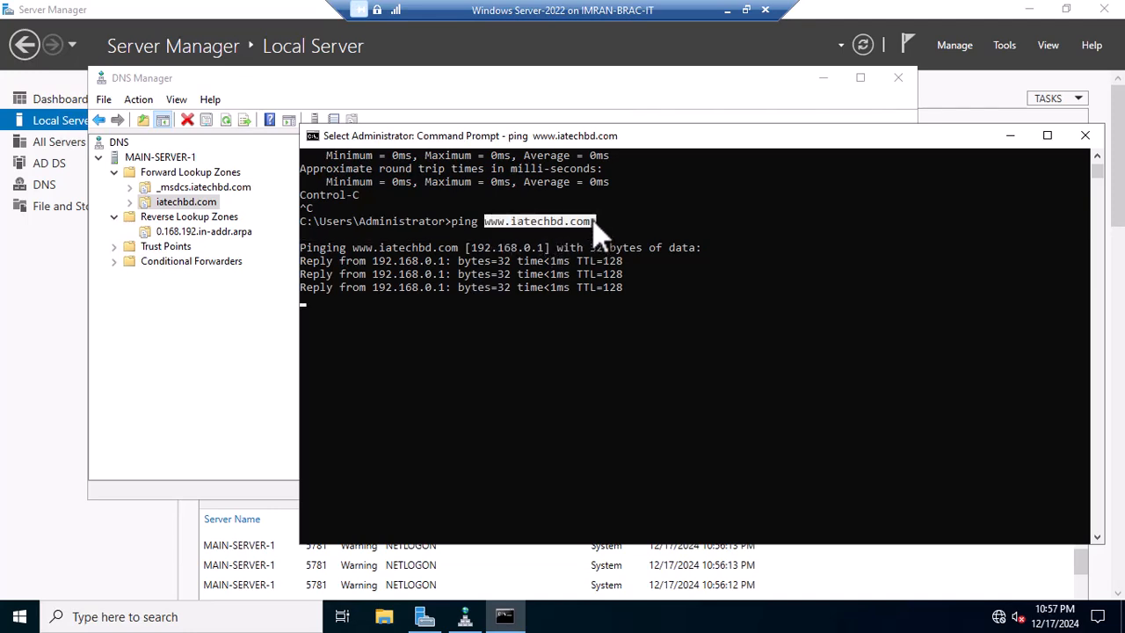
pyautogui.click(524, 219)
pyautogui.moveTo(373, 261); pyautogui.dragTo(447, 267)
pyautogui.click(410, 323)
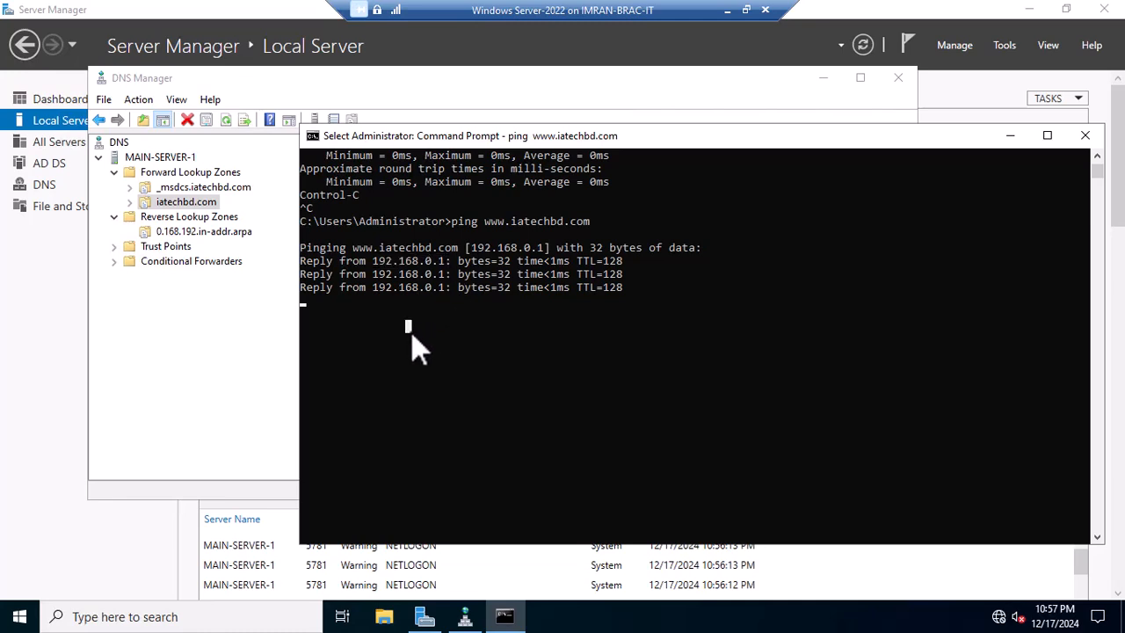
pyautogui.click(468, 314)
pyautogui.press('Escape')
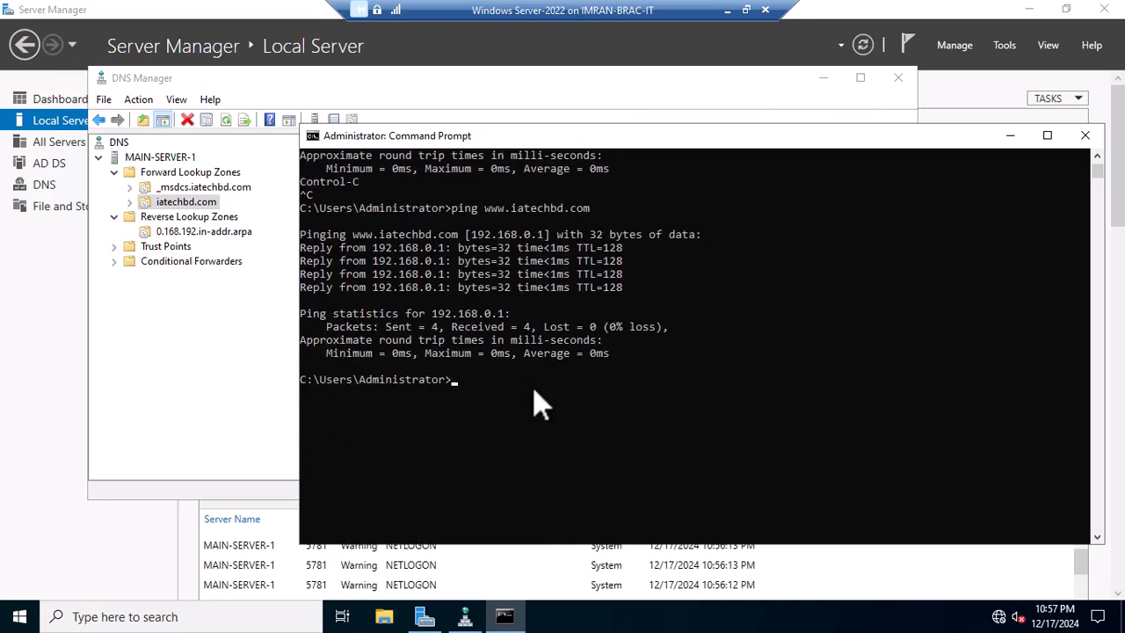
# Recall the earlier ping to 192.168.0.1, add the -t option, and run it as a continuous ping.
pyautogui.press('Up')
pyautogui.press('Up')
pyautogui.moveTo(485, 381); pyautogui.dragTo(576, 396)
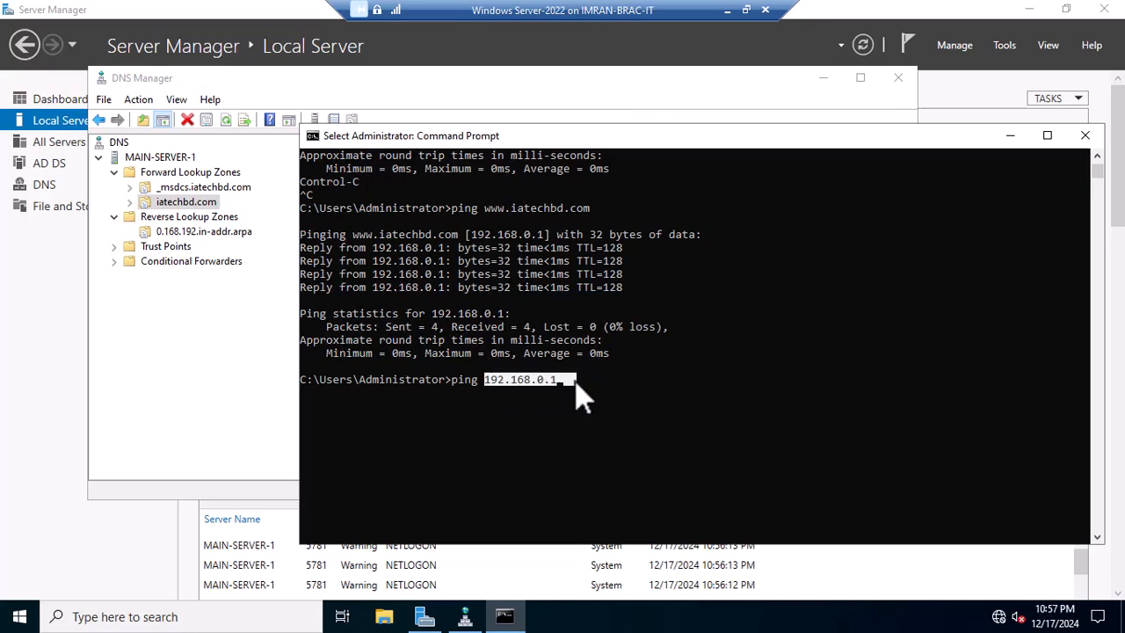
pyautogui.click(582, 390)
pyautogui.write('-')
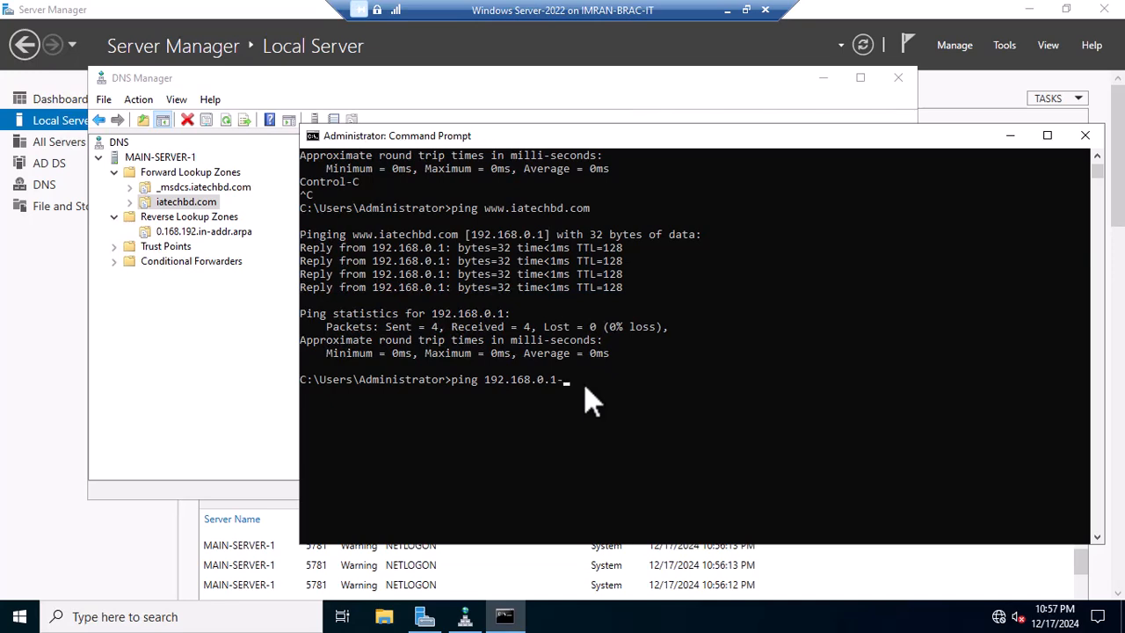
pyautogui.write('t')
pyautogui.press('BackSpace')
pyautogui.press('BackSpace')
pyautogui.write('-t')
pyautogui.press('Return')
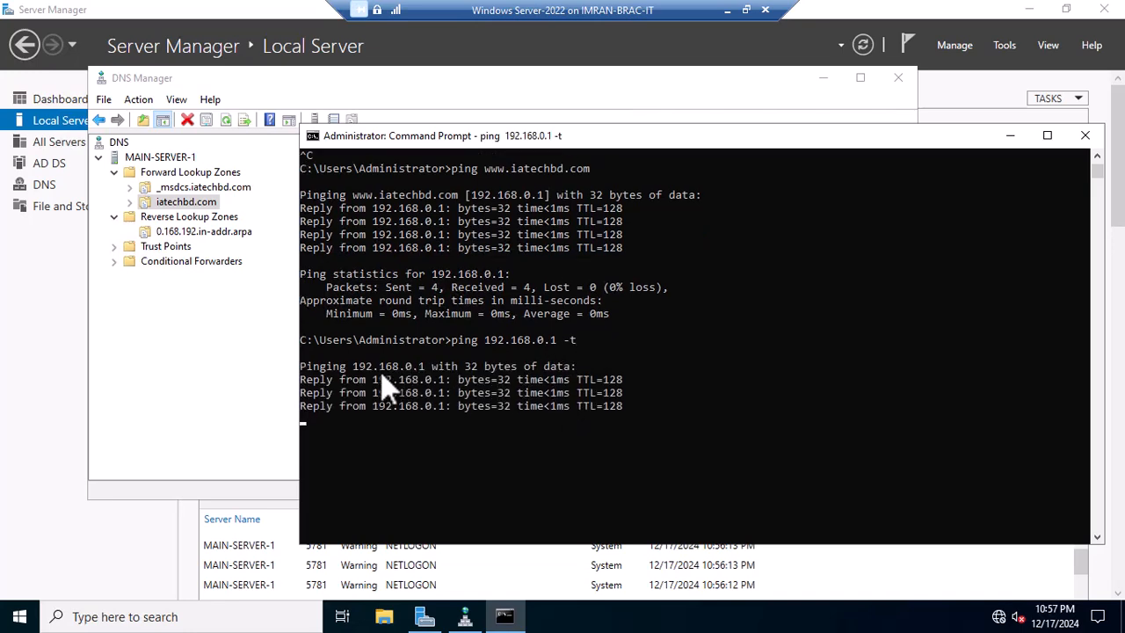
# Highlight the replying IP addresses in the continuous ping output to examine them.
pyautogui.moveTo(373, 379); pyautogui.dragTo(469, 414)
pyautogui.click(434, 469)
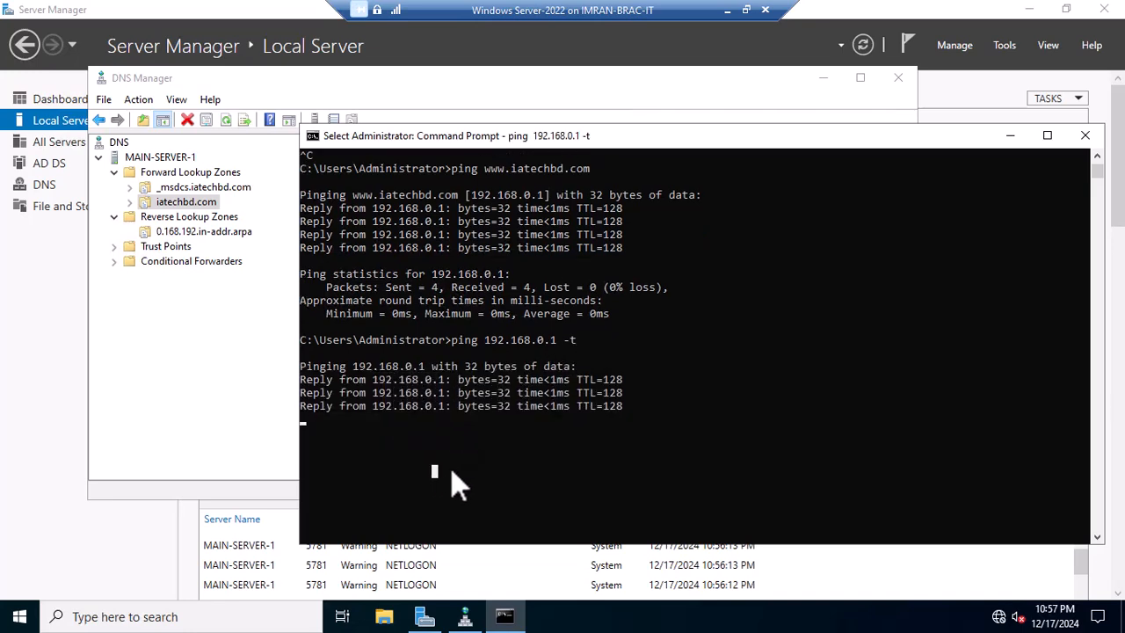
pyautogui.scroll(-2, 532, 438)
pyautogui.scroll(2, 538, 450)
# Return to DNS Manager and review the records in the 0.168.192.in-addr.arpa reverse zone and the iatechbd.com forward zone.
pyautogui.click(213, 369)
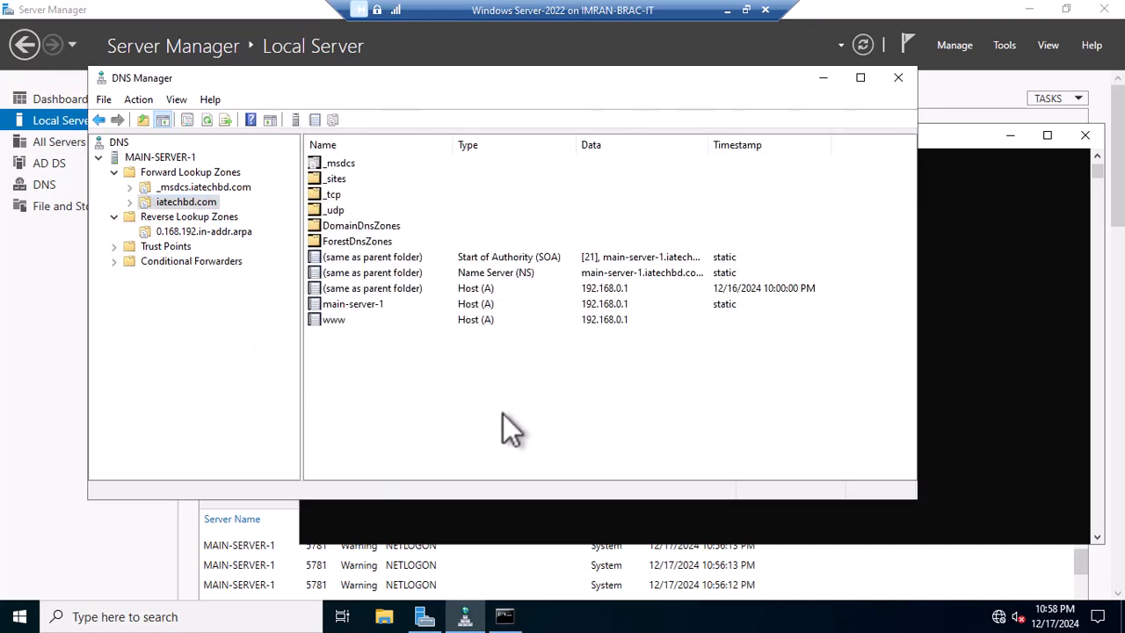
pyautogui.click(188, 231)
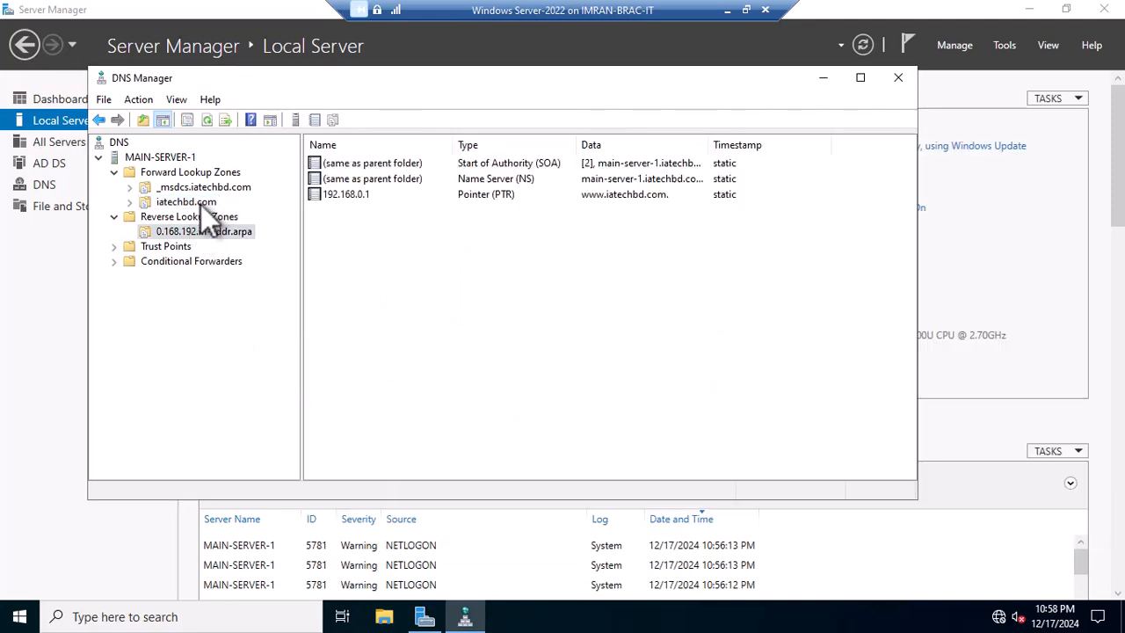
pyautogui.click(205, 200)
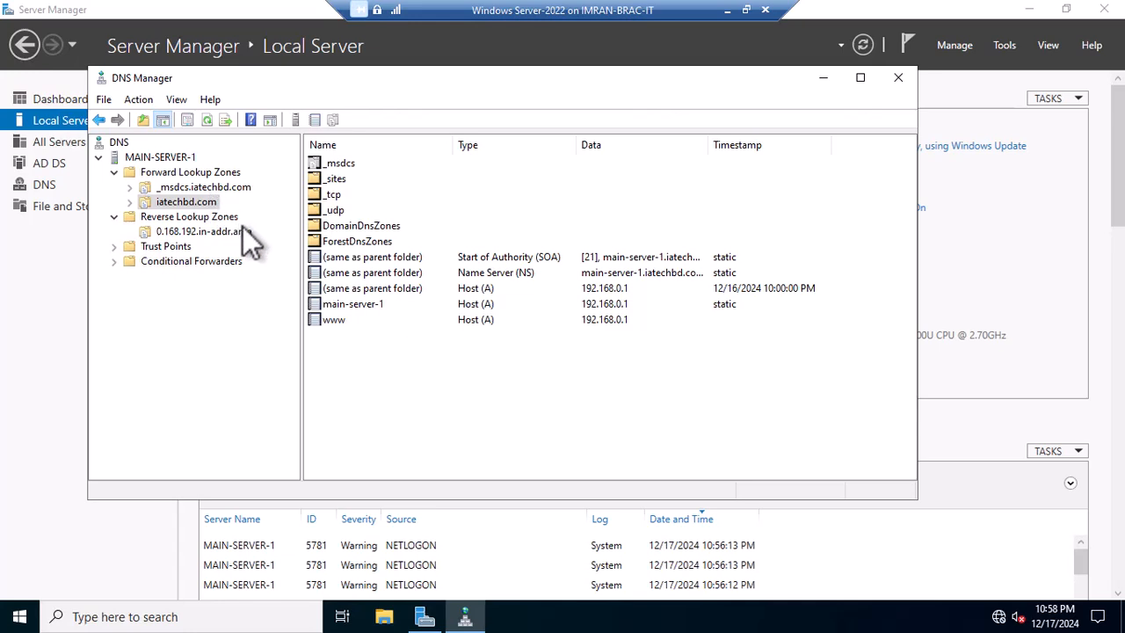